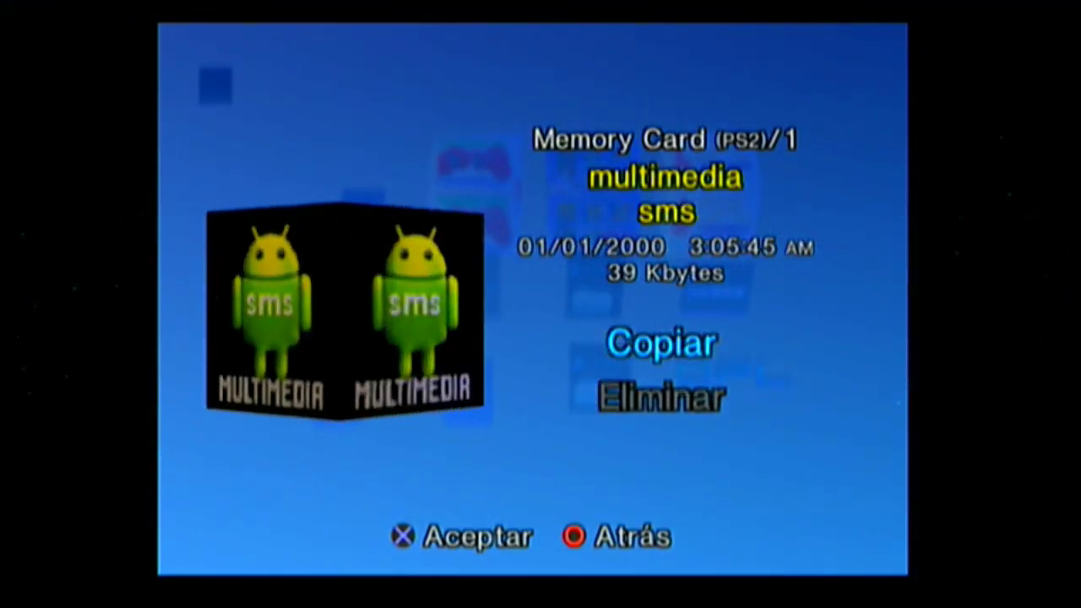
# Step: Close the multimedia sms save details and look over the neighbouring saves on Memory Card (PS2)/1
pyautogui.press('Escape')
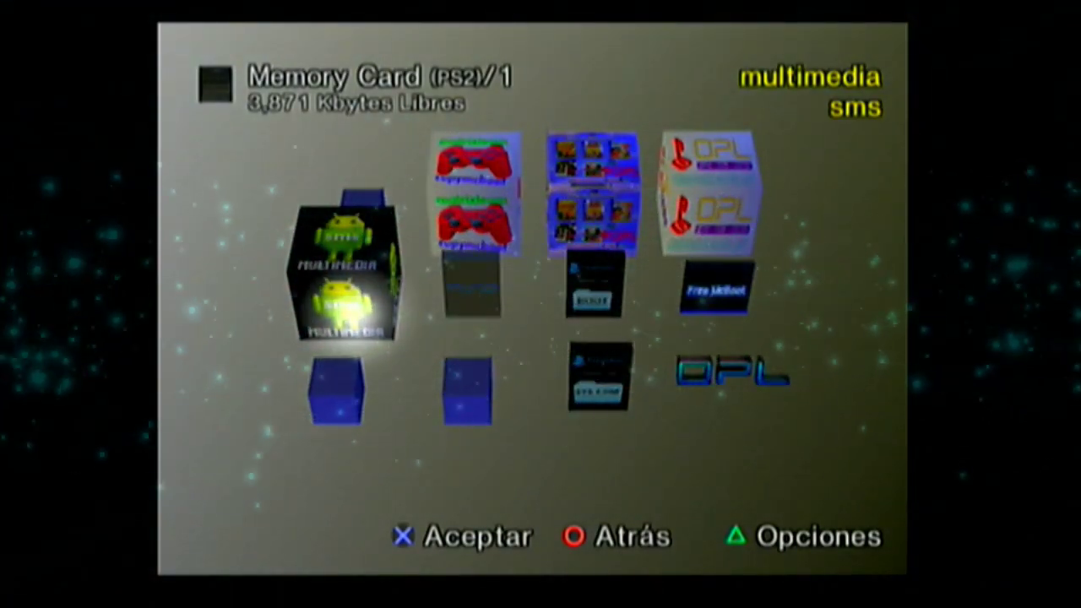
pyautogui.press('Down')
pyautogui.press('Right')
pyautogui.press('Up')
pyautogui.press('Down')
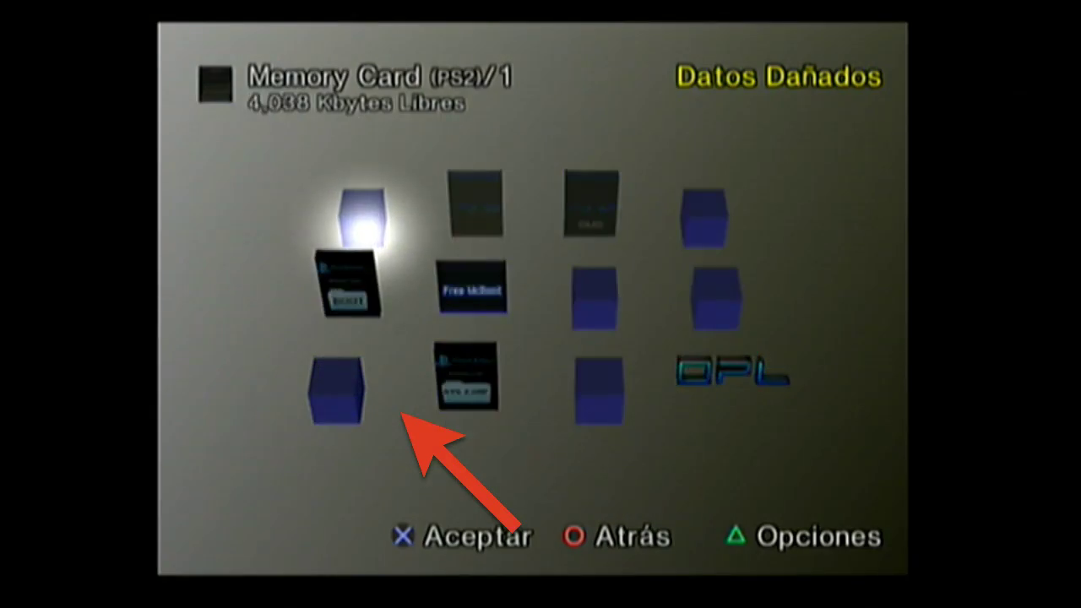
# Step: Examine the saves on the memory card without custom icons, including the Datos Dañados cubes and the SMS save
pyautogui.press('Right')
pyautogui.press('Right')
pyautogui.press('Right')
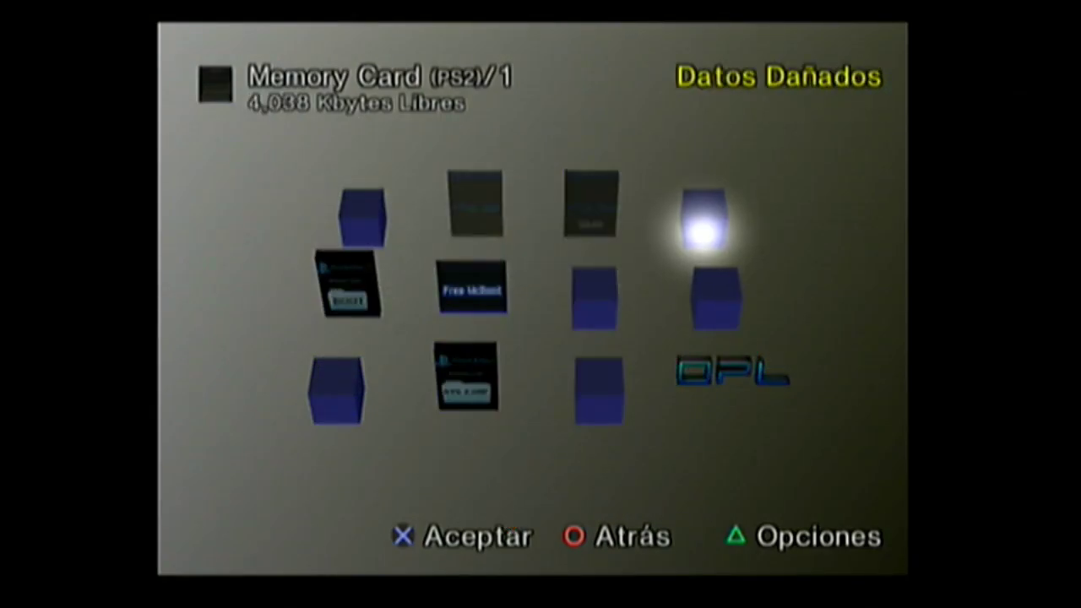
pyautogui.press('Down')
pyautogui.press('Left')
pyautogui.press('Down')
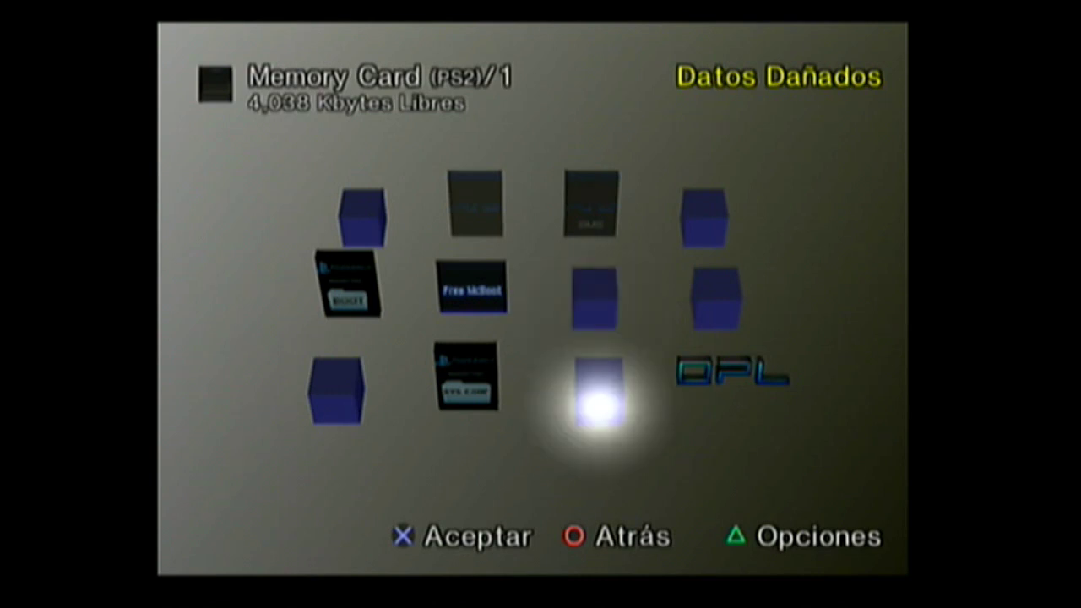
pyautogui.press('Left')
pyautogui.press('Left')
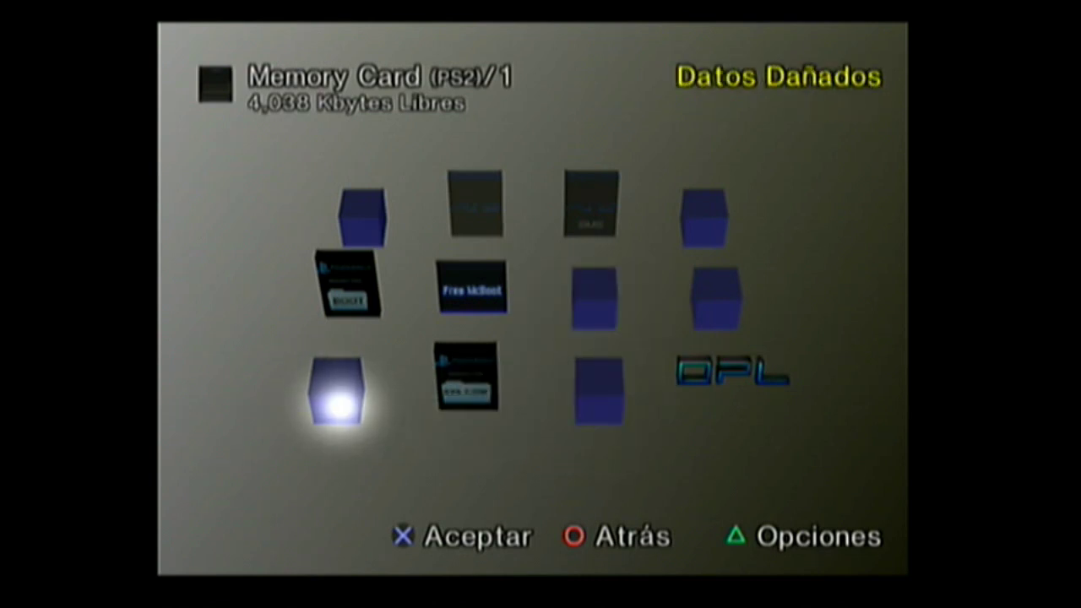
pyautogui.press('Up')
pyautogui.press('Up')
pyautogui.press('Right')
pyautogui.press('Right')
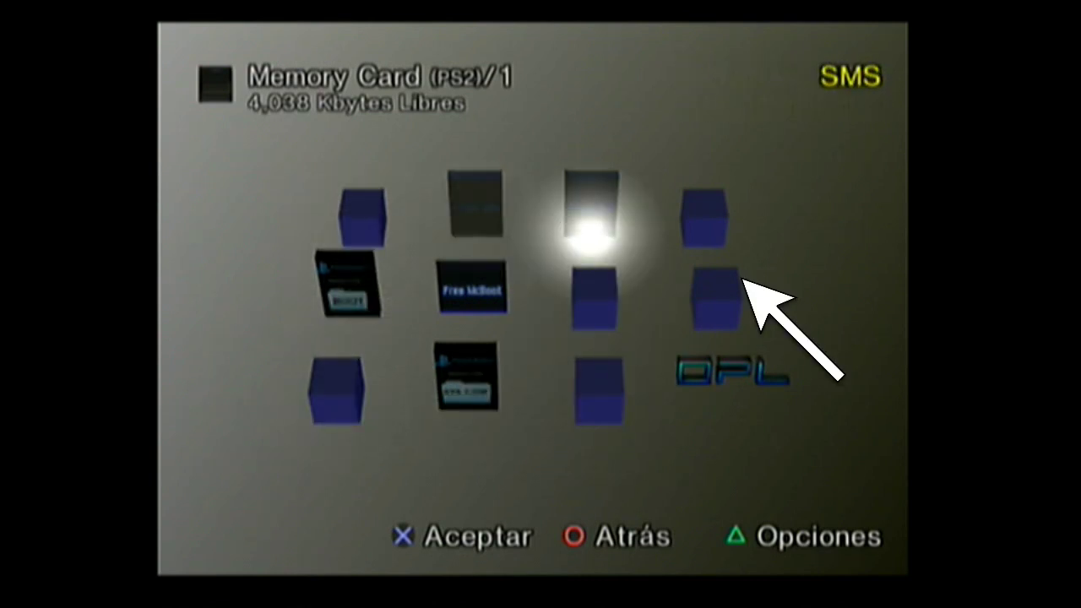
pyautogui.press('Down')
pyautogui.press('Right')
pyautogui.press('Up')
pyautogui.press('Down')
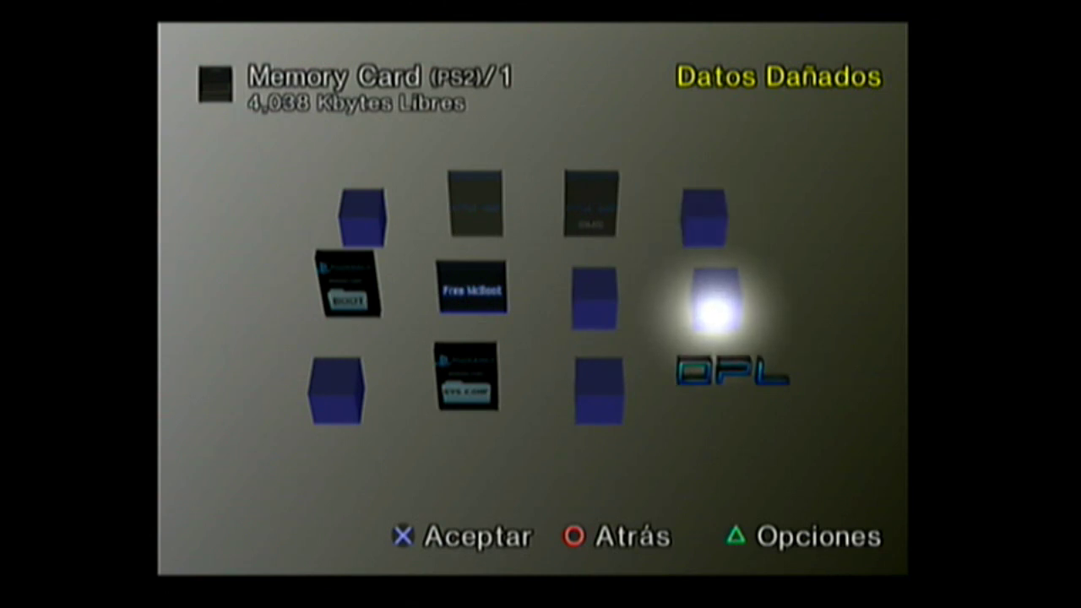
# Step: Reopen Memory Card (PS2)/1 and view the details of the cupymcboot manager save
pyautogui.press('Escape')
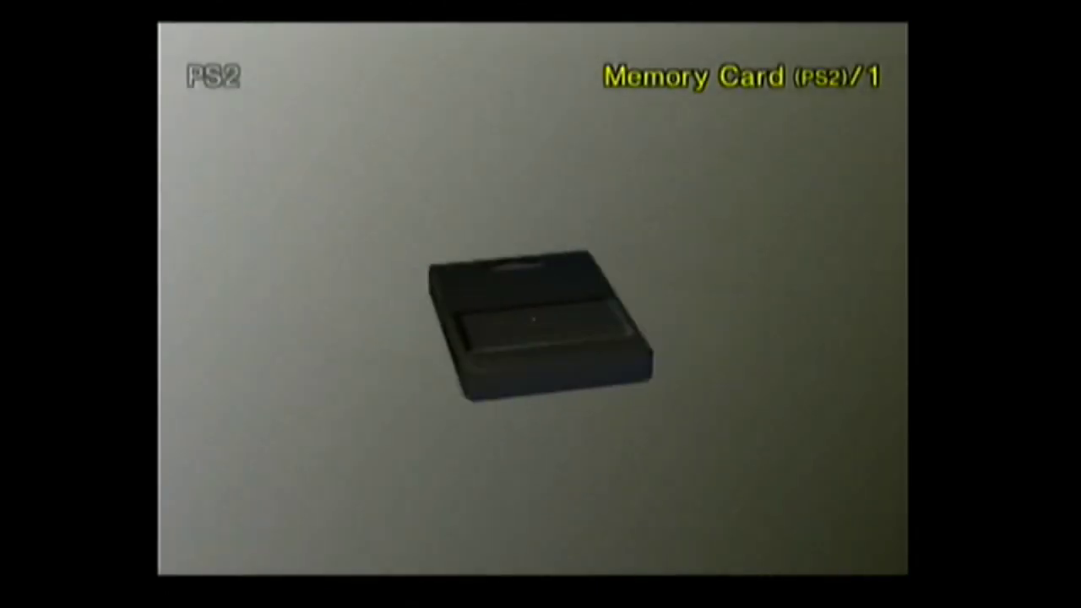
pyautogui.press('Return')
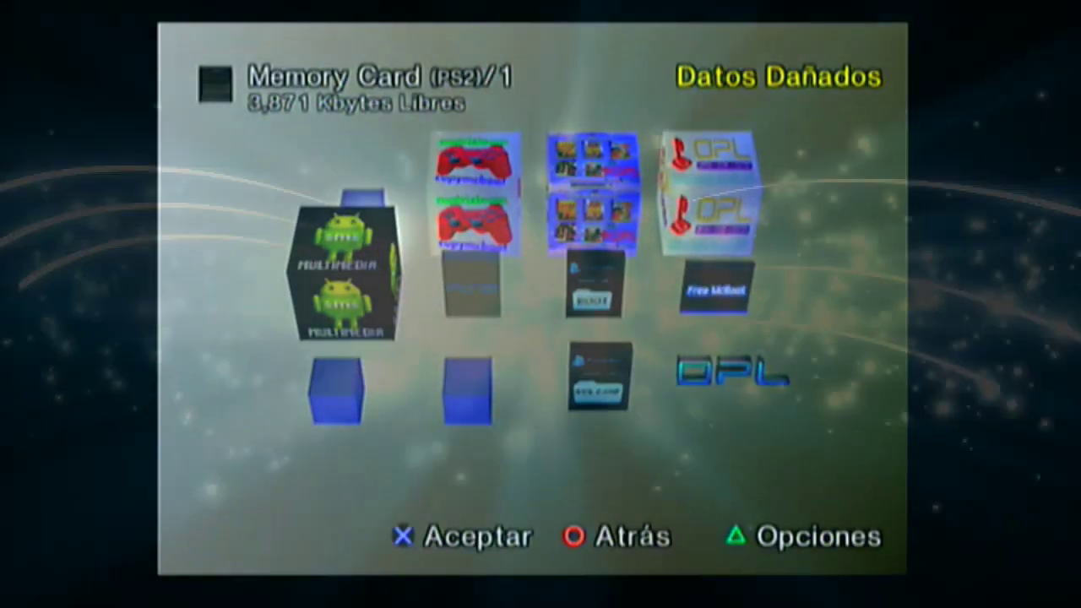
pyautogui.press('Return')
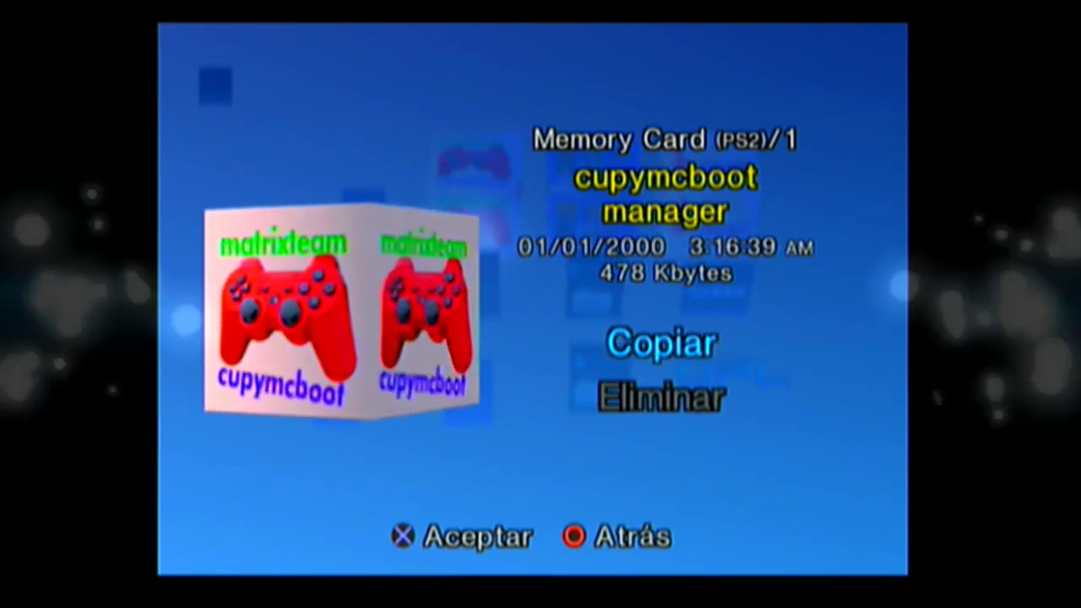
pyautogui.press('Escape')
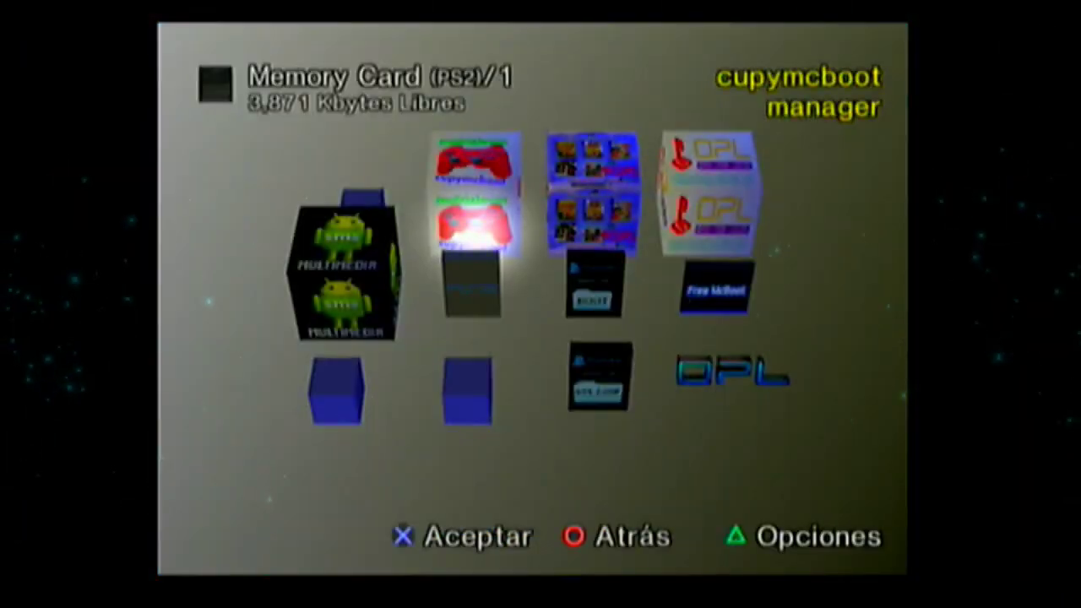
# Step: View the custom icons and details of the popstarter pops and open saves
pyautogui.press('Right')
pyautogui.press('Return')
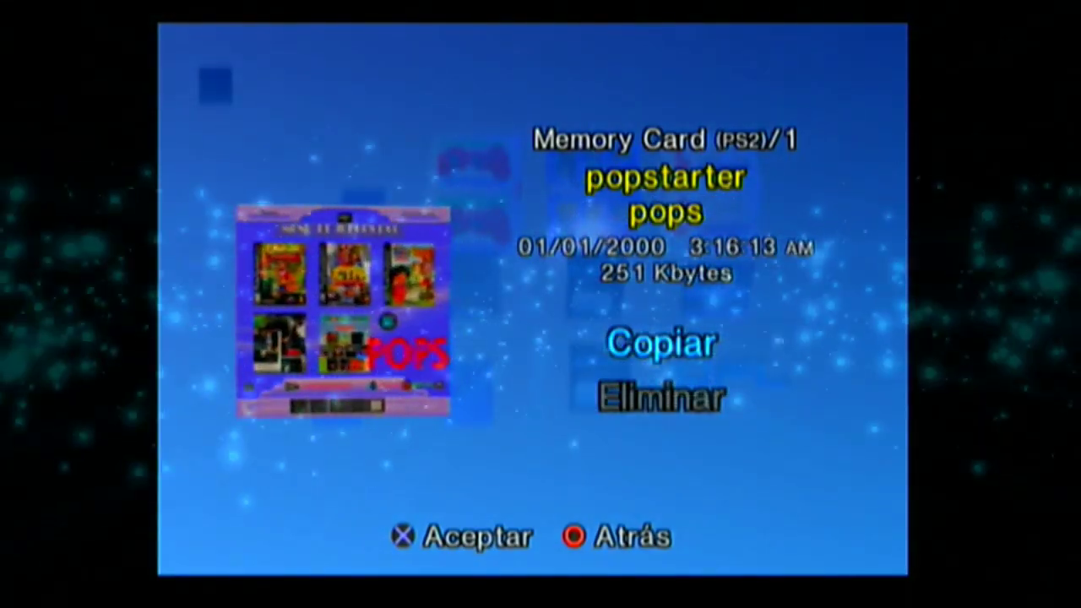
pyautogui.press('Escape')
pyautogui.press('Right')
pyautogui.press('Return')
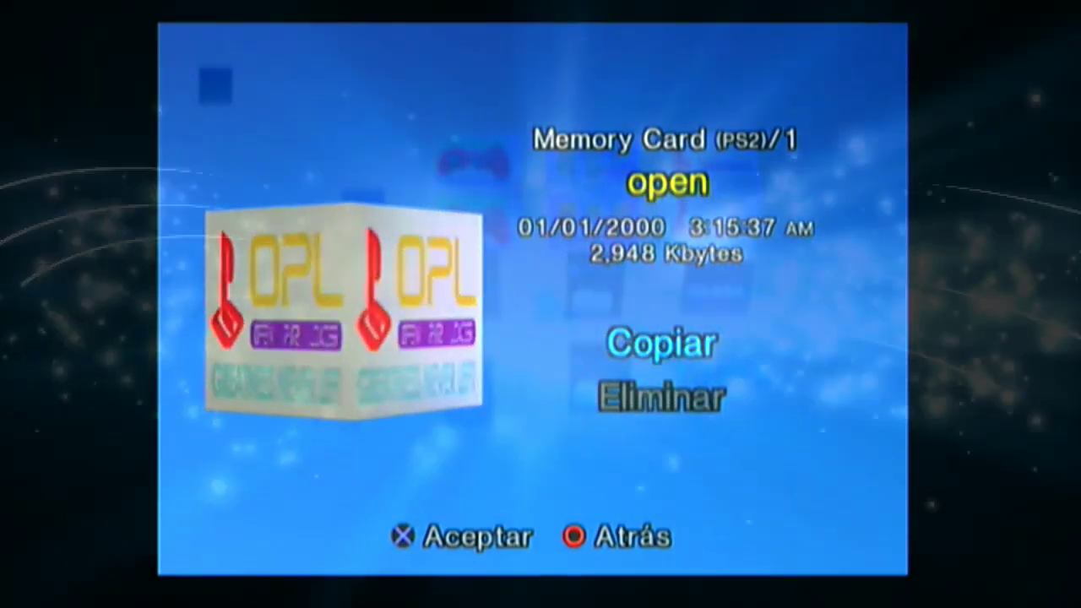
pyautogui.press('Escape')
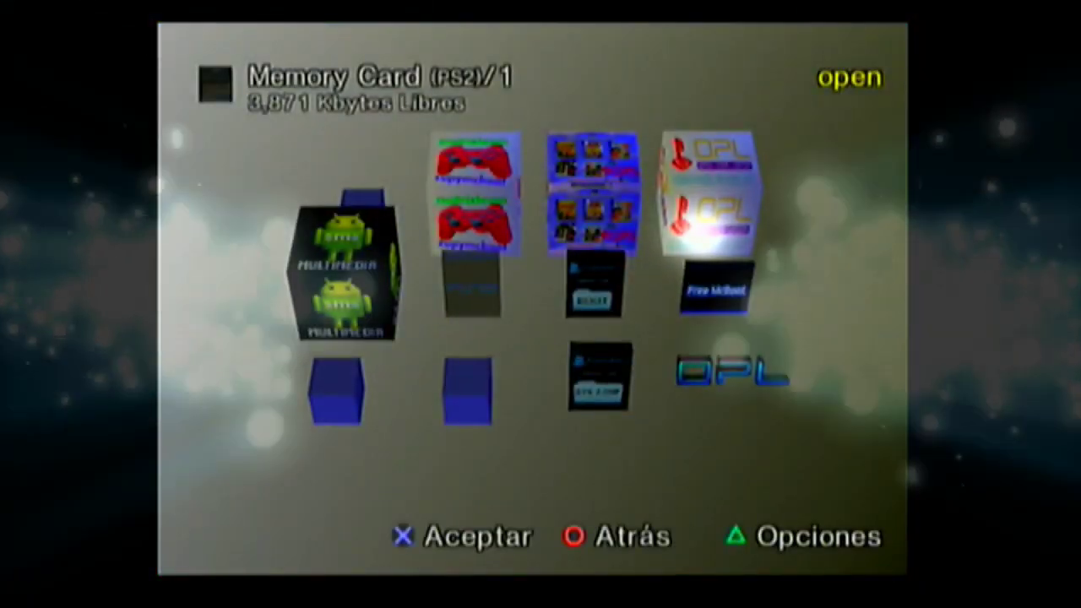
# Step: View the details of the multimedia sms save and return to the memory card's save overview
pyautogui.press('Left')
pyautogui.press('Left')
pyautogui.press('Left')
pyautogui.press('Return')
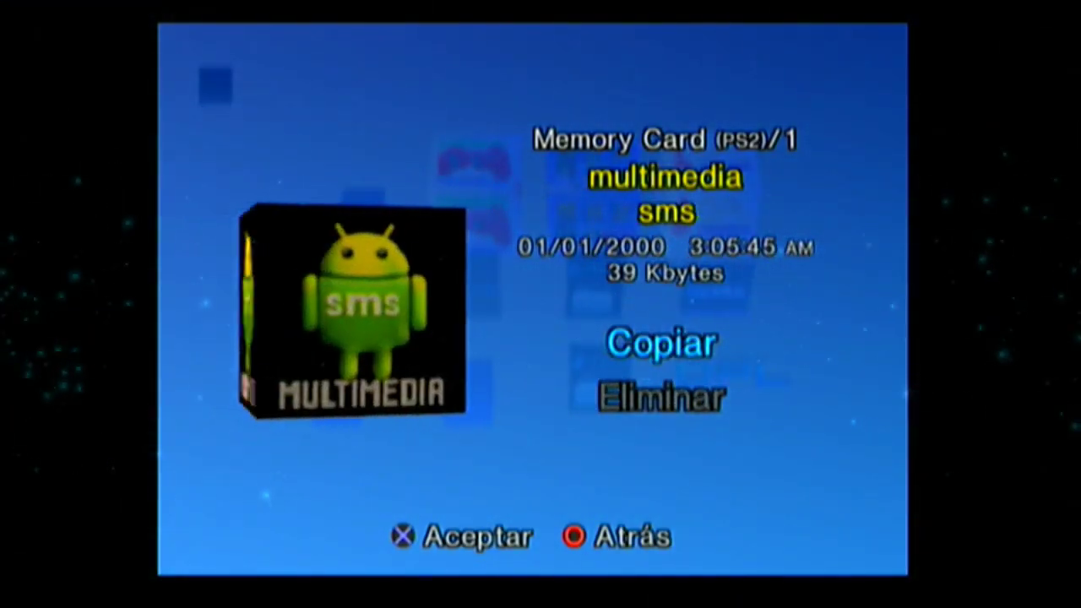
pyautogui.press('Escape')
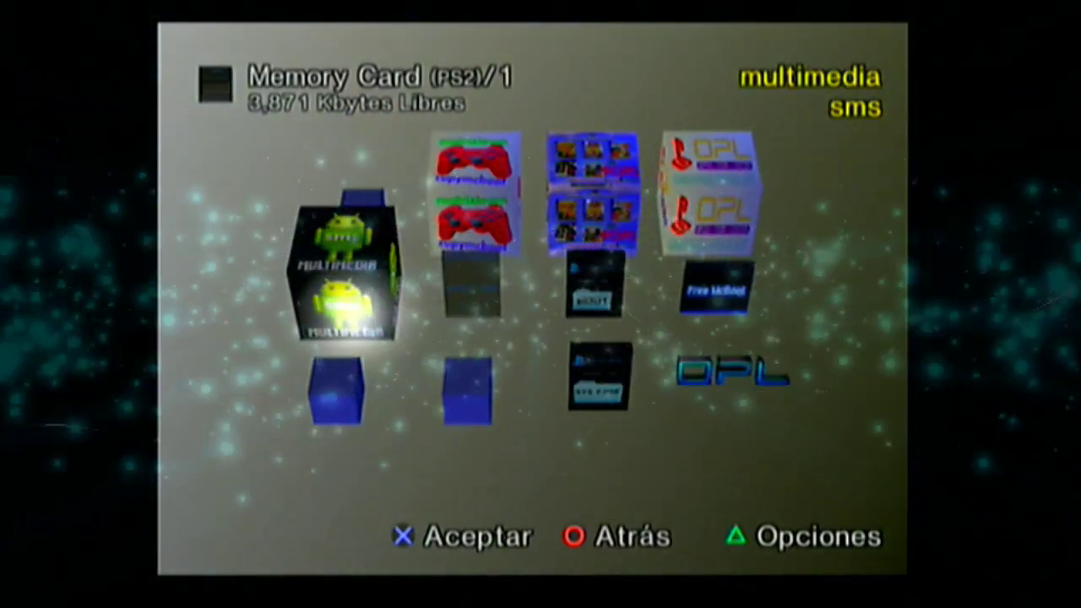
pyautogui.press('Down')
pyautogui.press('Right')
pyautogui.press('Left')
pyautogui.press('Up')
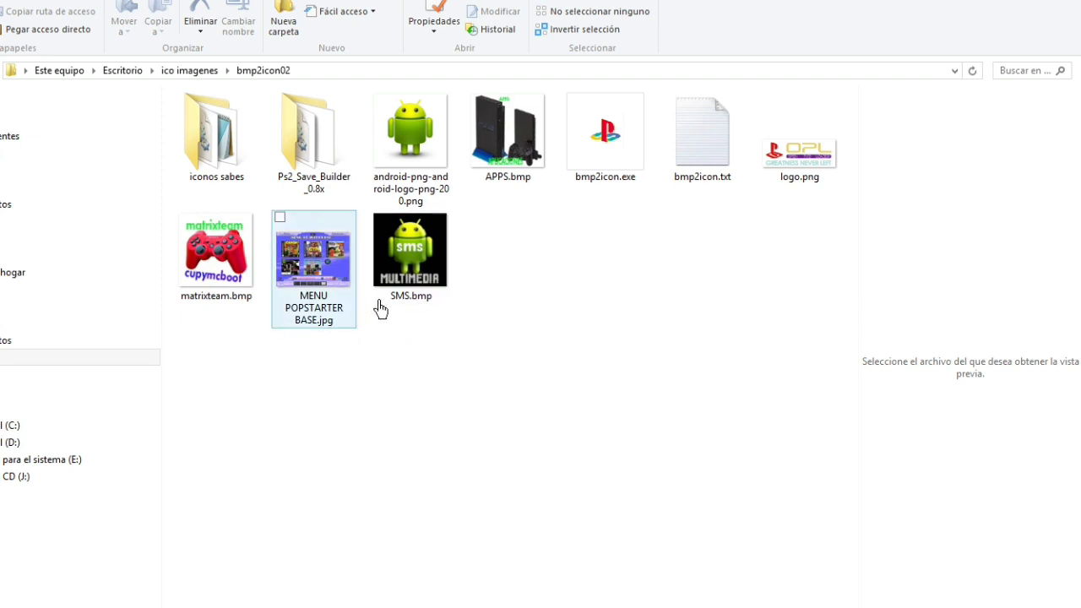
# Step: Open logo.png from the bmp2icon02 folder in Photoshop
pyautogui.rightClick(331, 281)
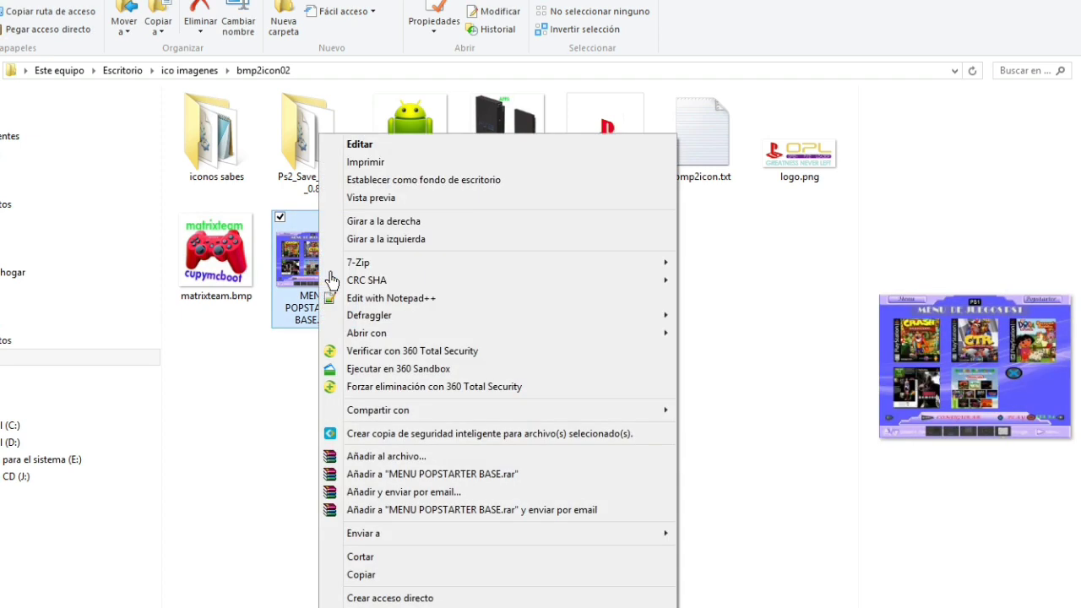
pyautogui.click(304, 360)
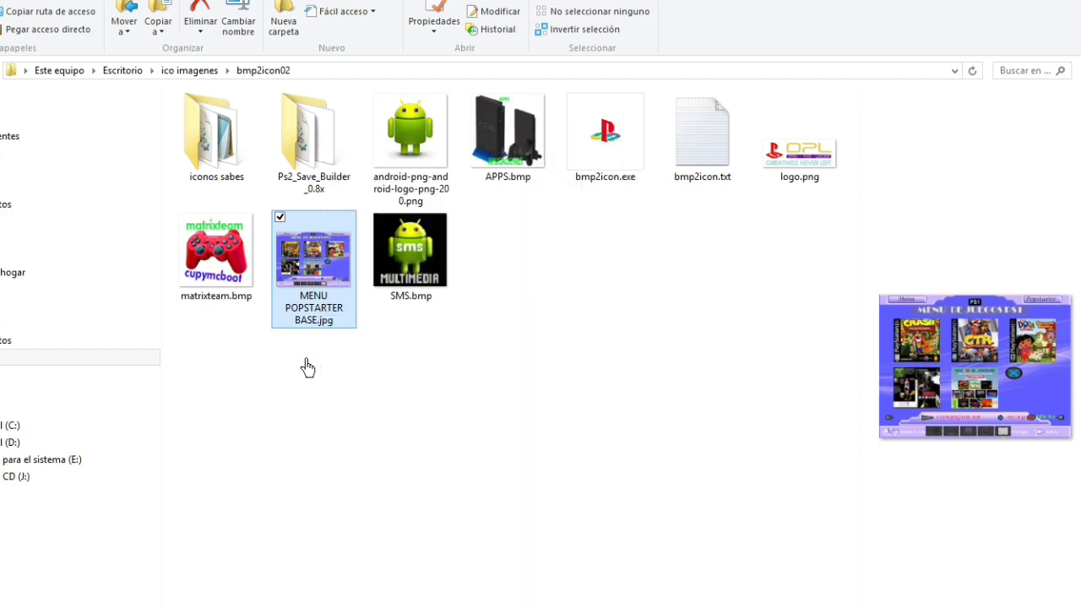
pyautogui.rightClick(786, 162)
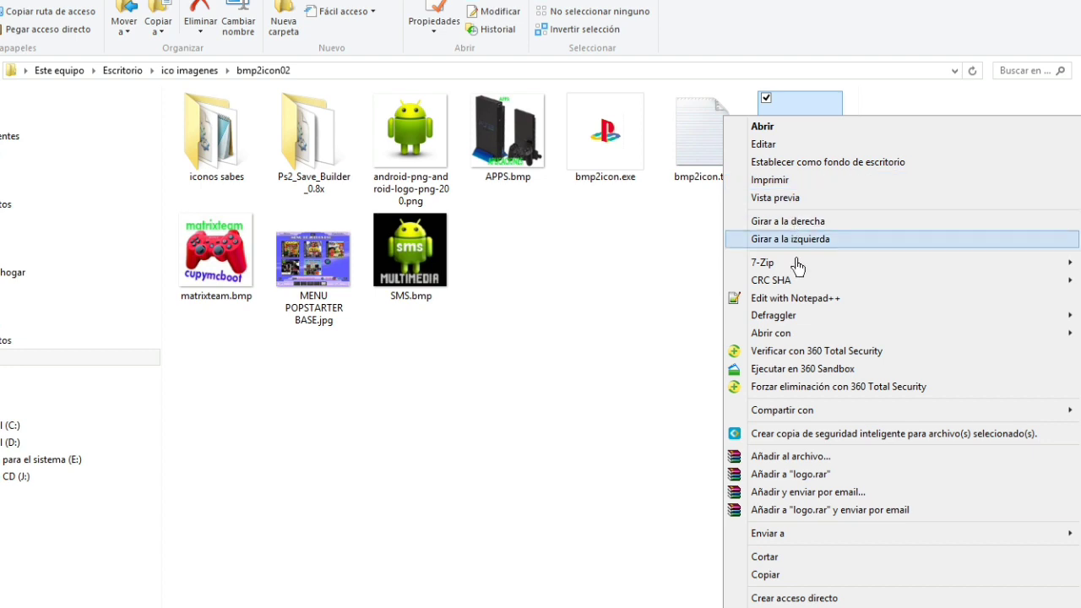
pyautogui.moveTo(786, 338)
pyautogui.click(629, 338)
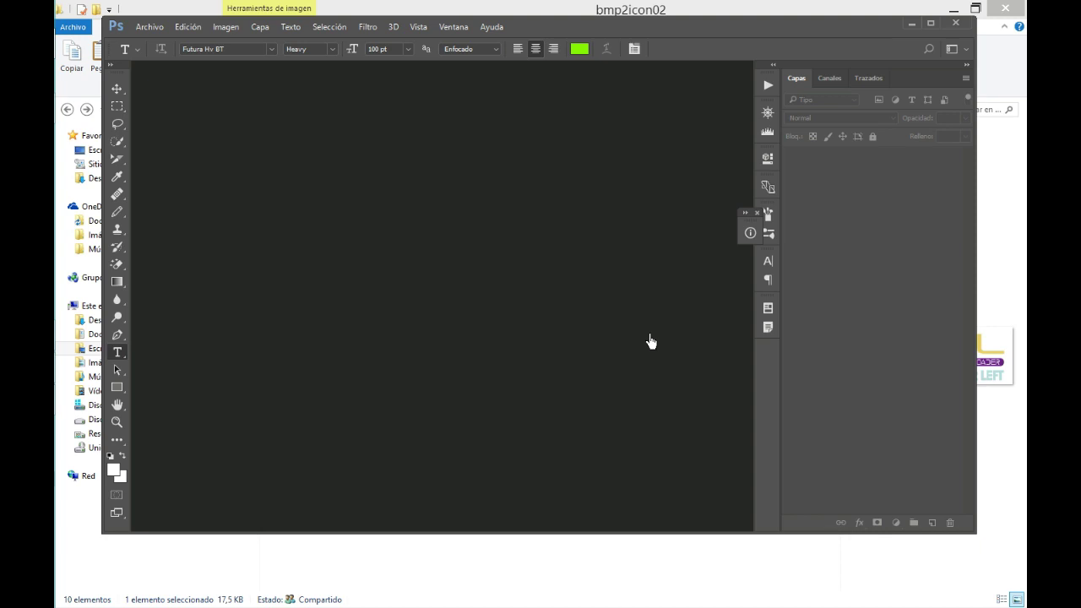
pyautogui.click(673, 261)
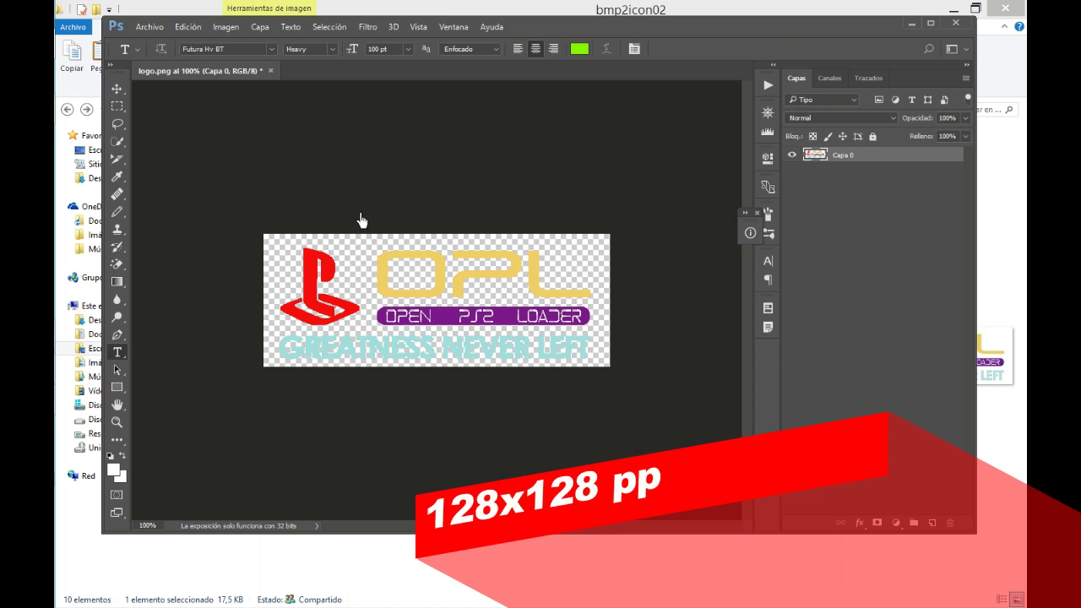
# Step: Resize the logo image to 128 pixels wide by 128 pixels high
pyautogui.click(229, 31)
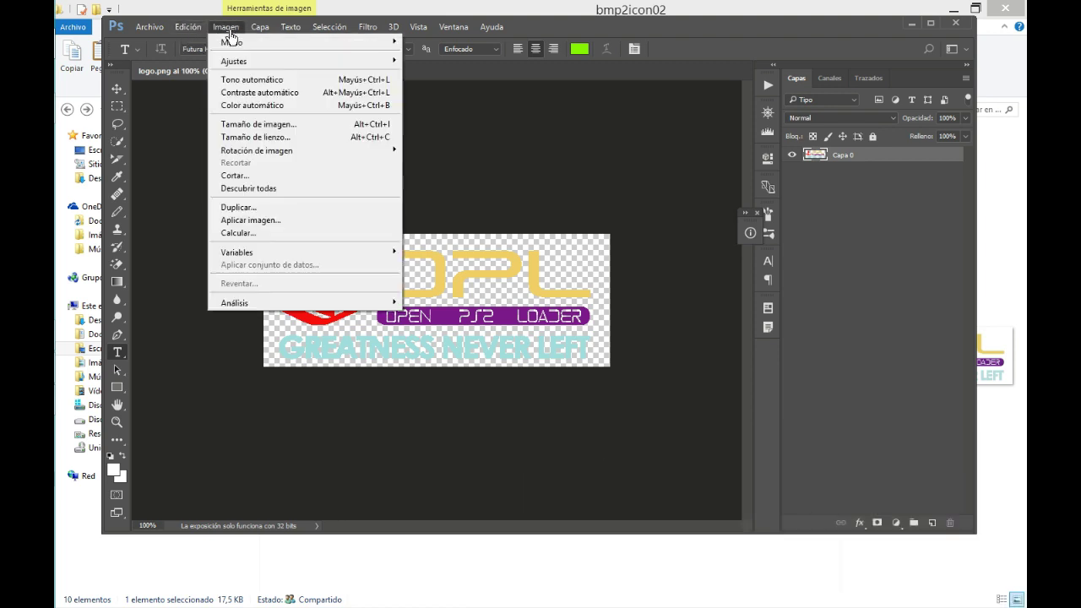
pyautogui.click(249, 127)
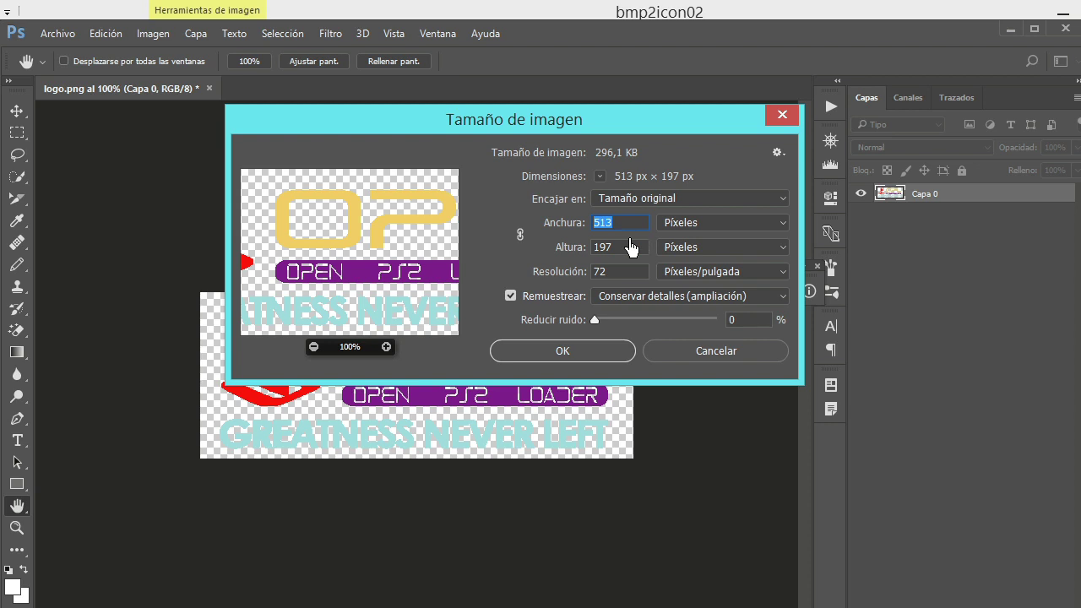
pyautogui.write('12')
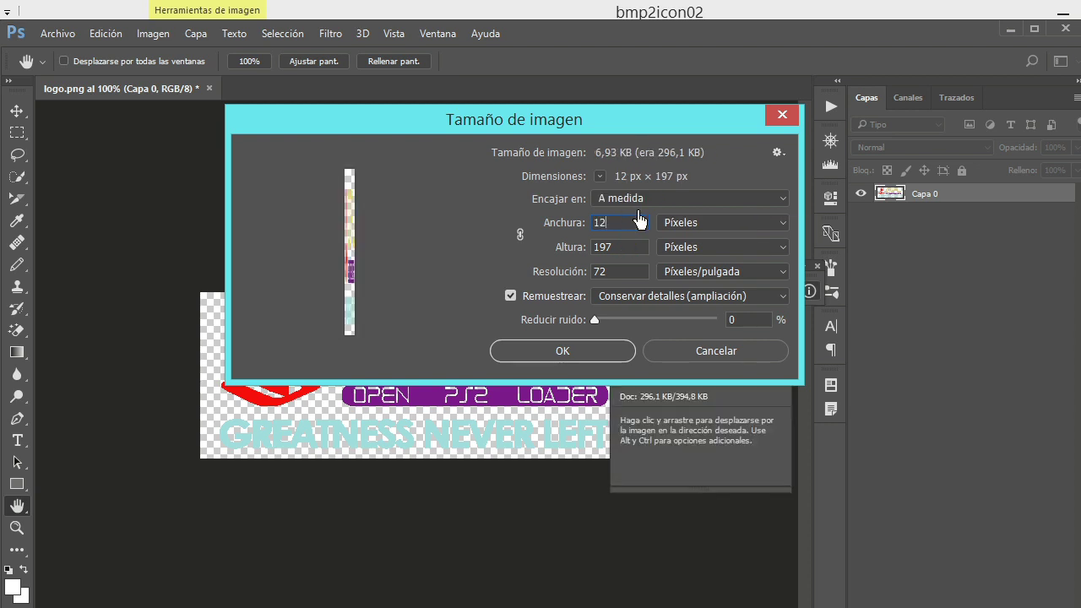
pyautogui.write('8')
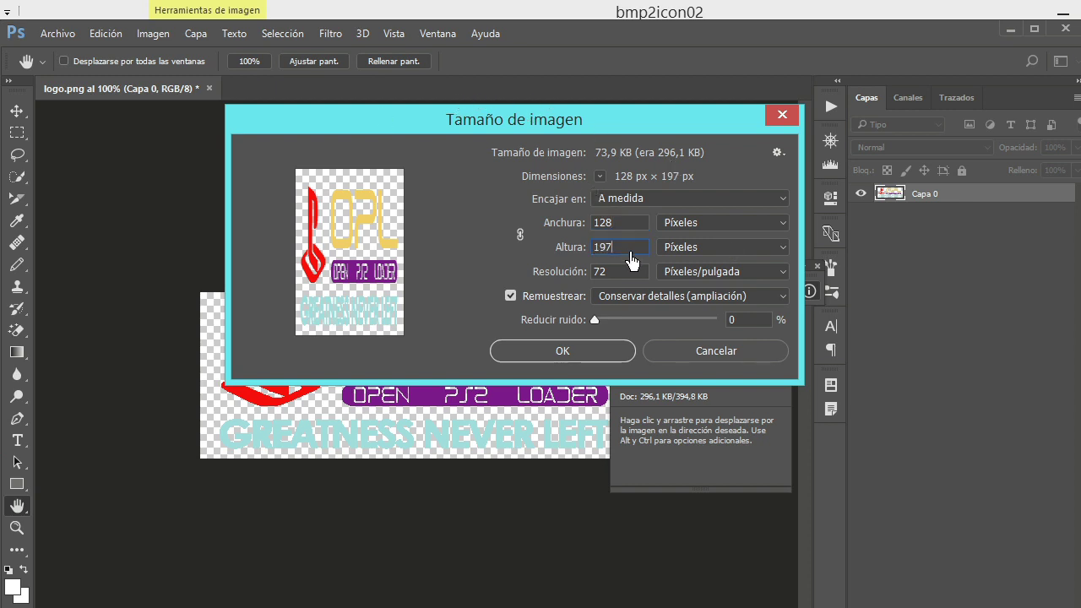
pyautogui.press('BackSpace')
pyautogui.press('BackSpace')
pyautogui.press('BackSpace')
pyautogui.write('12')
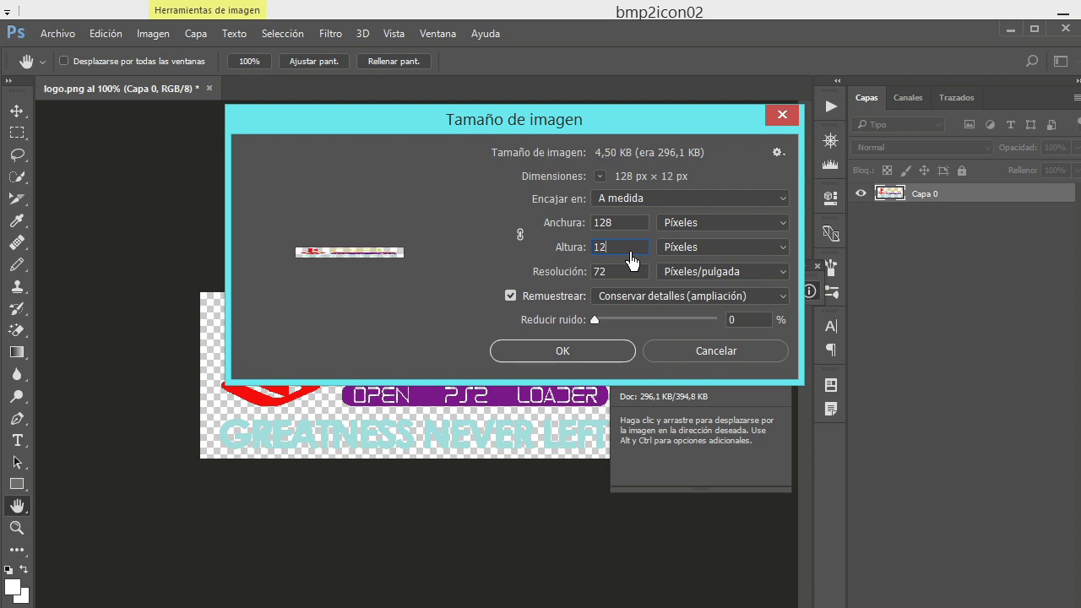
pyautogui.write('8')
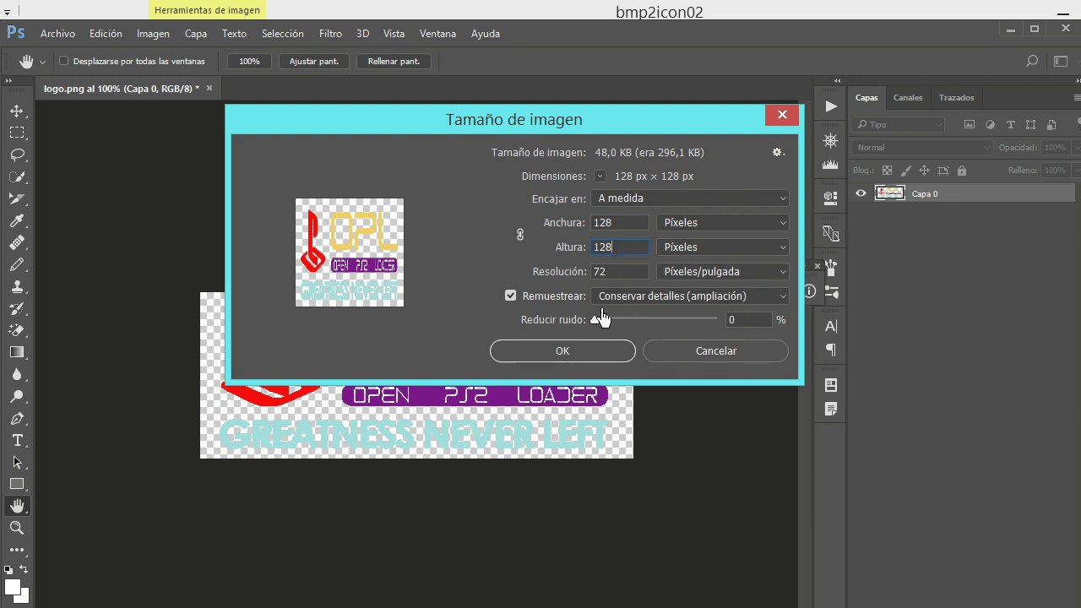
pyautogui.click(564, 359)
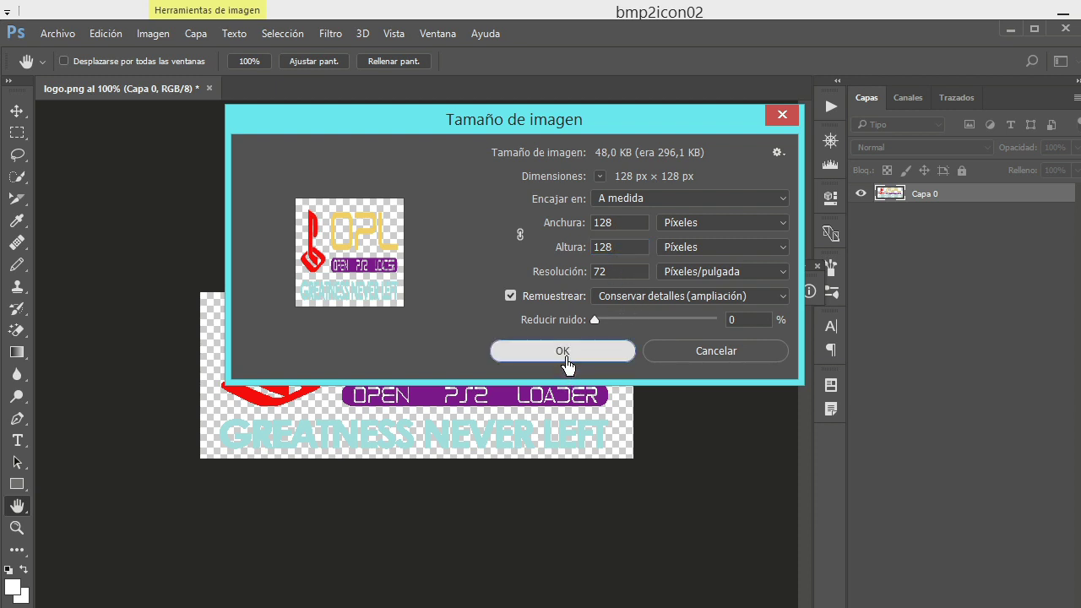
pyautogui.press('t')
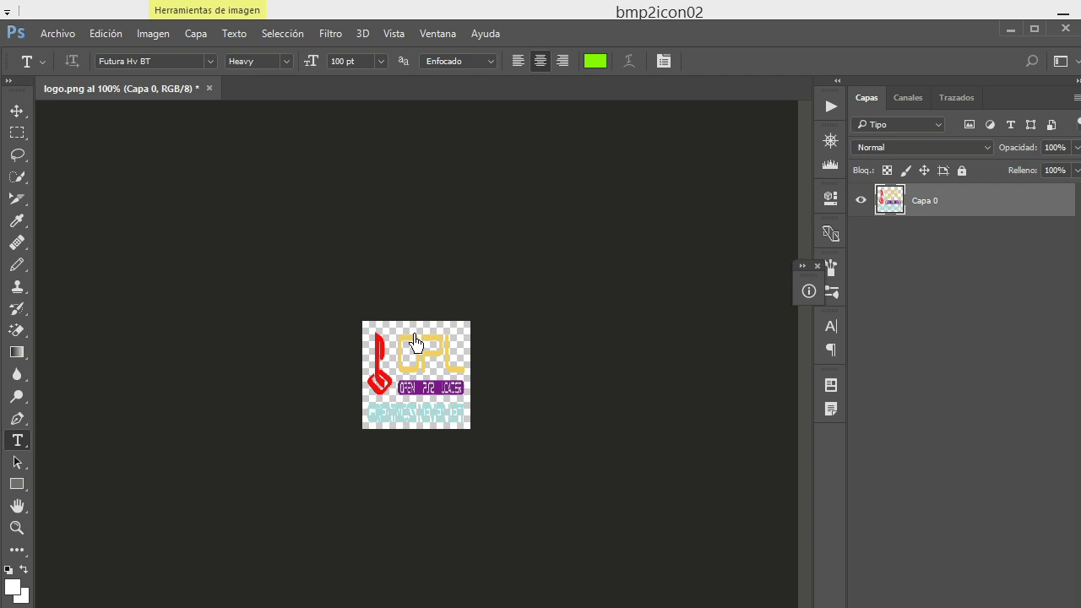
# Step: Save the resized logo as opl.bmp in BMP format in the bmp2icon02 folder, with Windows file format and 24-bit depth
pyautogui.click(57, 34)
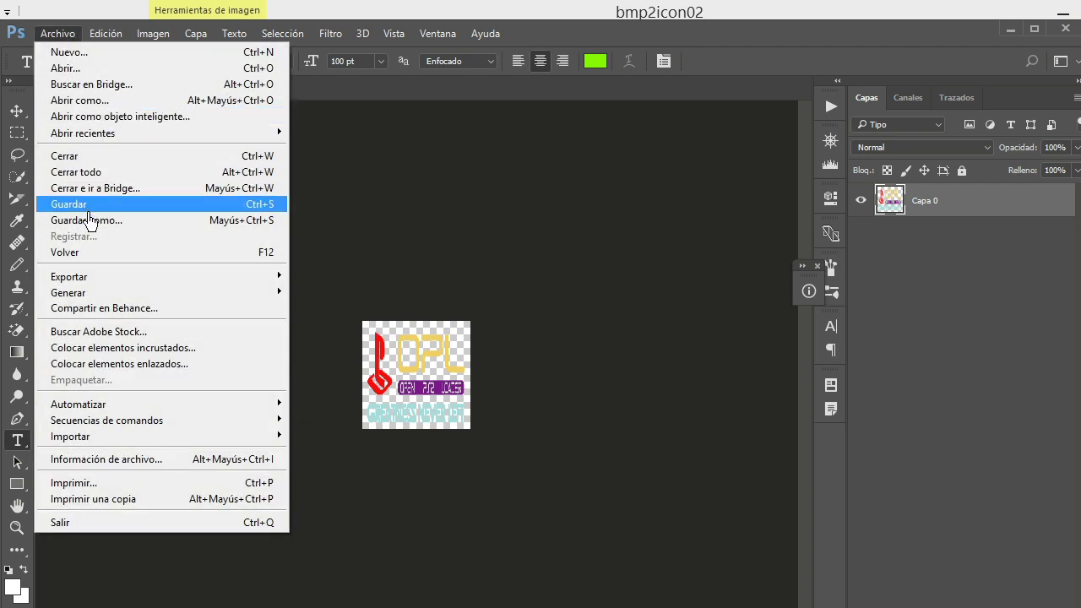
pyautogui.click(93, 228)
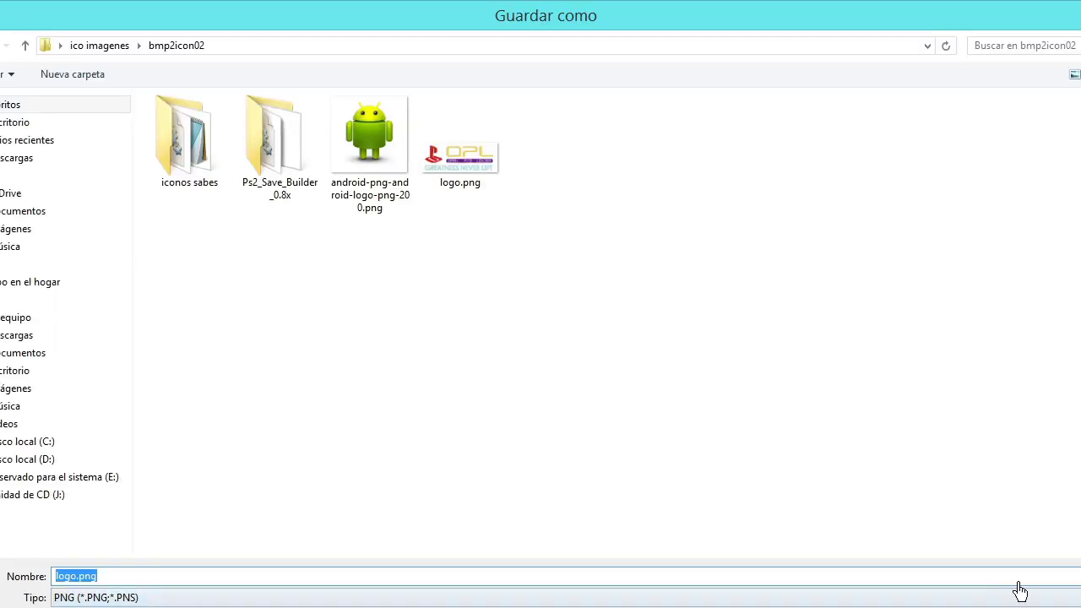
pyautogui.click(760, 597)
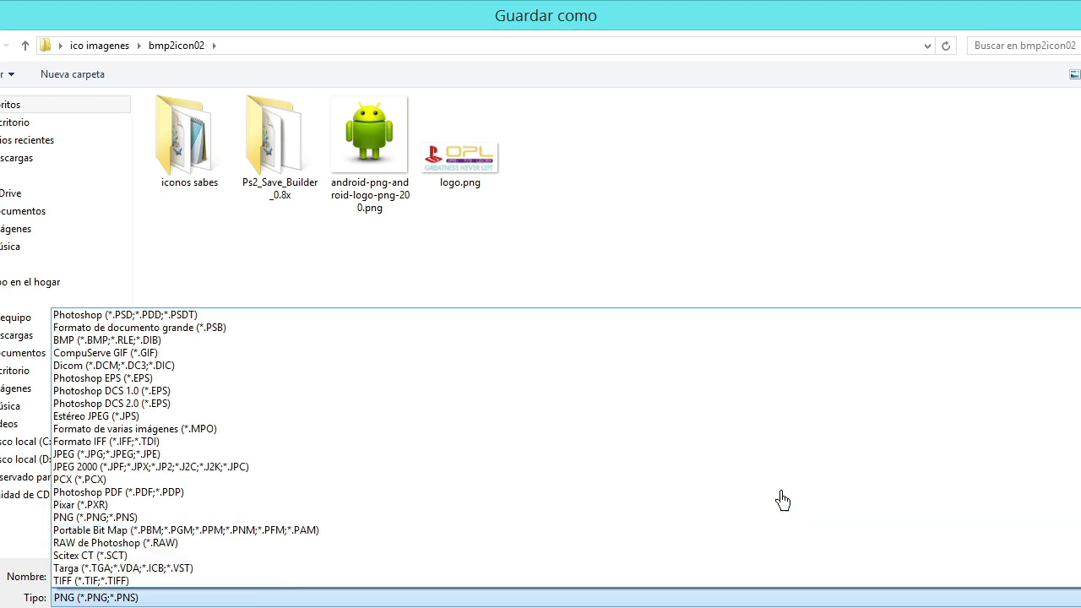
pyautogui.click(146, 341)
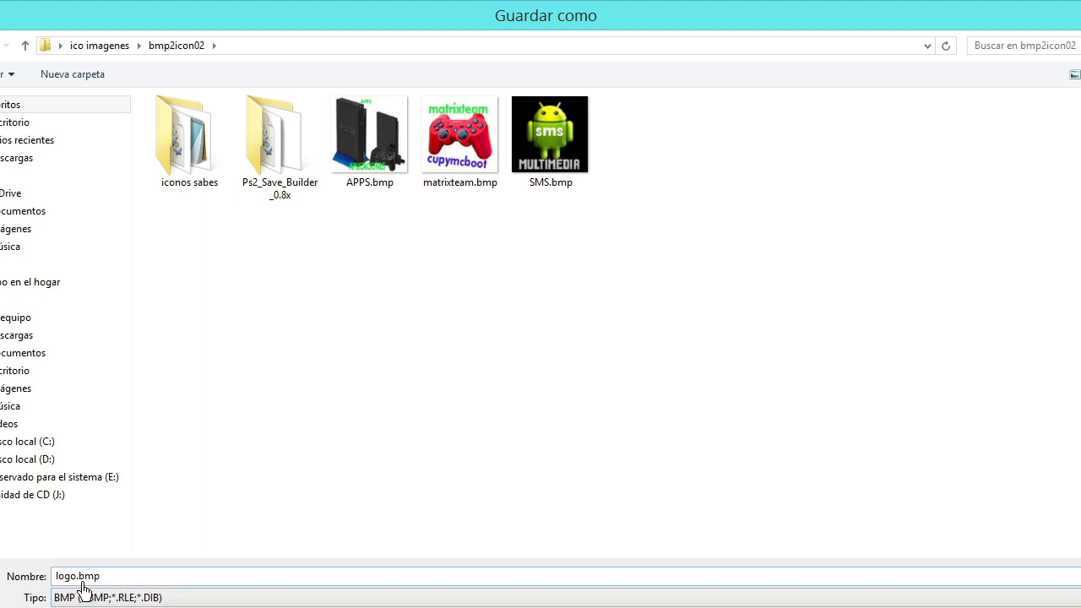
pyautogui.press('Tab')
pyautogui.press('Right')
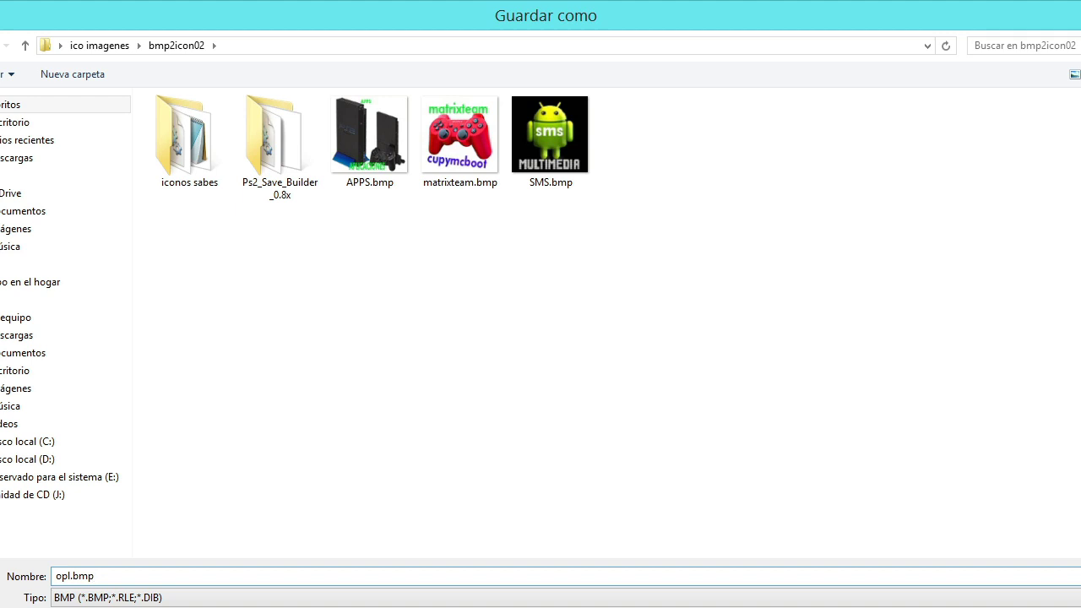
pyautogui.hotkey('ctrl', 'a')
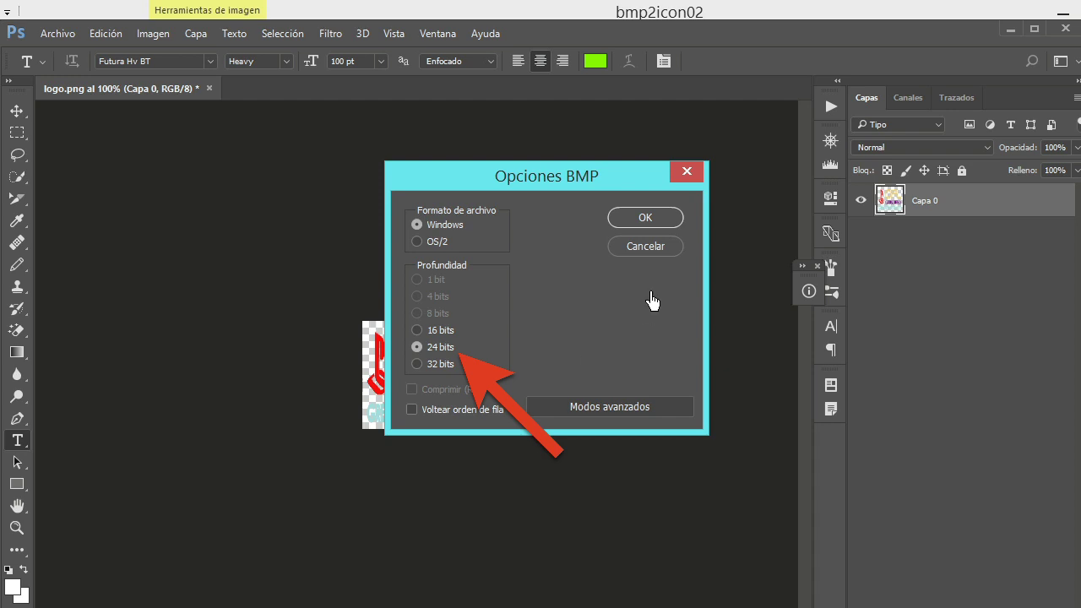
pyautogui.click(647, 218)
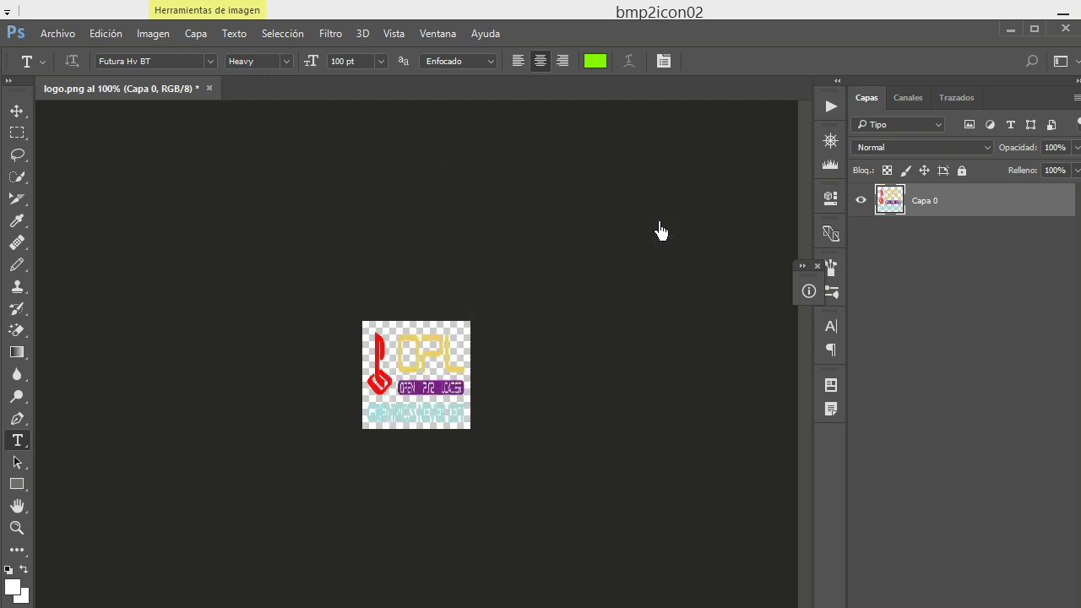
# Step: Open MENU POPSTARTER BASE.jpg from the bmp2icon02 folder
pyautogui.click(61, 41)
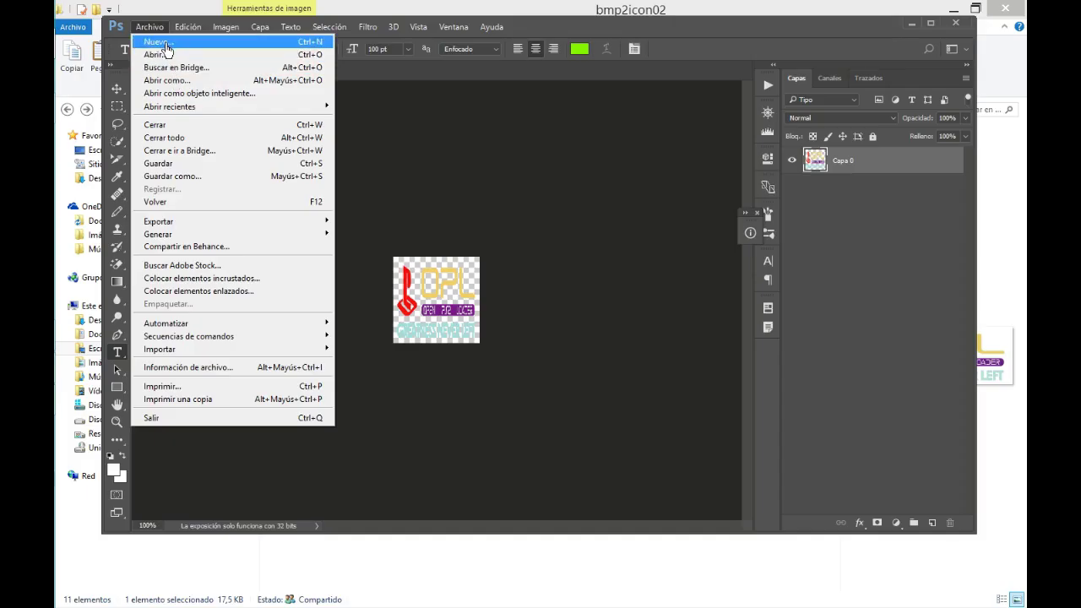
pyautogui.click(166, 56)
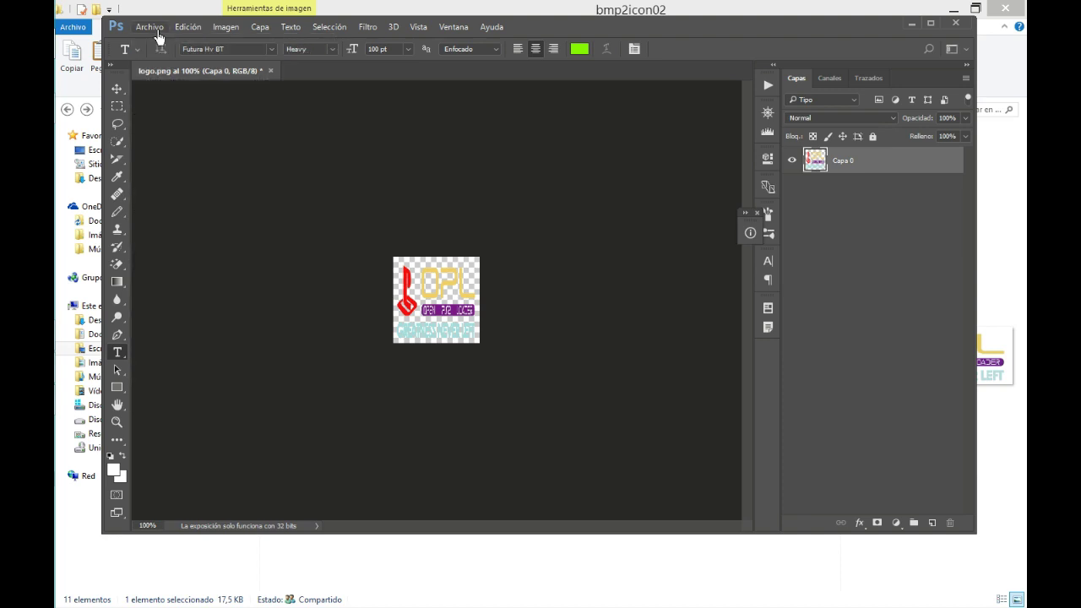
pyautogui.click(157, 34)
pyautogui.click(164, 56)
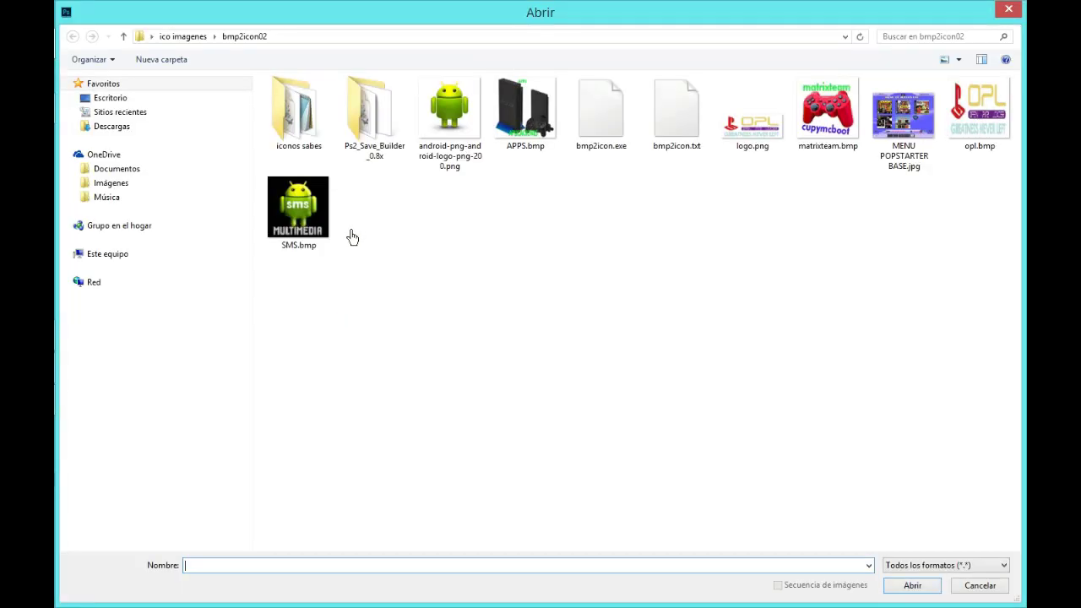
pyautogui.click(904, 118)
pyautogui.click(914, 586)
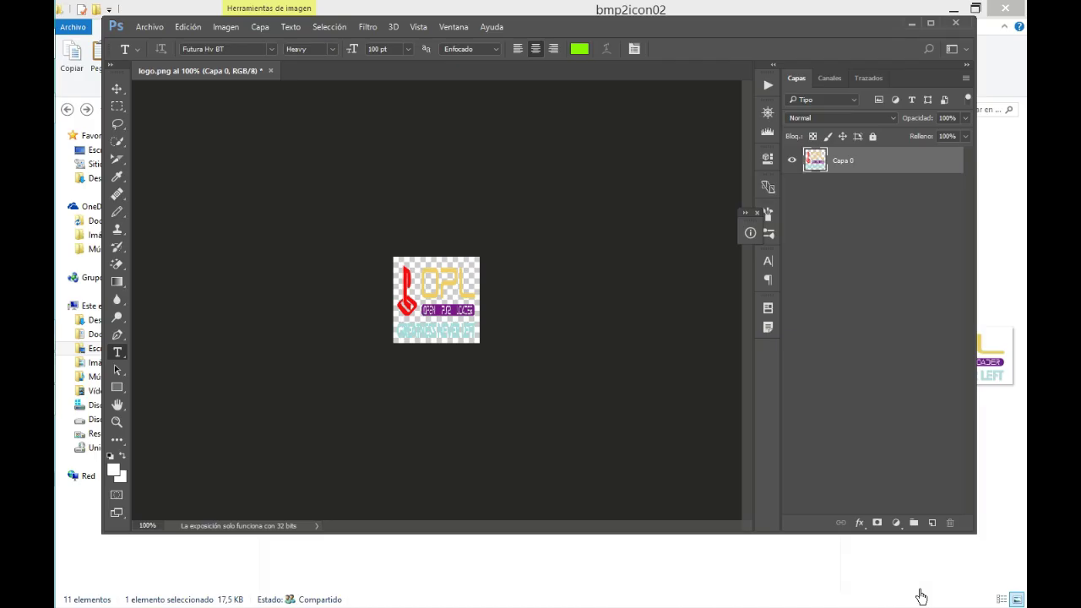
pyautogui.click(671, 270)
# Step: Add the text "POPS" over the lower part of the Popstarter menu image
pyautogui.click(554, 373)
pyautogui.write('POS')
pyautogui.press('Left')
pyautogui.write('P')
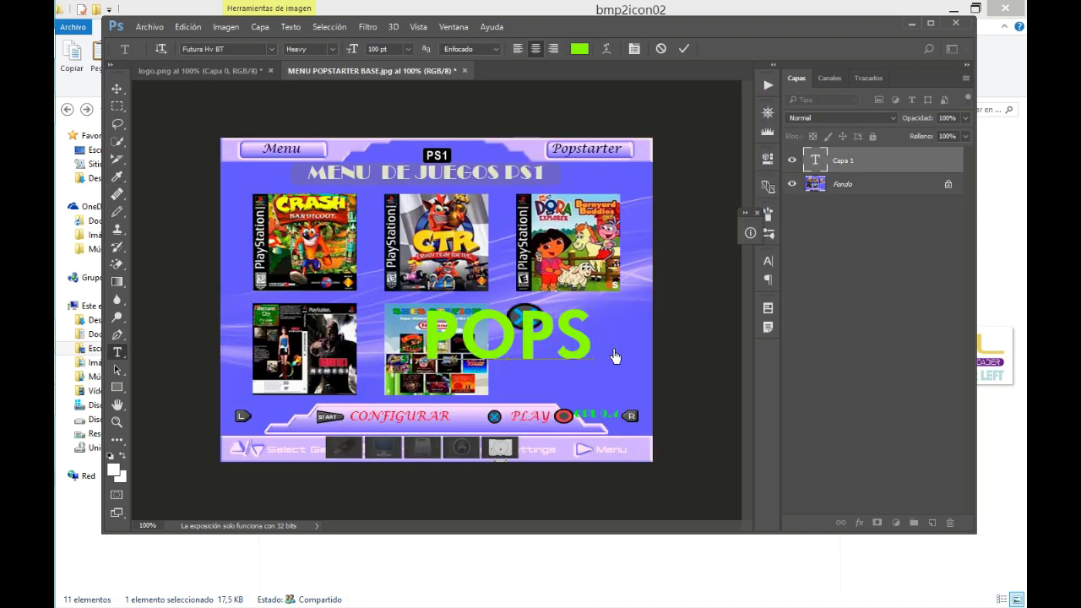
# Step: Change the colour of the POPS text to bright red and commit the text edit
pyautogui.doubleClick(423, 348)
pyautogui.click(580, 49)
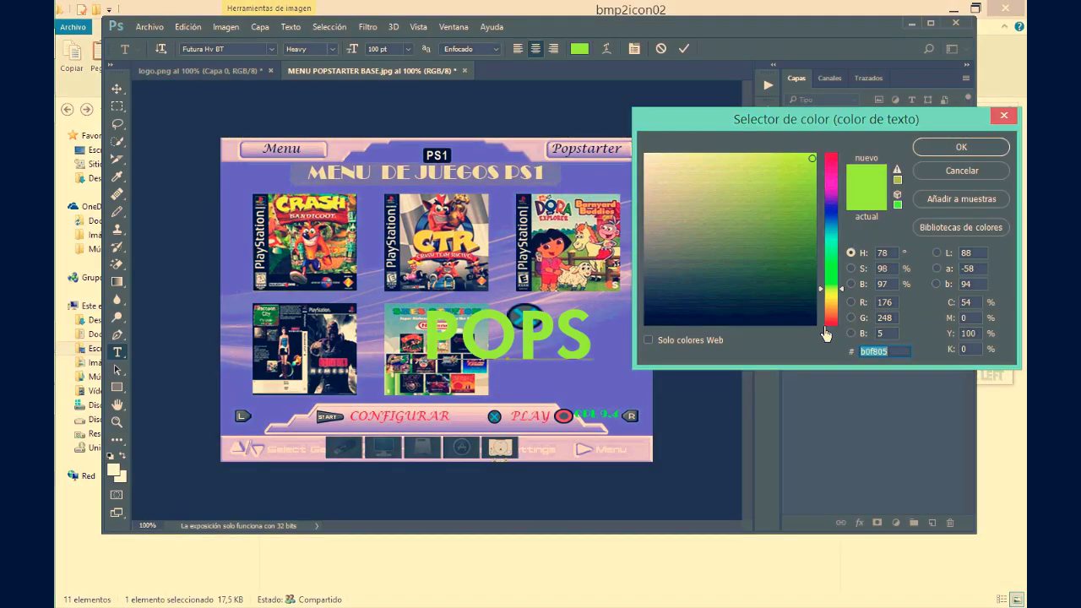
pyautogui.click(815, 323)
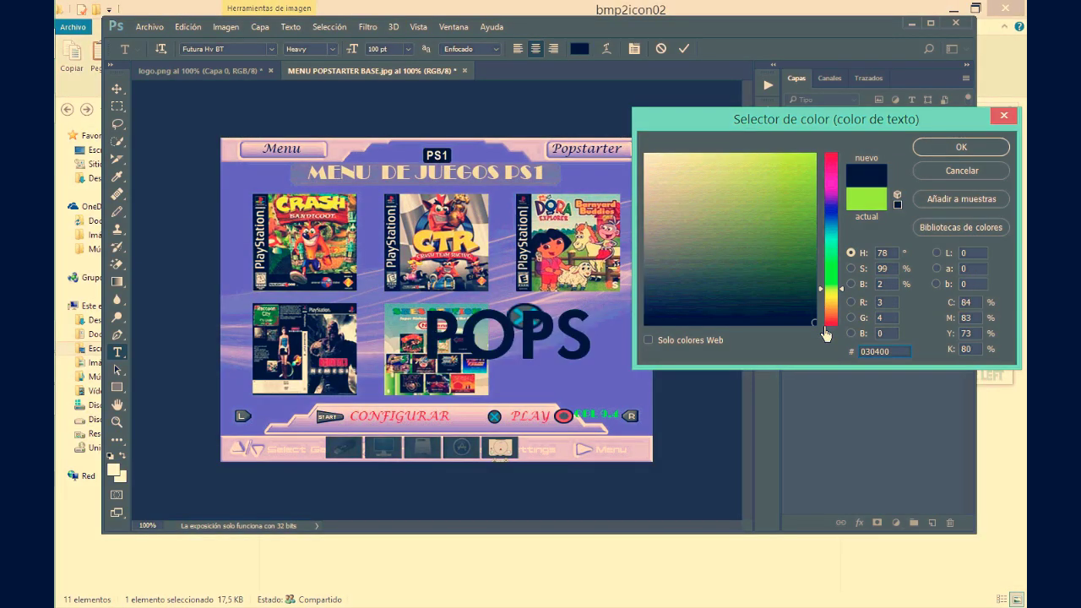
pyautogui.click(841, 157)
pyautogui.click(815, 158)
pyautogui.click(952, 150)
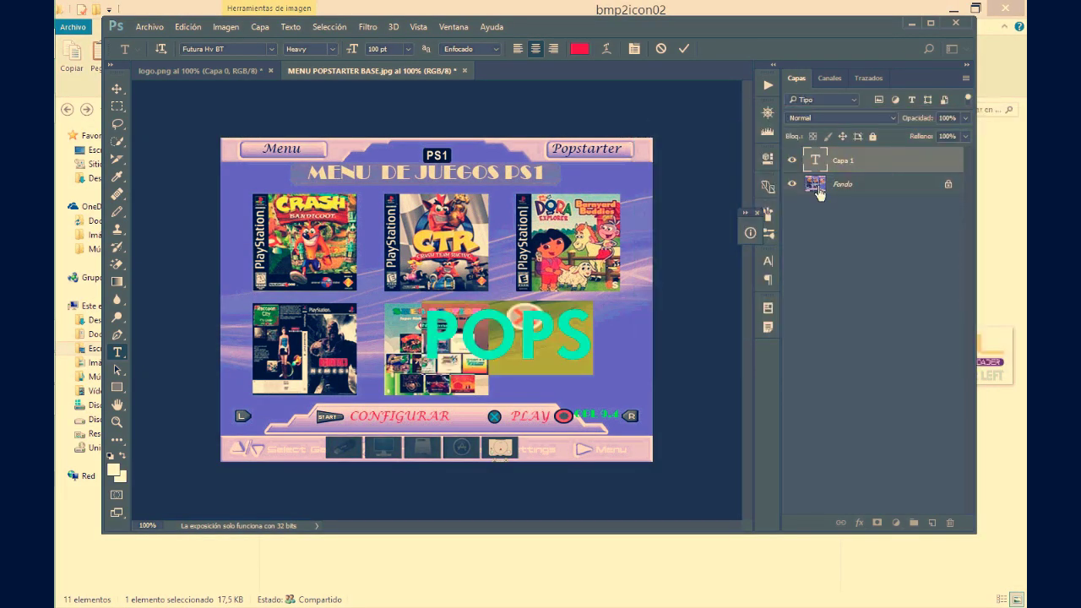
pyautogui.click(681, 49)
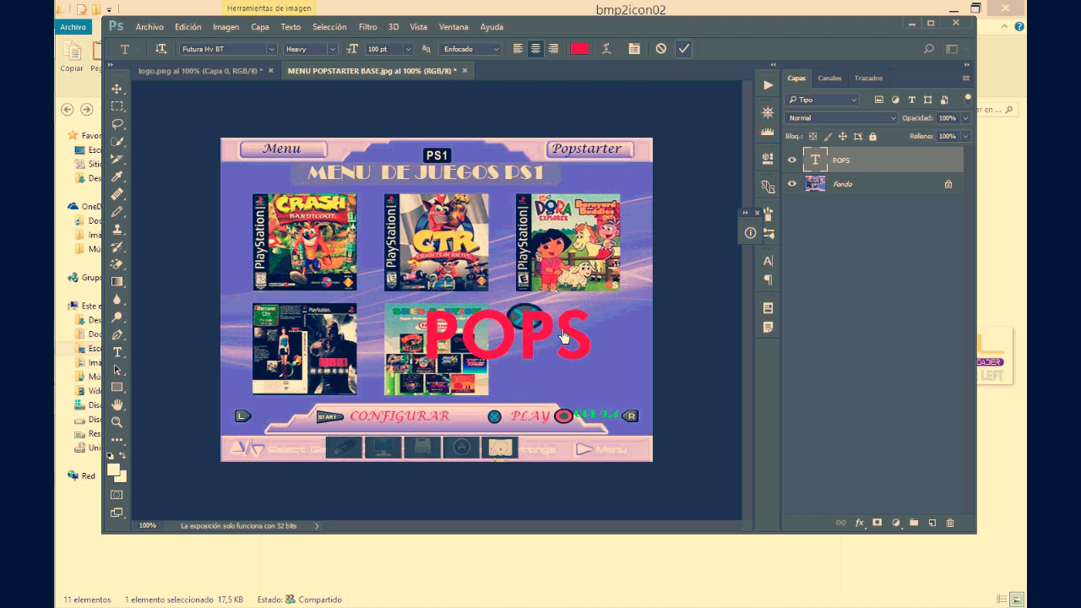
# Step: Move the POPS text into the lower-right area of the menu image, beside the last game cover, using Free Transform
pyautogui.hotkey('ctrl', 't')
pyautogui.moveTo(515, 334); pyautogui.dragTo(576, 364)
pyautogui.click(703, 49)
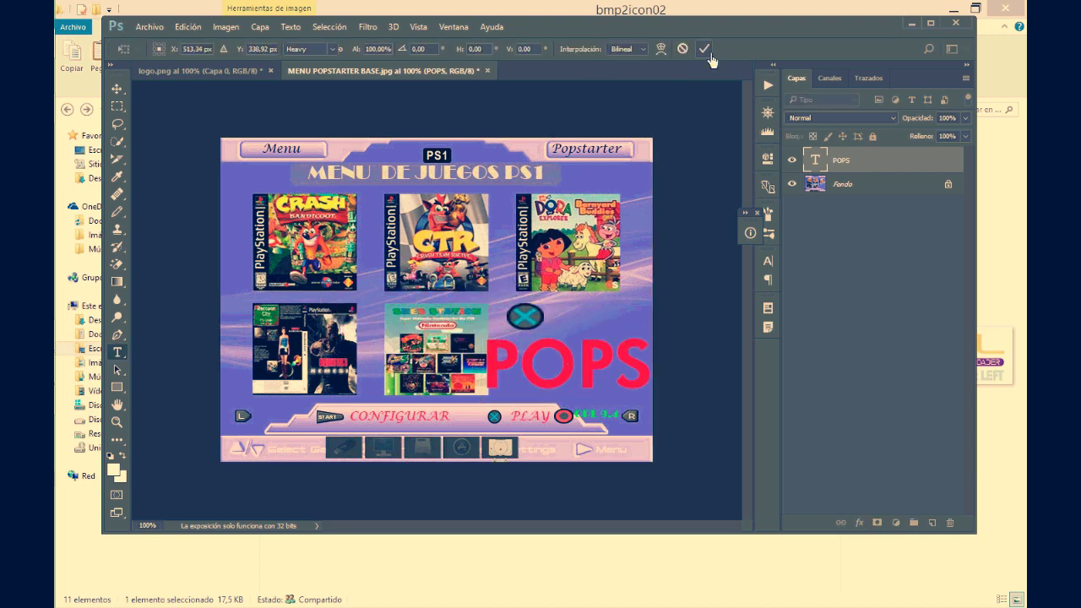
# Step: Resize the menu image to 128 pixels wide by 128 pixels high
pyautogui.click(193, 32)
pyautogui.click(253, 126)
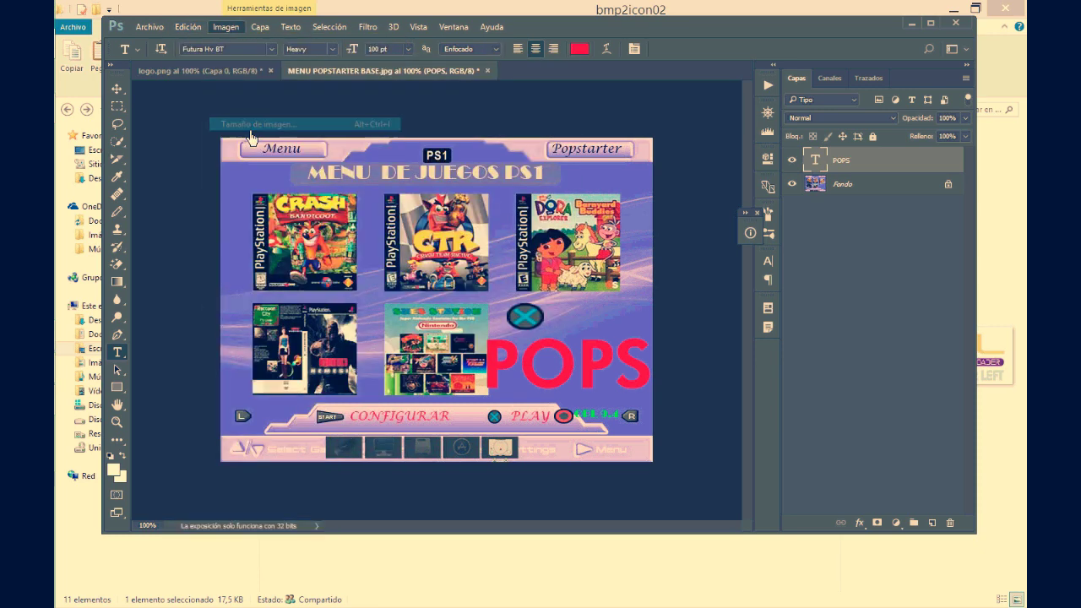
pyautogui.write('128')
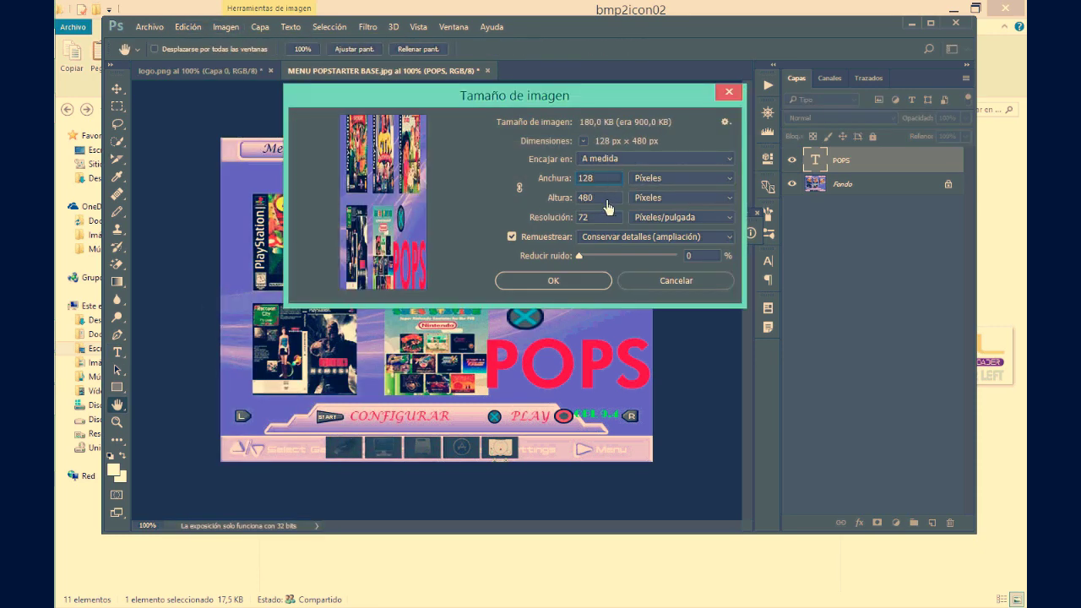
pyautogui.doubleClick(607, 201)
pyautogui.write('128')
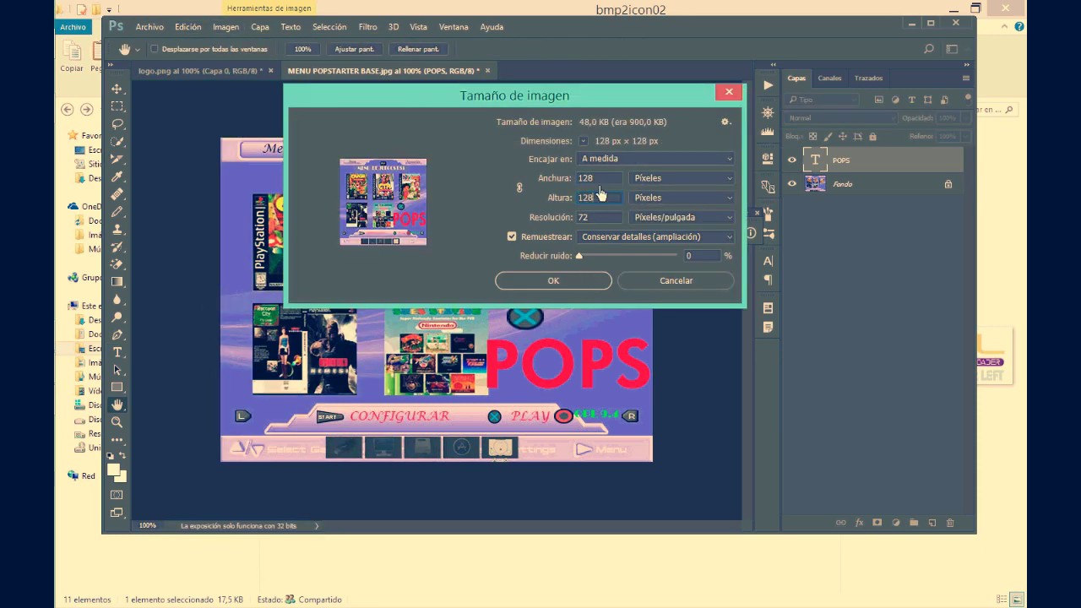
pyautogui.click(584, 279)
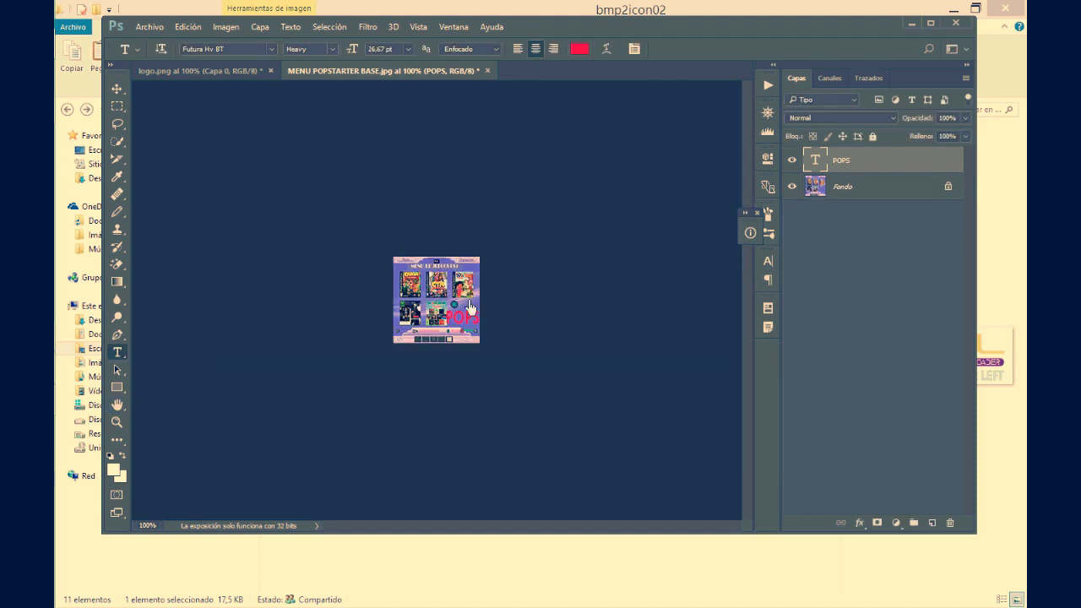
# Step: Save the menu image as pops in BMP format in the bmp2icon02 folder, with Windows file format and 24-bit depth
pyautogui.click(152, 29)
pyautogui.click(165, 176)
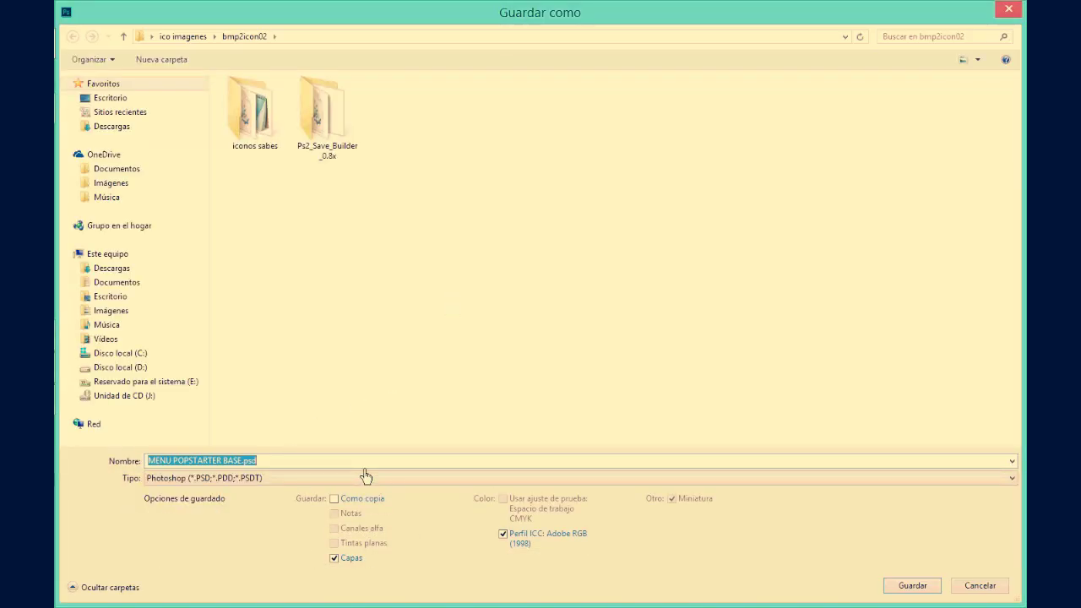
pyautogui.click(958, 482)
pyautogui.click(288, 273)
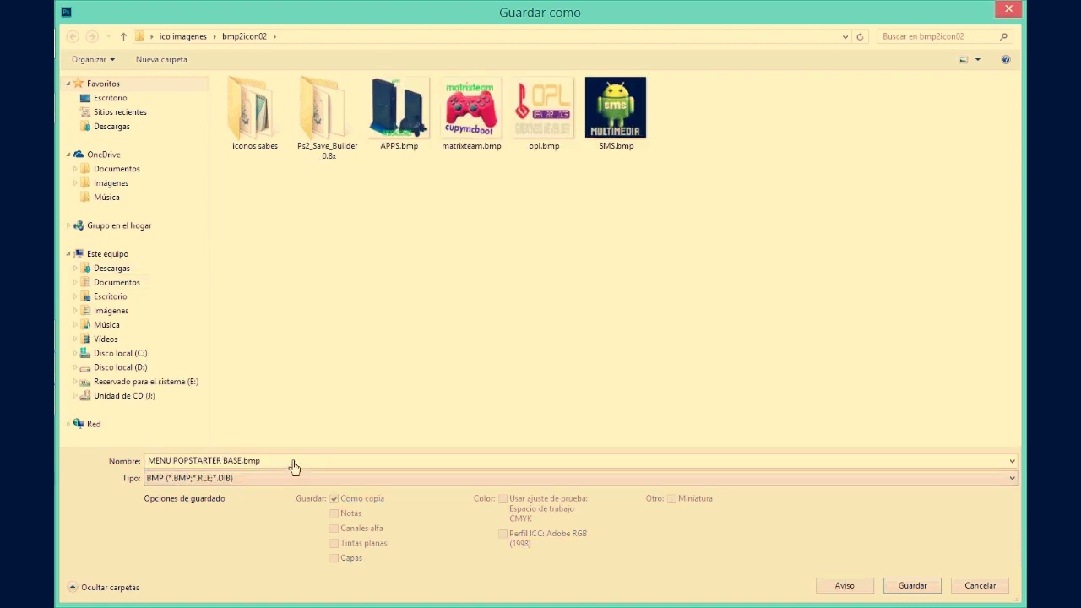
pyautogui.tripleClick(276, 467)
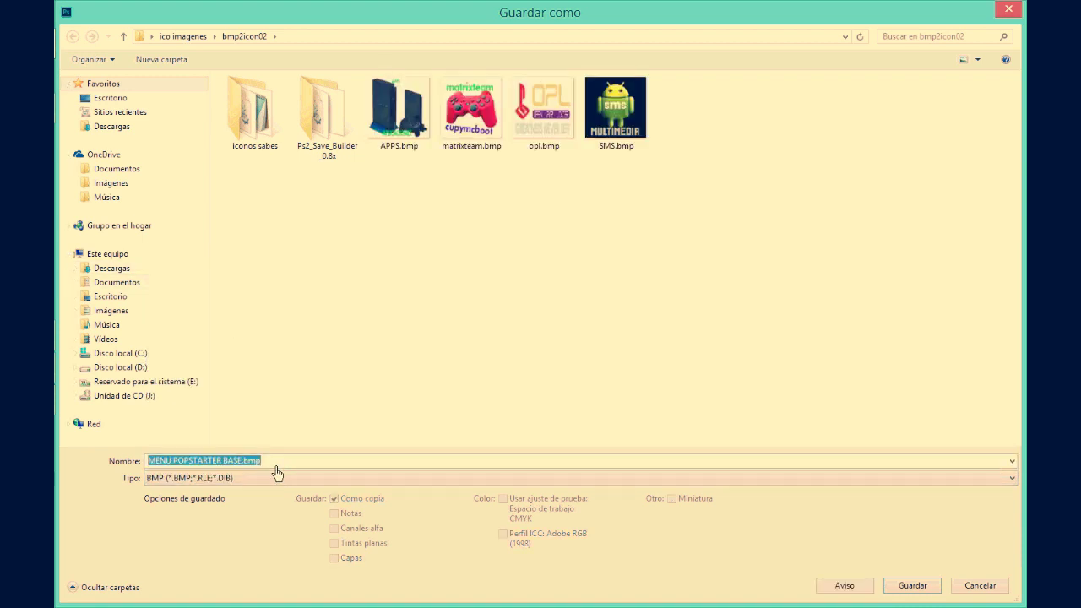
pyautogui.write('POPS')
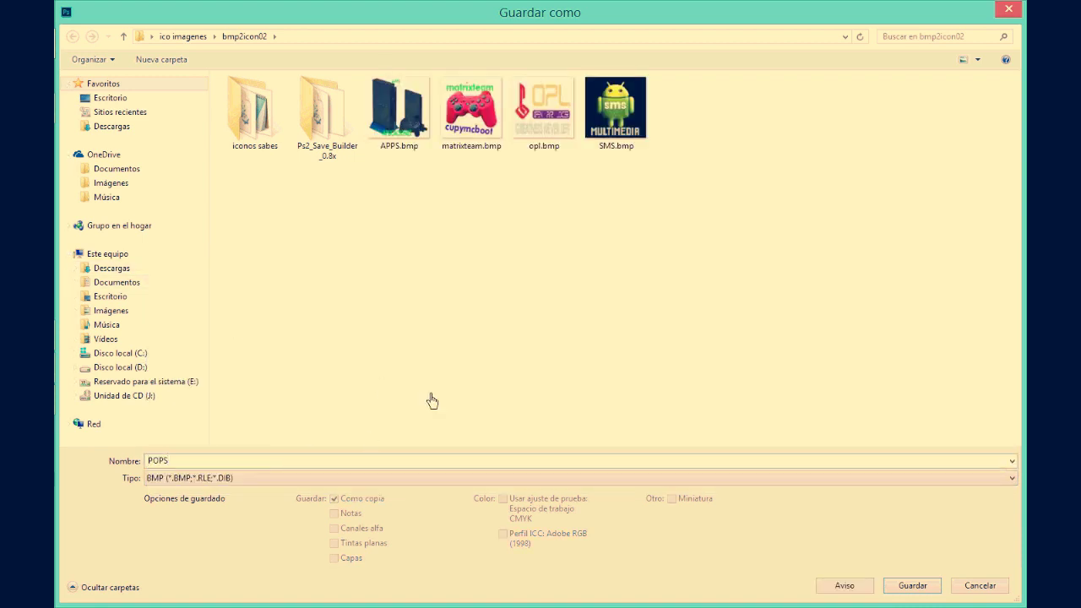
pyautogui.press('BackSpace')
pyautogui.press('BackSpace')
pyautogui.press('BackSpace')
pyautogui.write('pops')
pyautogui.click(908, 588)
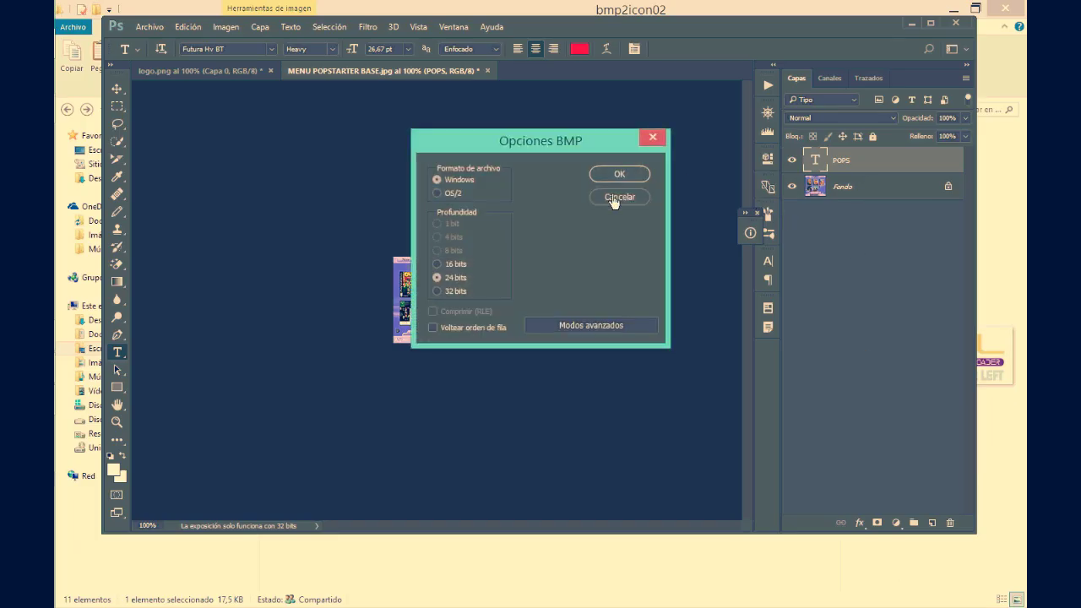
pyautogui.click(623, 177)
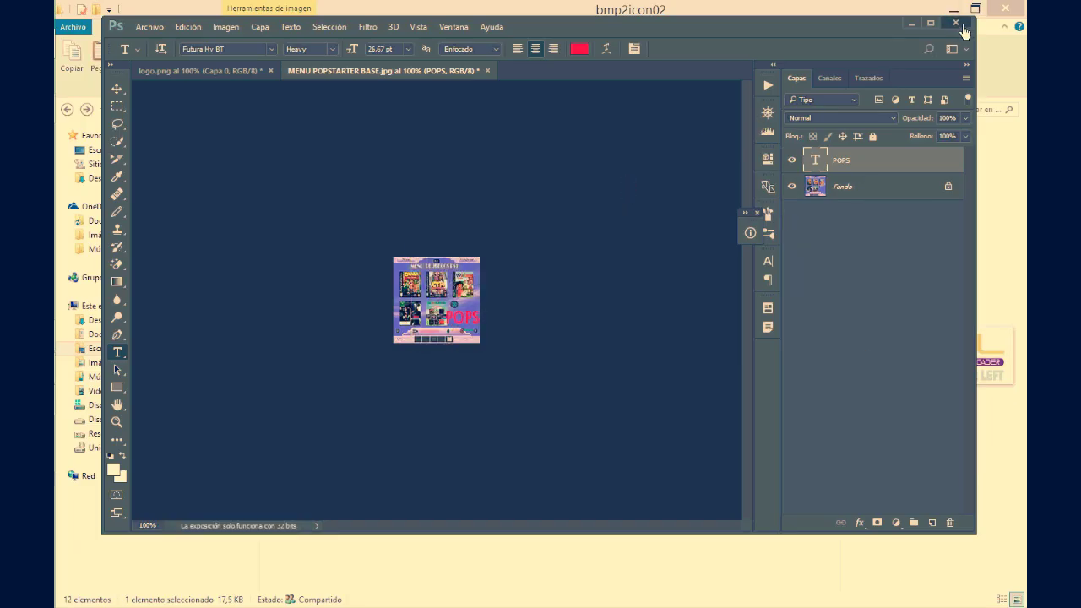
# Step: Close Photoshop together with the two open images
pyautogui.click(956, 23)
pyautogui.click(546, 235)
pyautogui.click(541, 229)
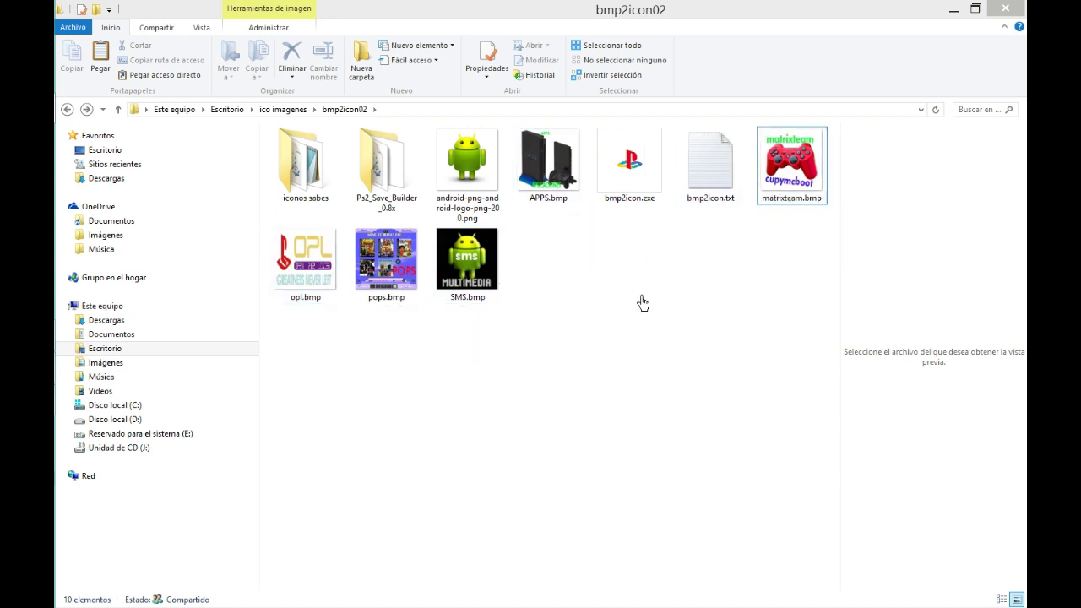
# Step: Check the contents of the Ps2_Save_Builder_0.8x folder and return to the bmp2icon02 folder
pyautogui.click(405, 204)
pyautogui.doubleClick(404, 204)
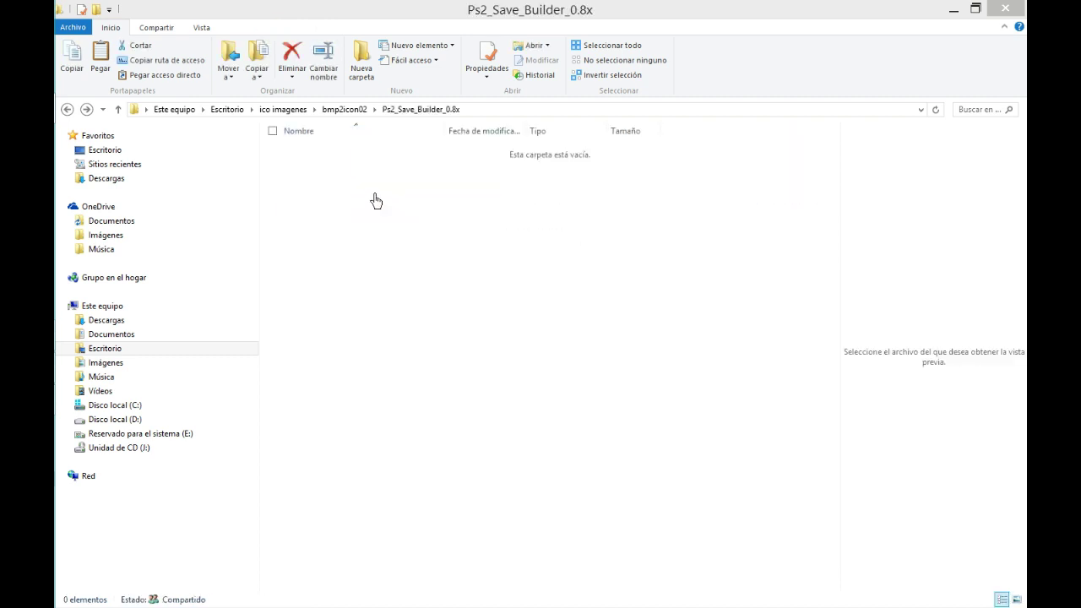
pyautogui.click(67, 109)
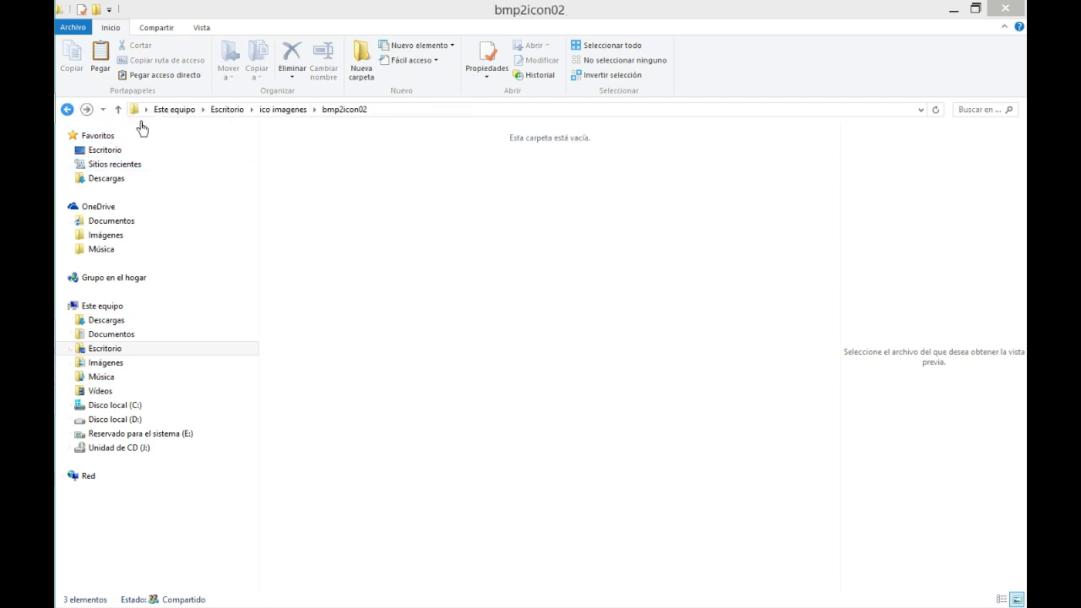
# Step: Launch bmp2icon.exe from the bmp2icon02 folder and allow it to run despite the unknown publisher
pyautogui.click(648, 194)
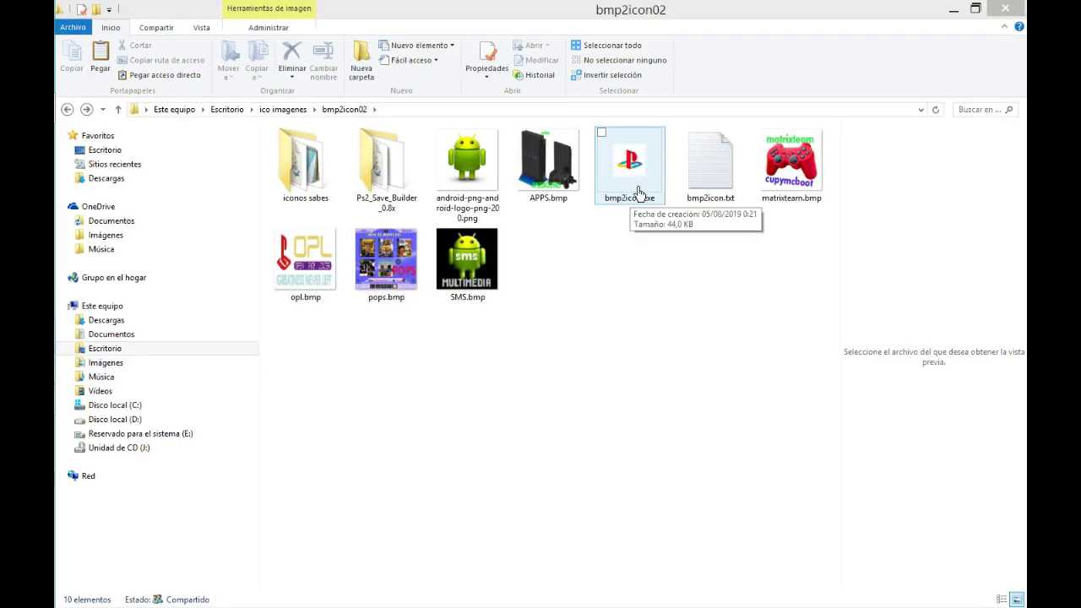
pyautogui.doubleClick(643, 185)
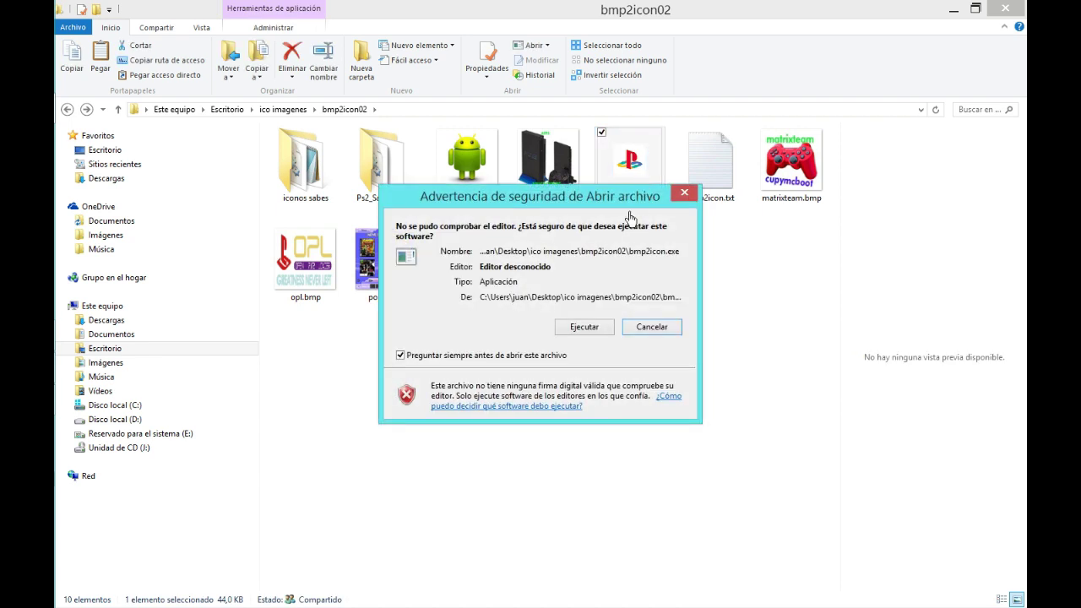
pyautogui.click(594, 331)
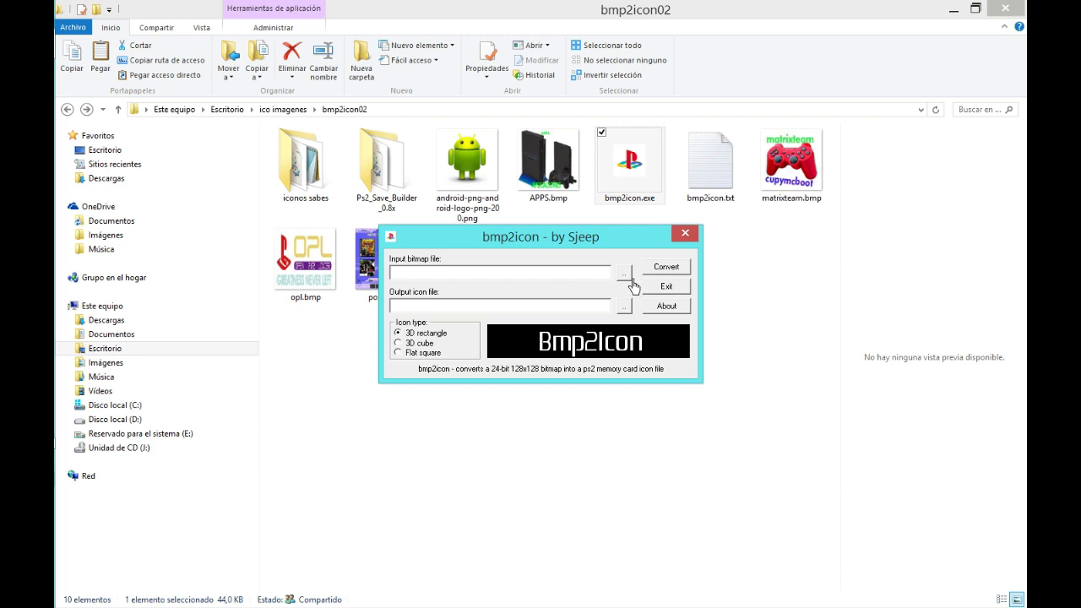
# Step: Load opl.bmp from the bmp2icon02 folder as the input bitmap
pyautogui.click(626, 274)
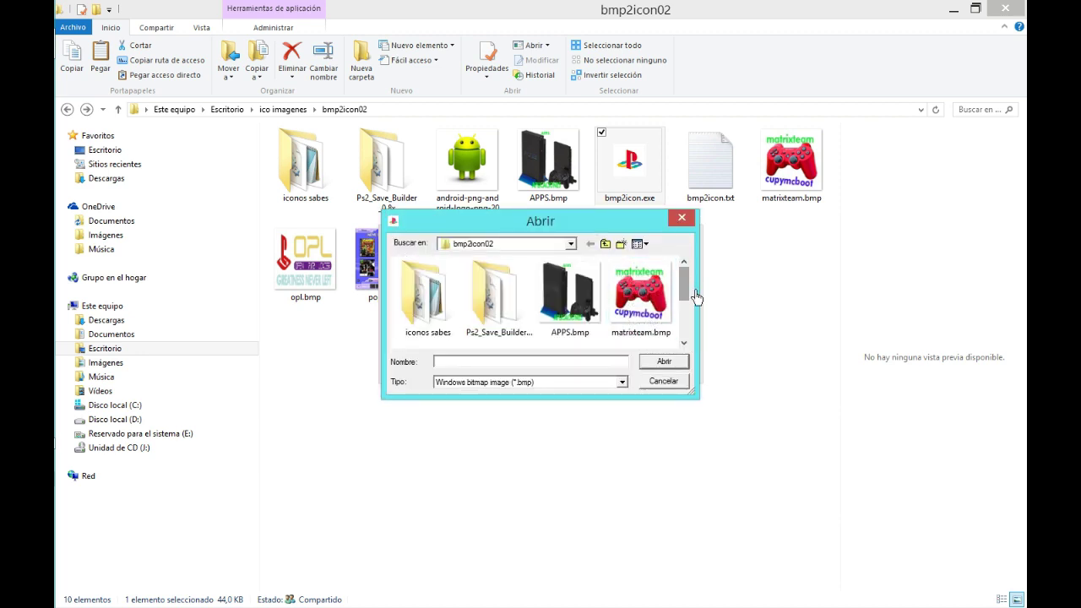
pyautogui.scroll(-2, 695, 298)
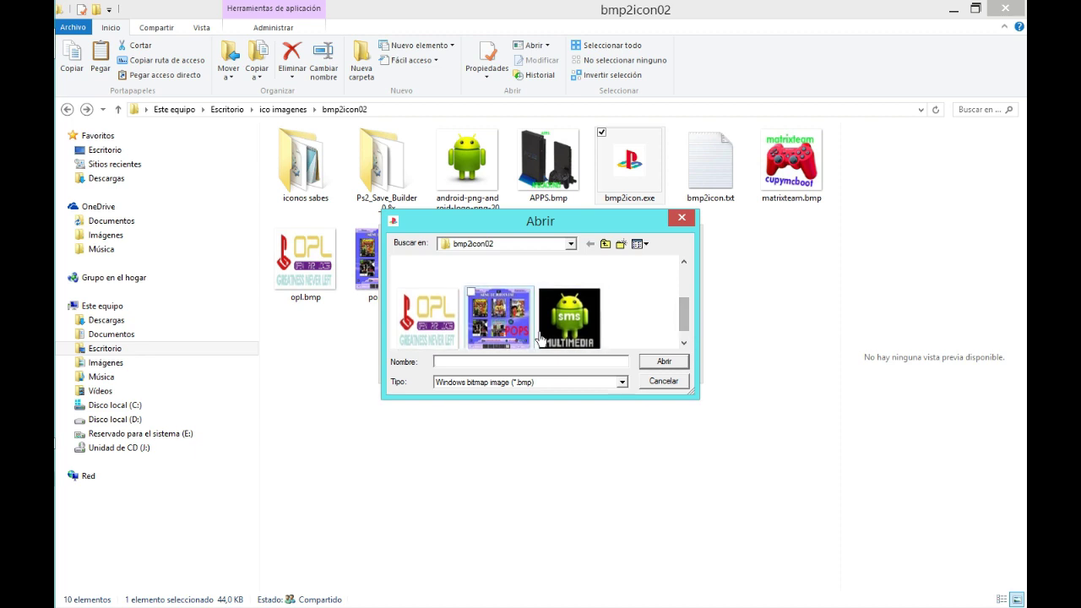
pyautogui.click(440, 338)
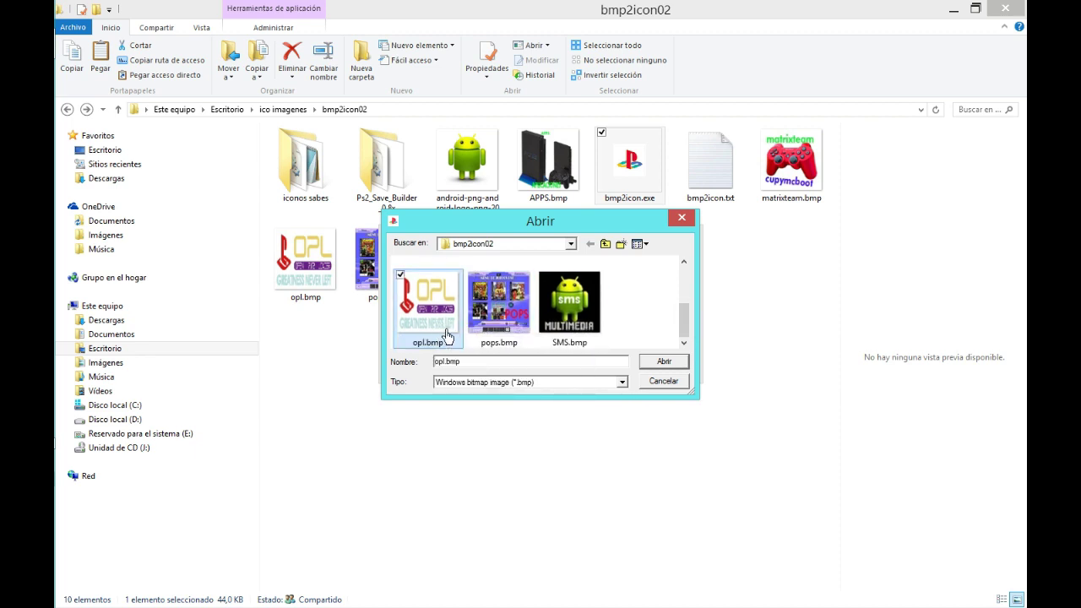
pyautogui.click(671, 365)
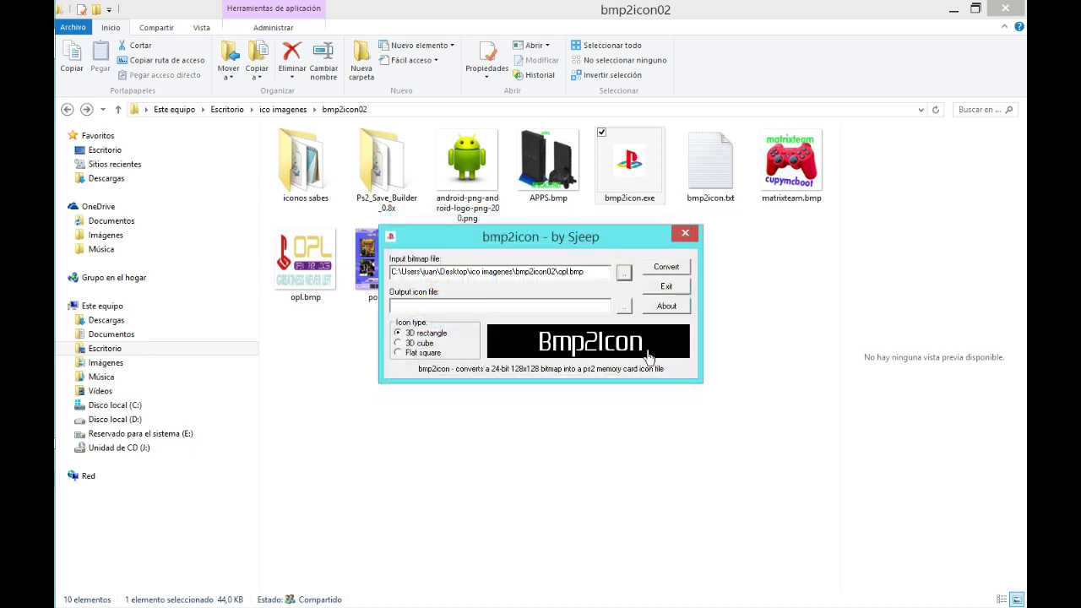
# Step: Set the output icon file to opl in the bmp2icon02 folder and convert the bitmap as a 3D cube
pyautogui.click(627, 307)
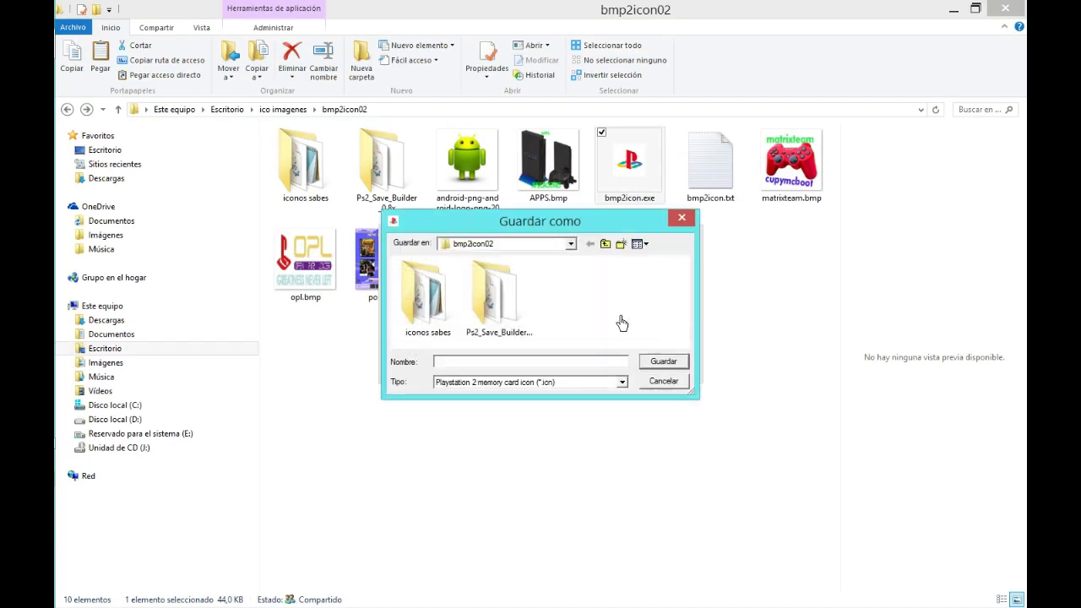
pyautogui.click(571, 244)
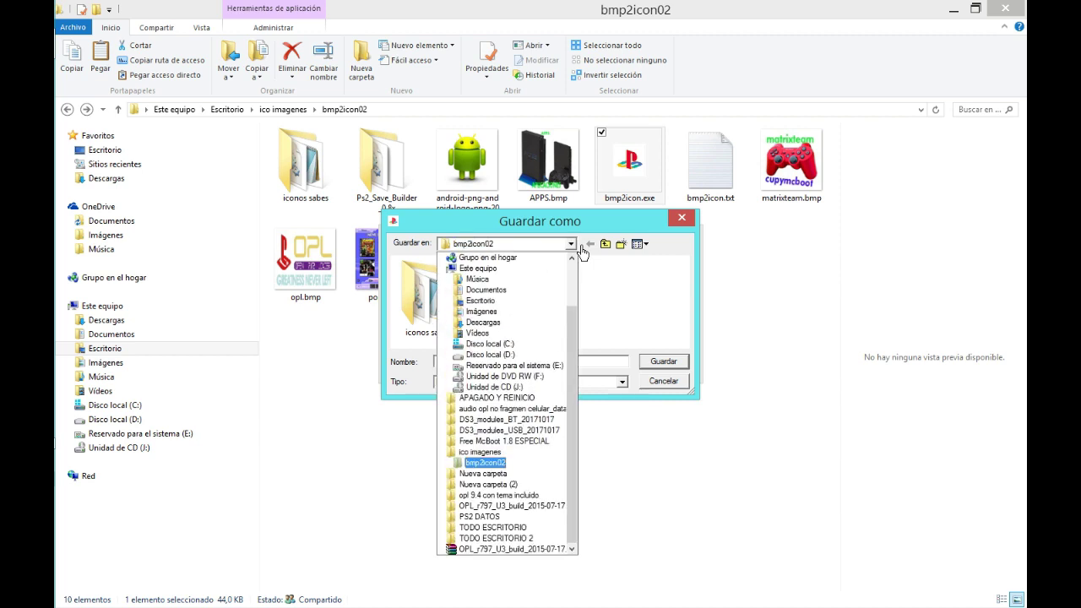
pyautogui.click(582, 251)
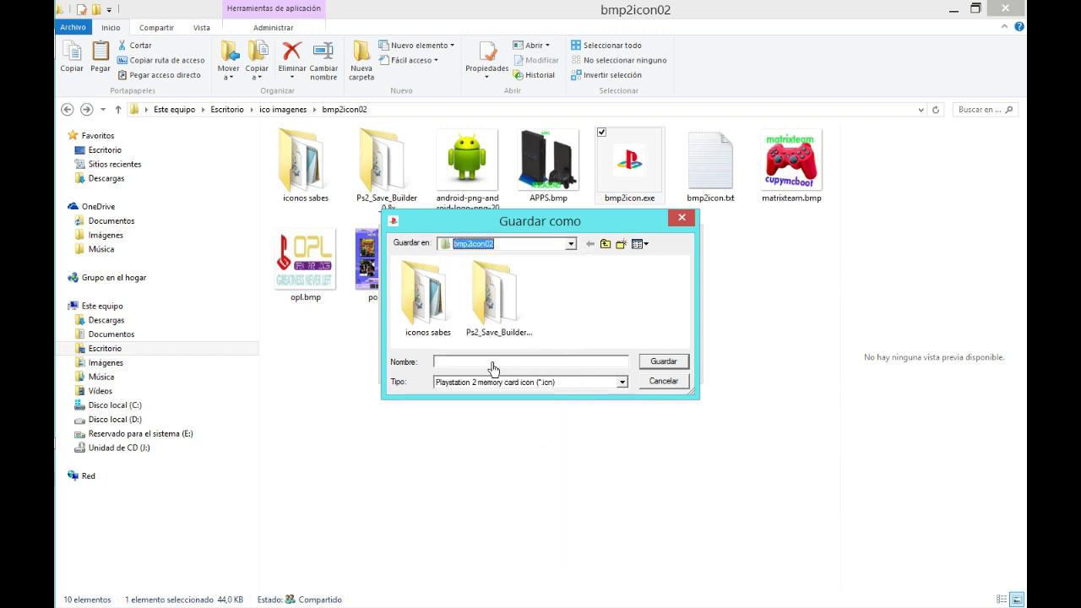
pyautogui.click(455, 369)
pyautogui.write('opl')
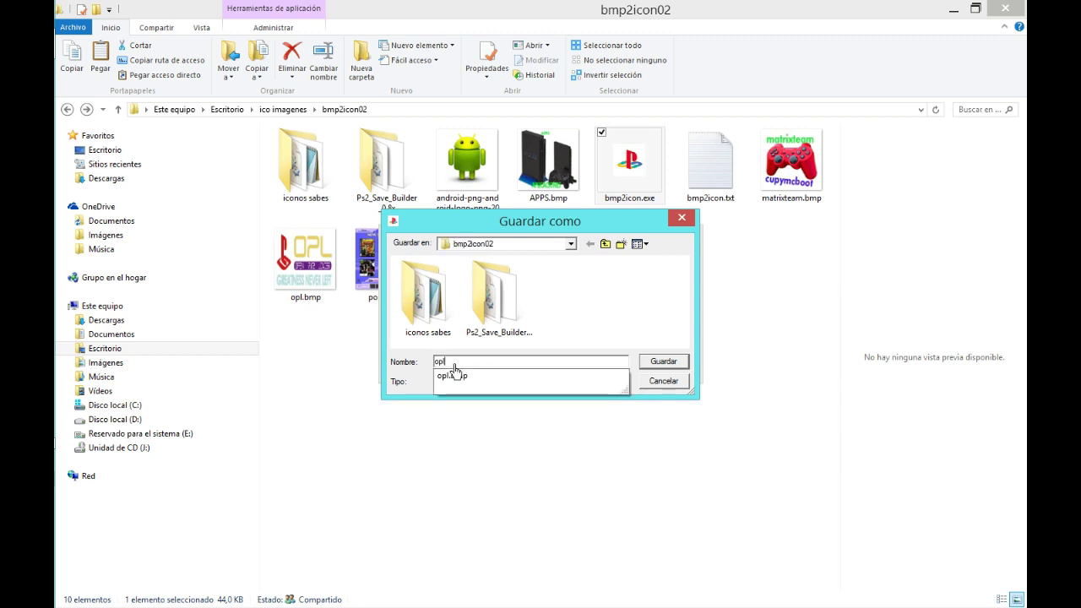
pyautogui.click(664, 363)
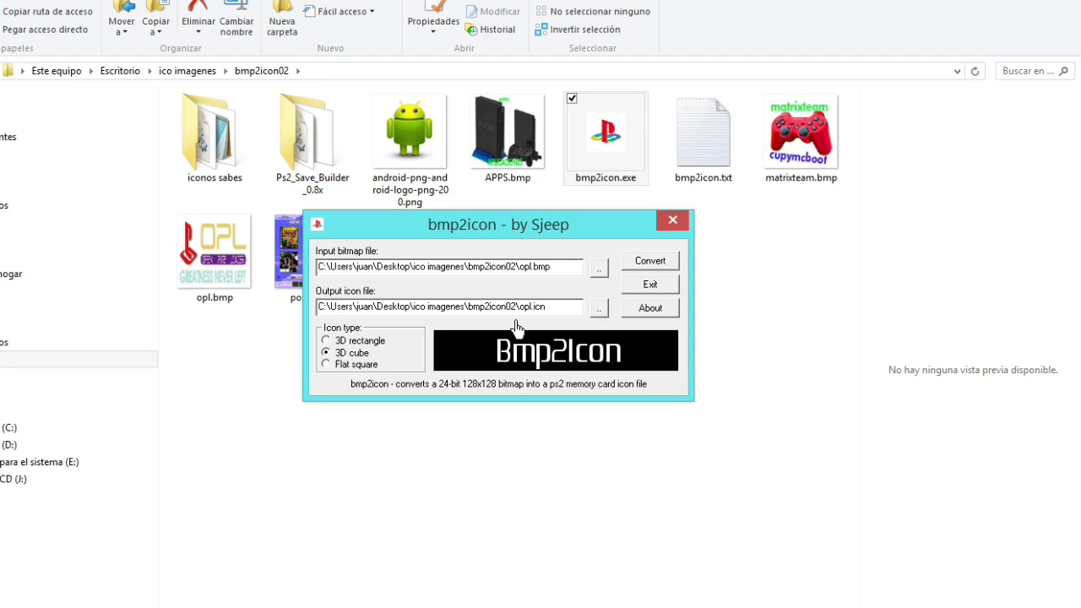
pyautogui.click(662, 267)
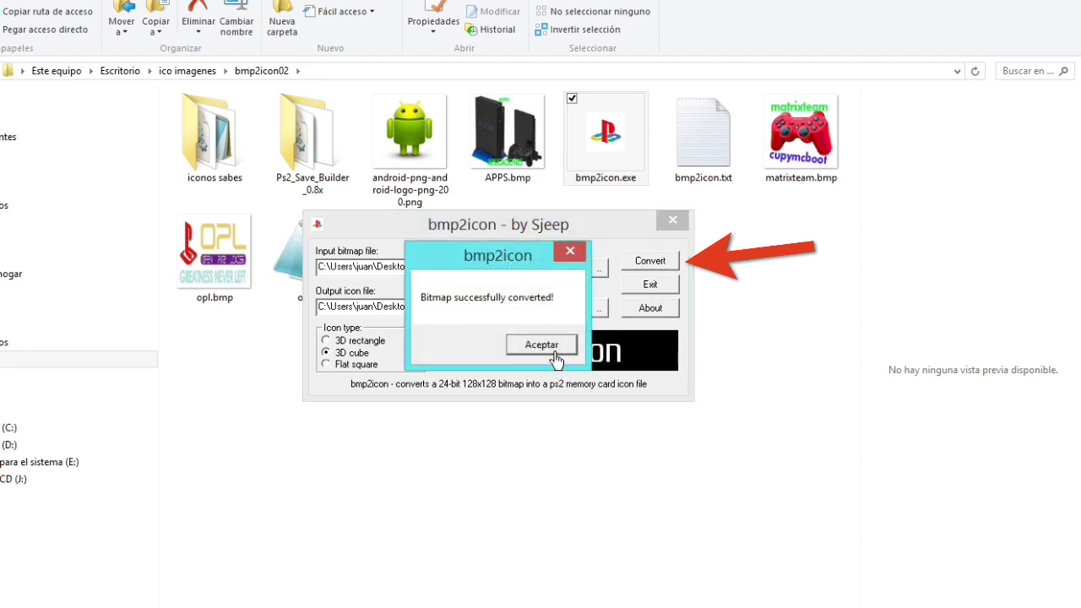
pyautogui.click(554, 353)
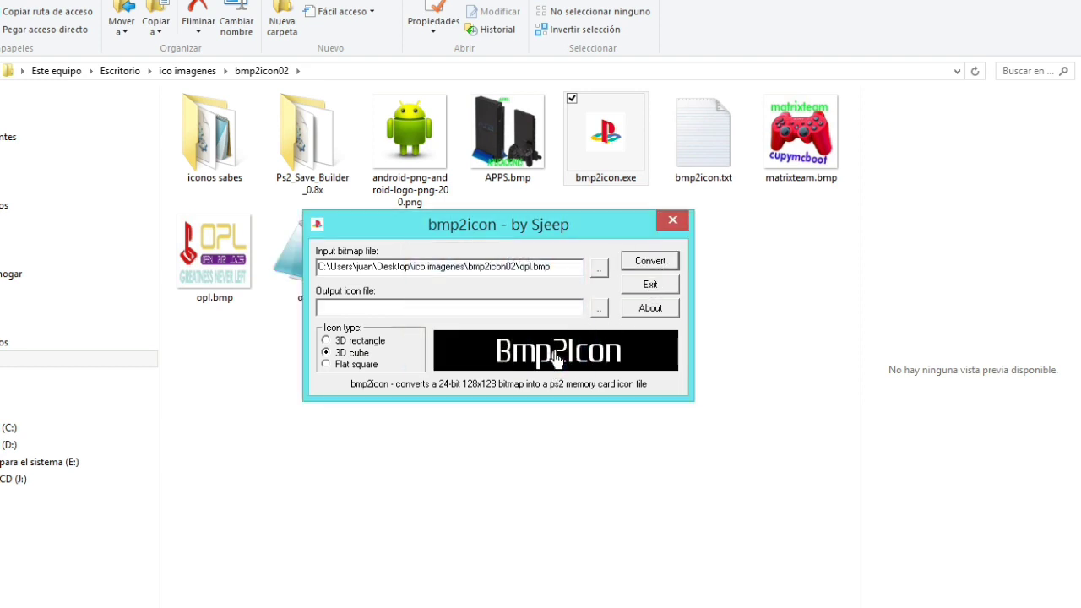
# Step: Choose APPS.bmp as the input bitmap and name the output icon file apps
pyautogui.click(605, 270)
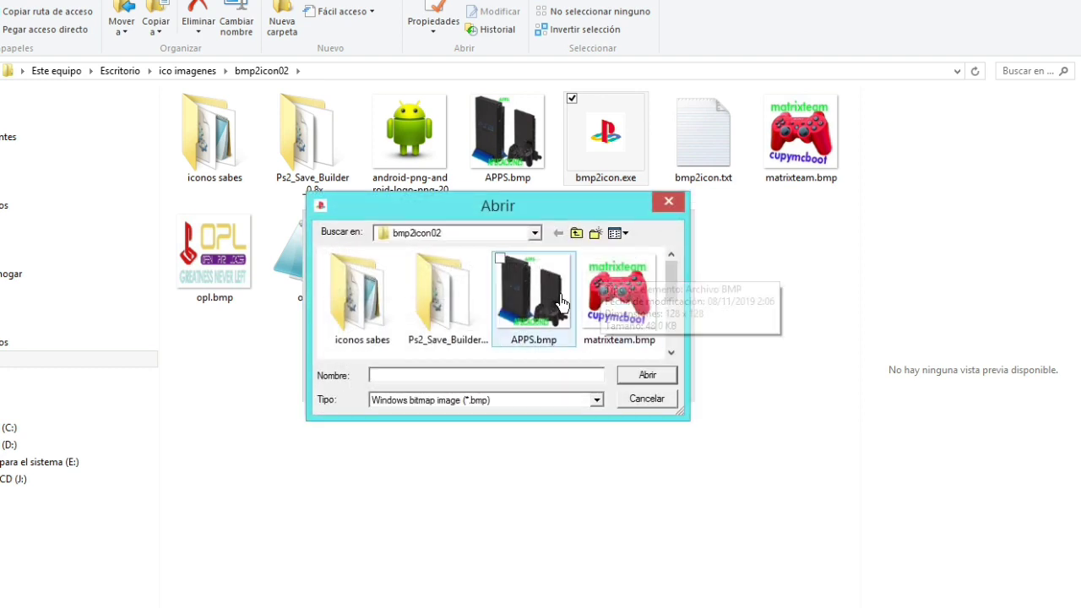
pyautogui.click(556, 302)
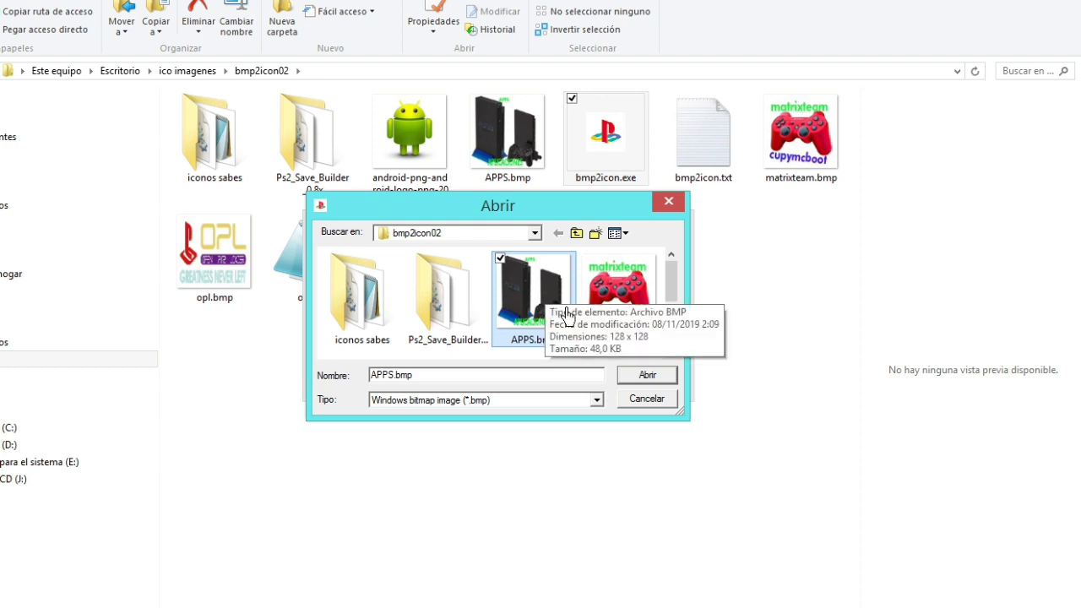
pyautogui.click(660, 382)
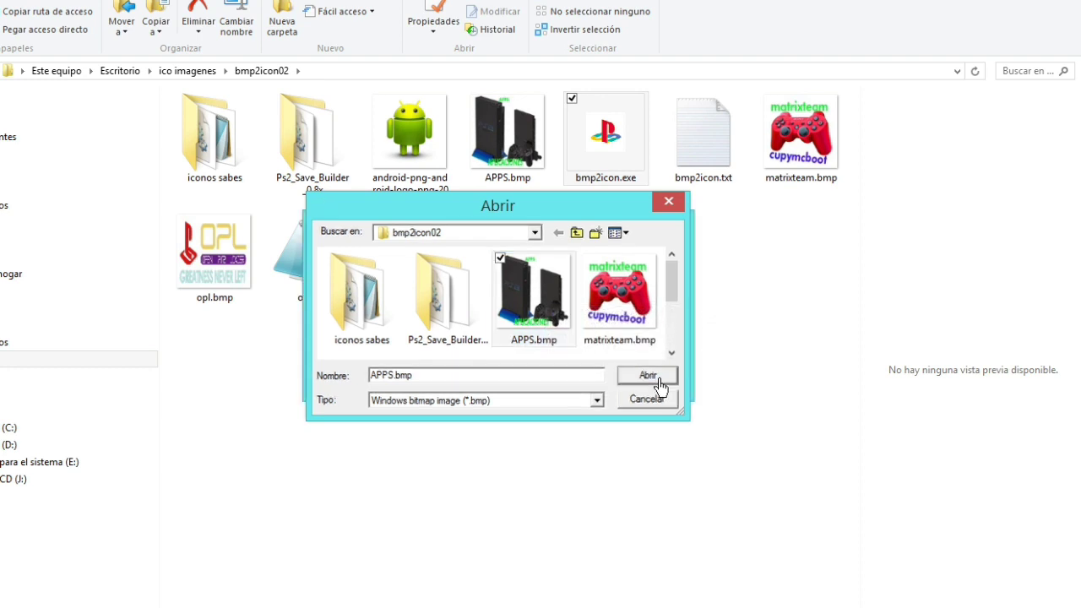
pyautogui.click(599, 310)
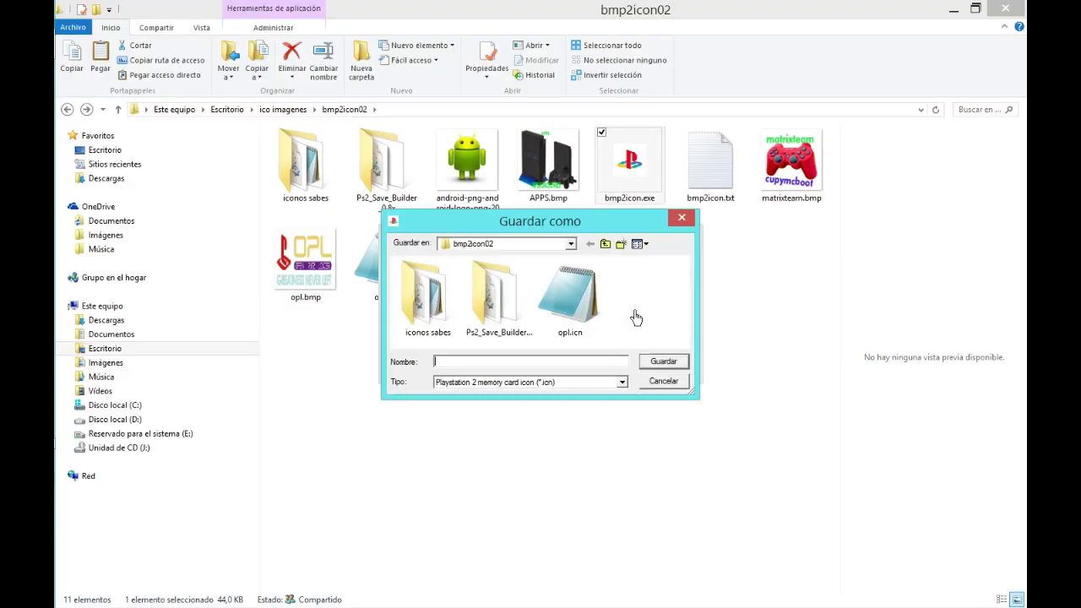
pyautogui.write('apps')
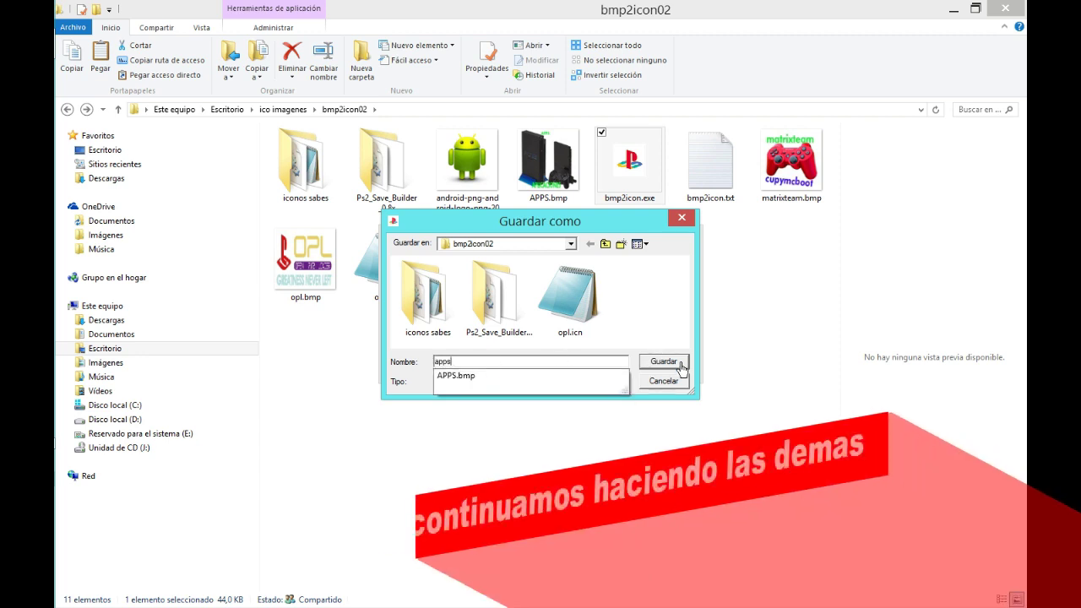
pyautogui.click(670, 369)
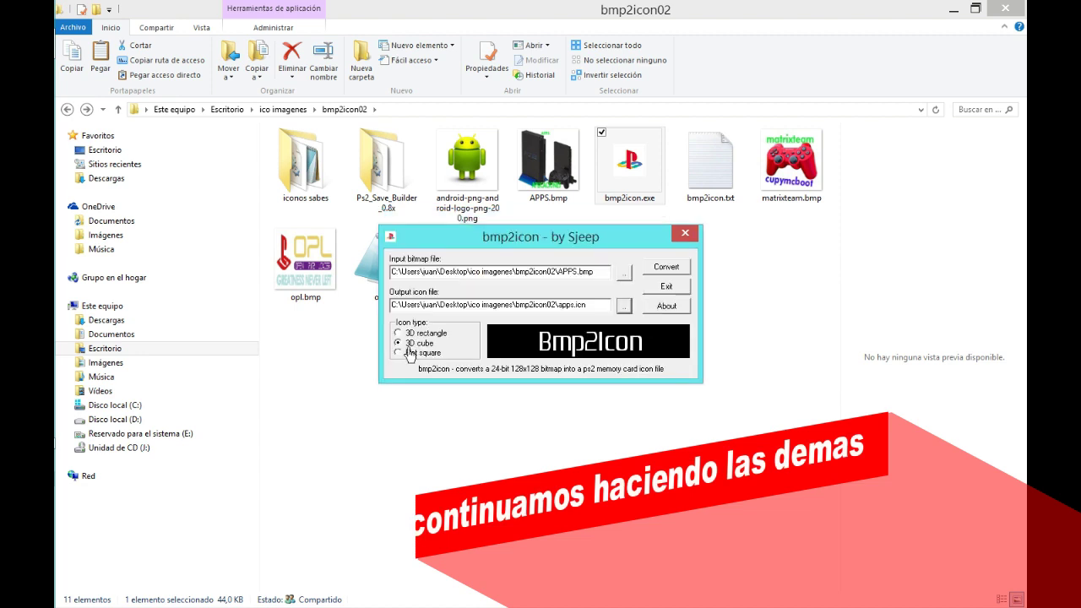
# Step: Convert the APPS bitmap using the Flat square icon type
pyautogui.click(406, 354)
pyautogui.click(664, 269)
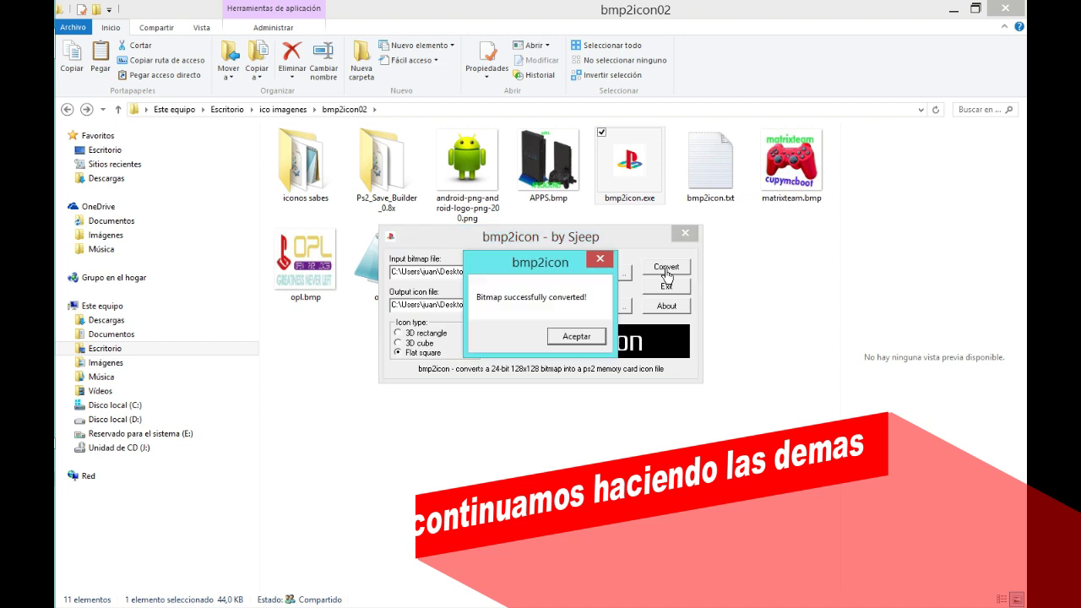
pyautogui.click(582, 338)
# Step: Convert matrixteam.bmp into a flat square icon file named manager in the bmp2icon02 folder
pyautogui.click(626, 272)
pyautogui.click(640, 299)
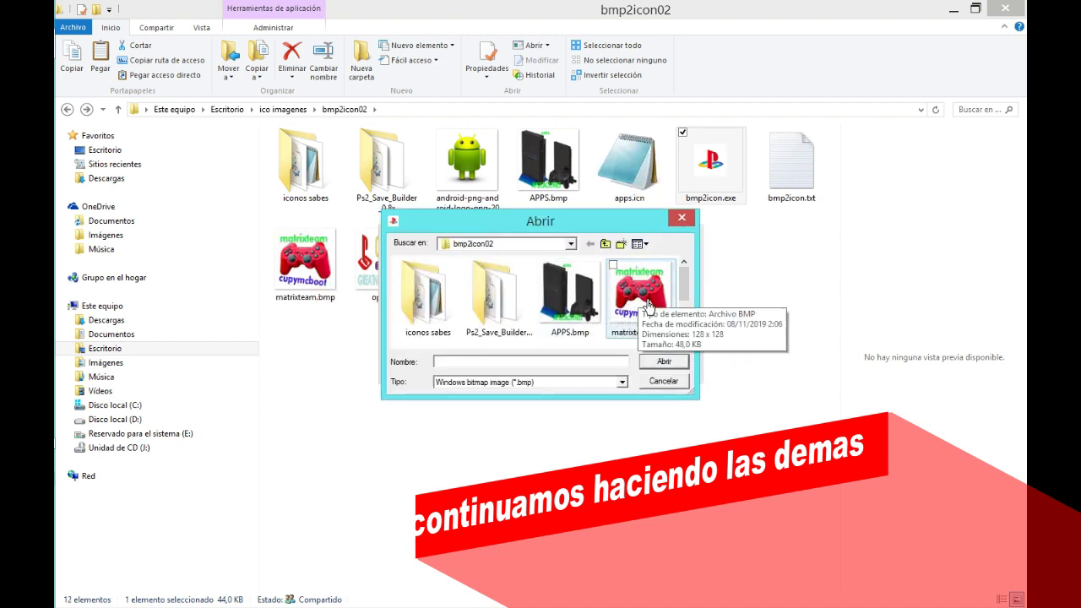
pyautogui.click(663, 361)
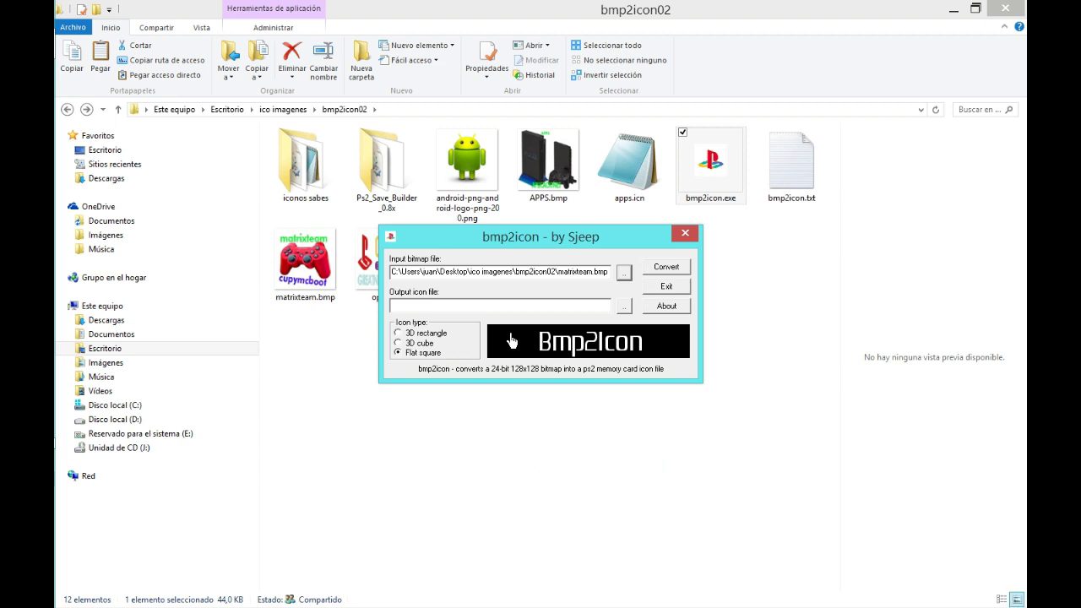
pyautogui.click(626, 306)
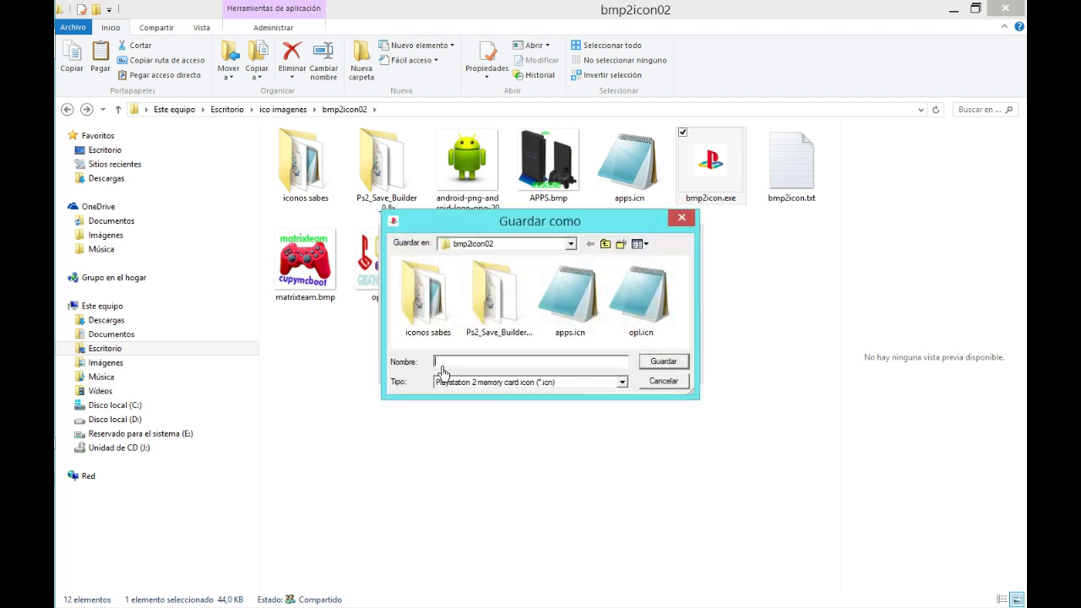
pyautogui.write('manager')
pyautogui.click(679, 365)
pyautogui.click(676, 267)
pyautogui.press('Return')
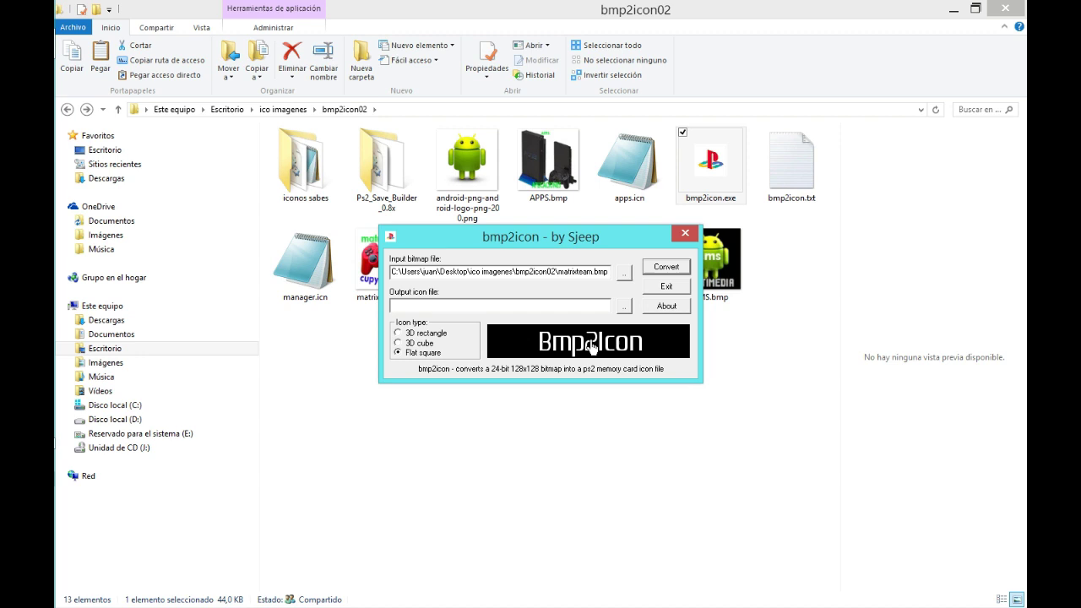
# Step: Convert pops.bmp into a flat square icon file named pops and exit bmp2icon
pyautogui.click(625, 273)
pyautogui.moveTo(684, 282); pyautogui.dragTo(684, 321)
pyautogui.click(499, 308)
pyautogui.click(676, 363)
pyautogui.click(624, 292)
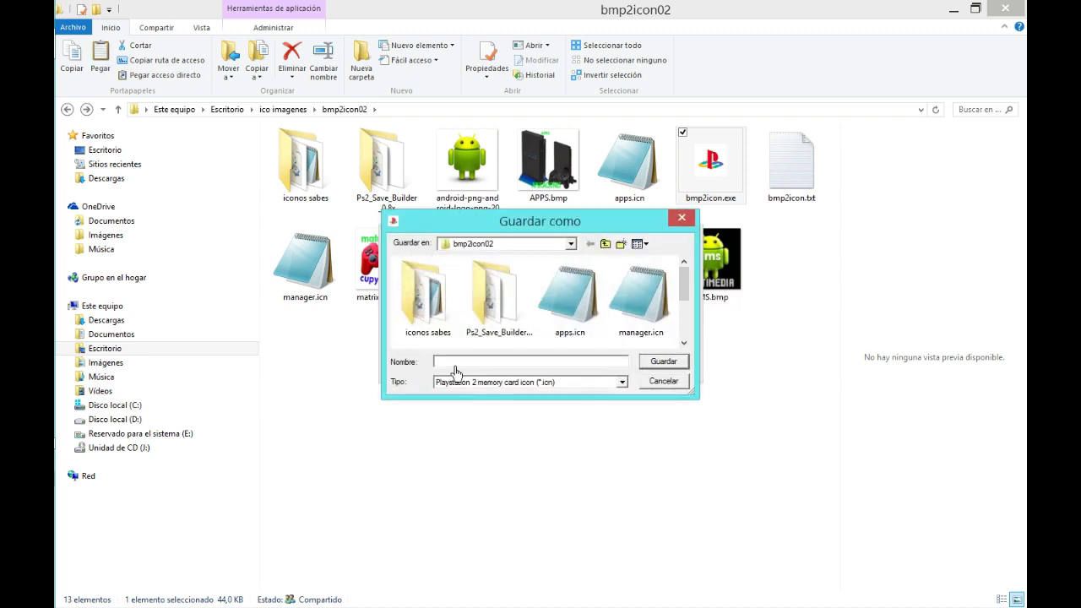
pyautogui.write('pops')
pyautogui.click(683, 364)
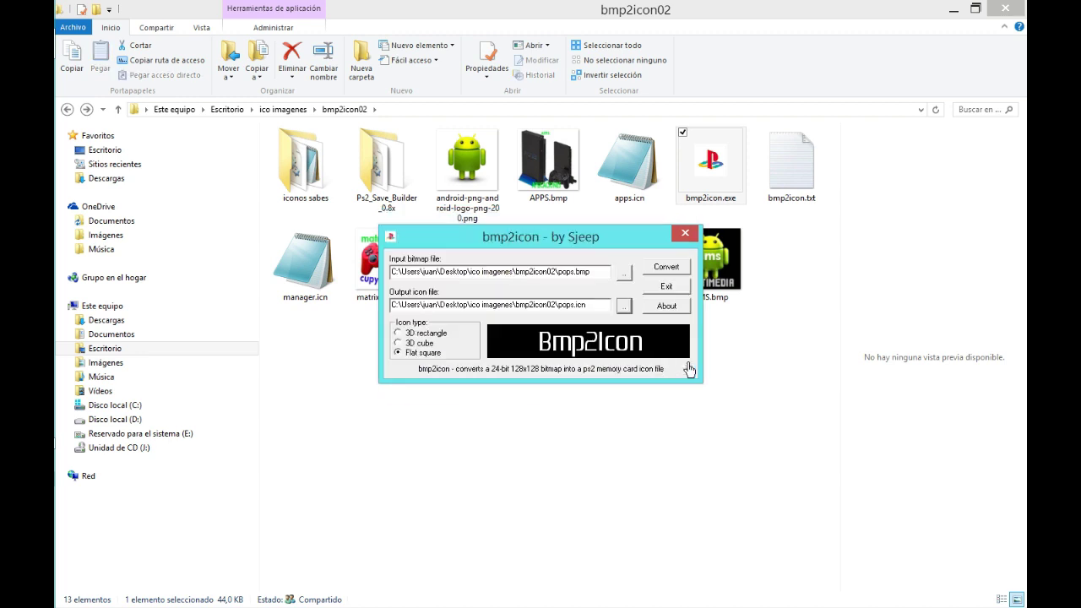
pyautogui.click(669, 269)
pyautogui.click(578, 338)
pyautogui.click(674, 293)
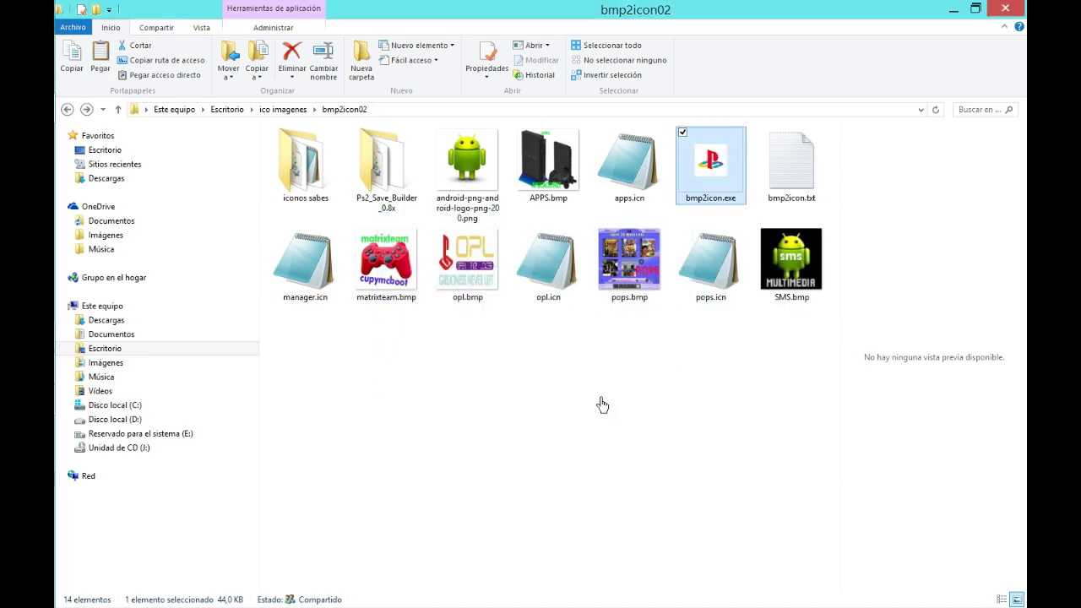
pyautogui.click(599, 404)
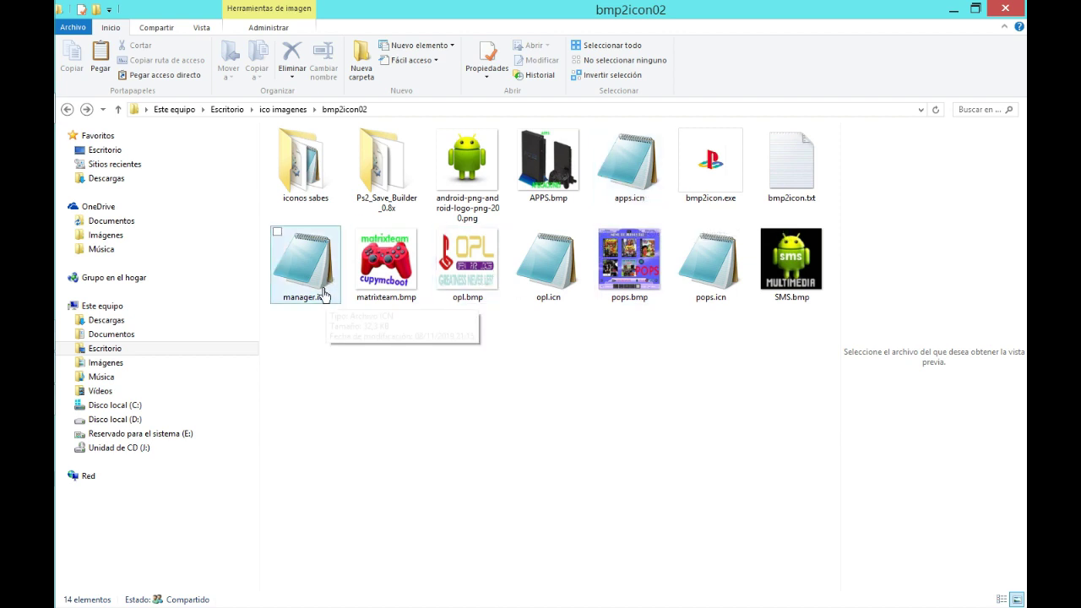
# Step: Launch ps2save-builder.exe from the Ps2_Save_Builder_0.8x folder and allow it to run despite the unknown publisher
pyautogui.doubleClick(404, 186)
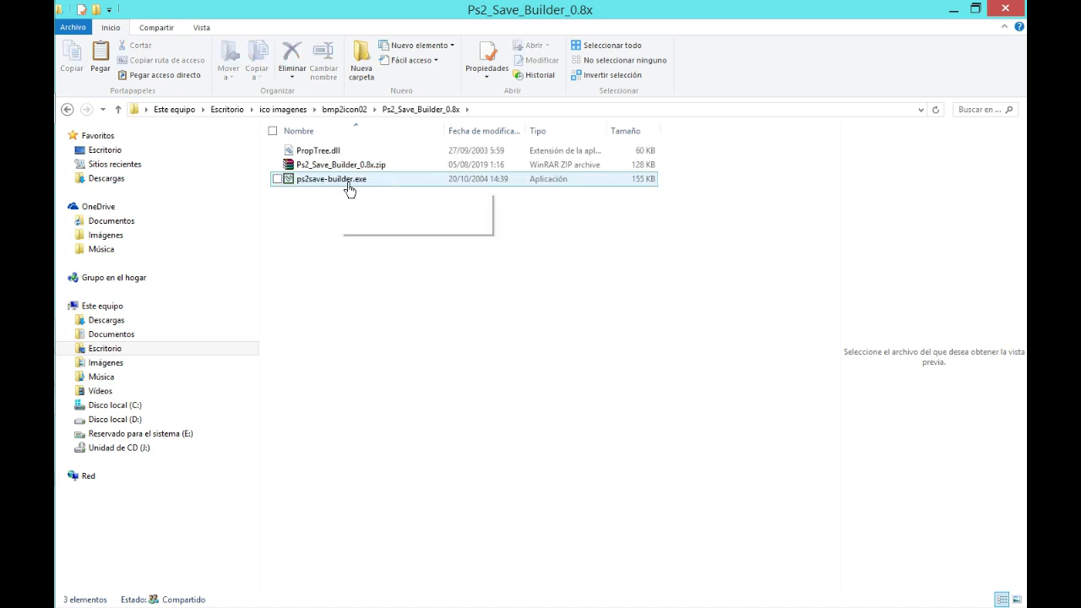
pyautogui.doubleClick(355, 180)
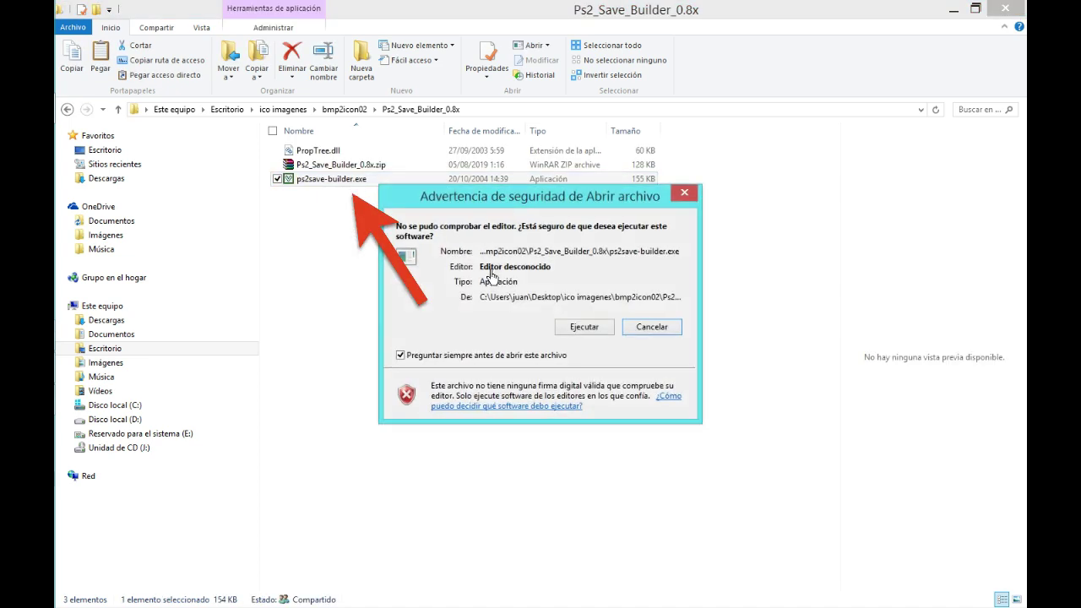
pyautogui.click(585, 327)
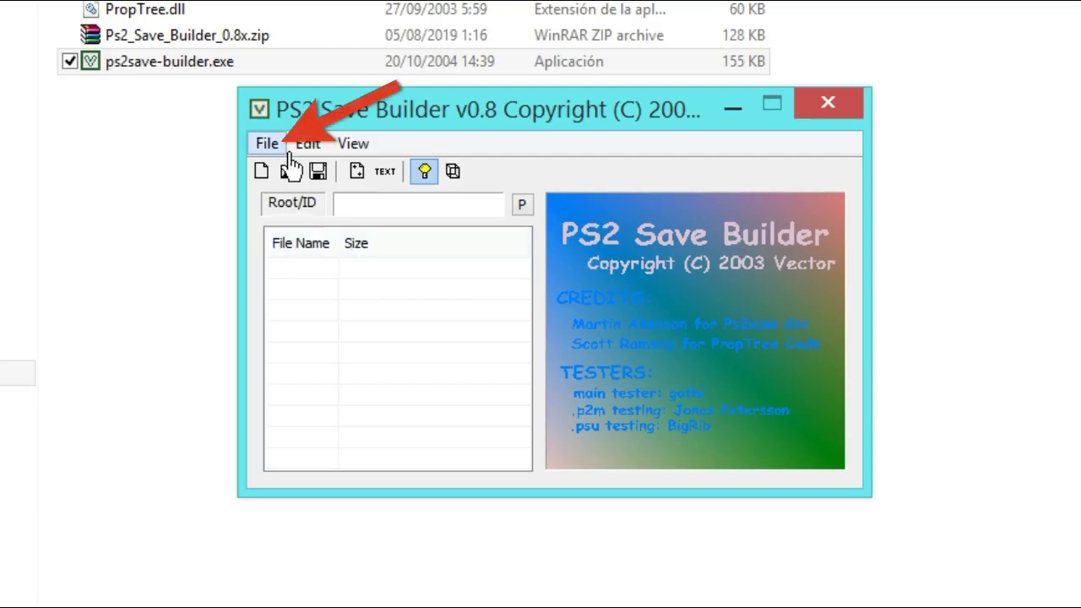
# Step: Create a new save in PS2 Save Builder and delete its default my.icn file
pyautogui.click(285, 149)
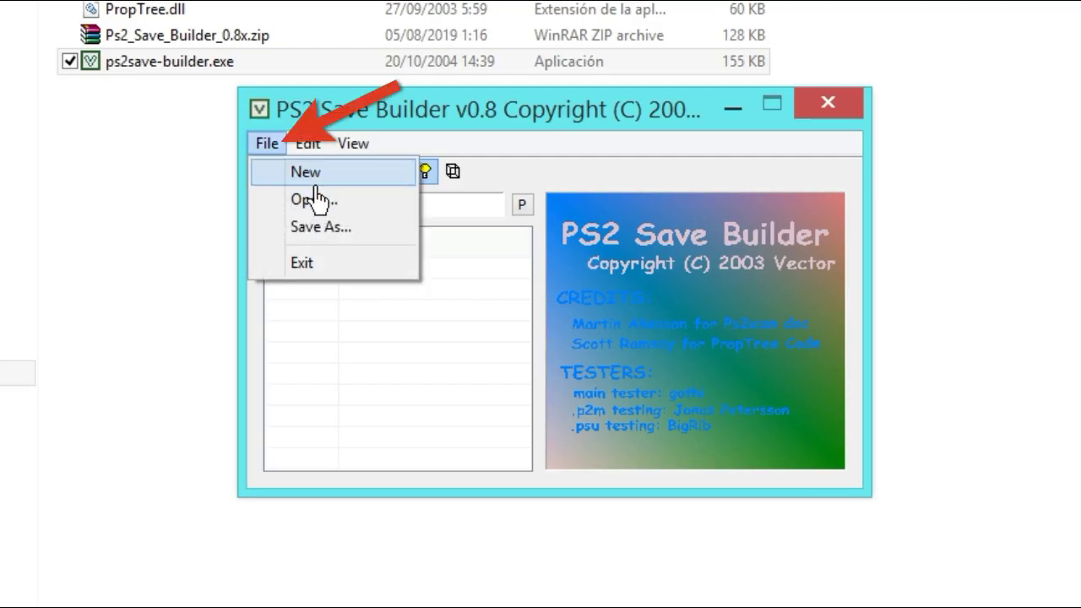
pyautogui.click(312, 178)
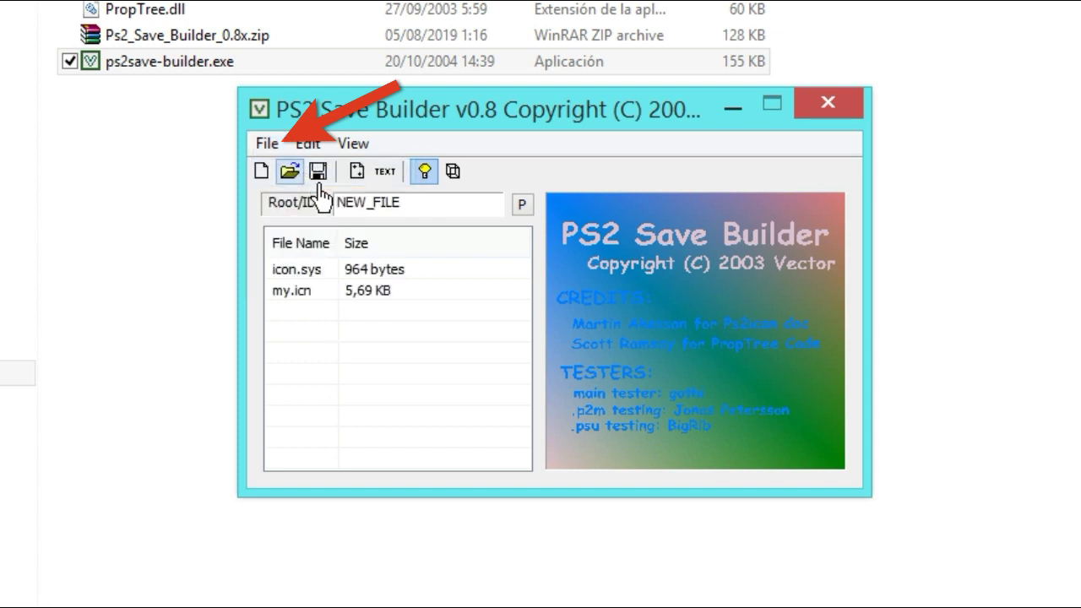
pyautogui.click(302, 292)
pyautogui.rightClick(302, 294)
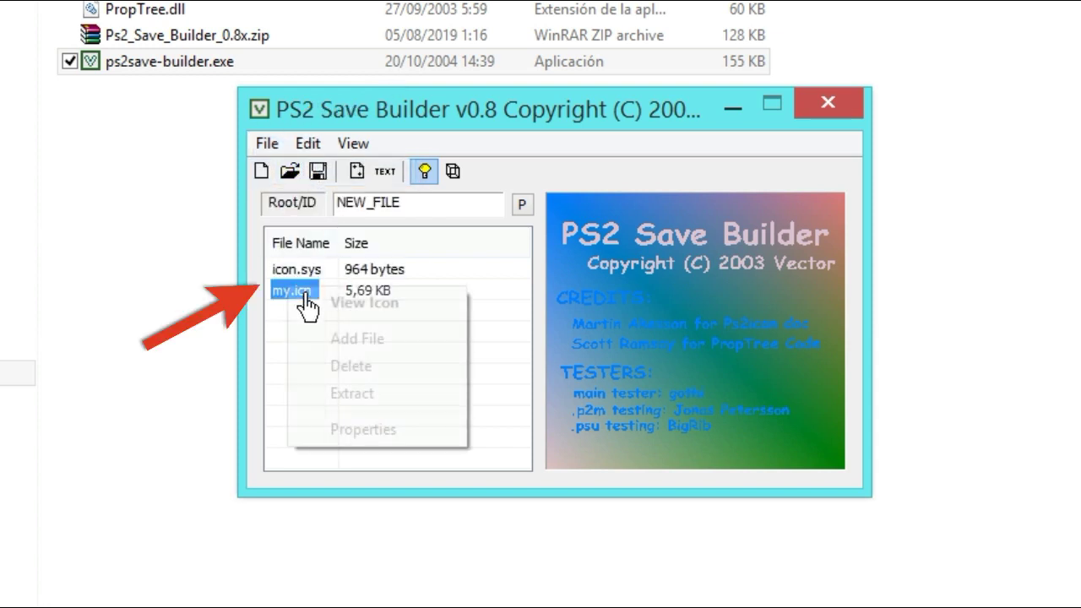
pyautogui.click(363, 376)
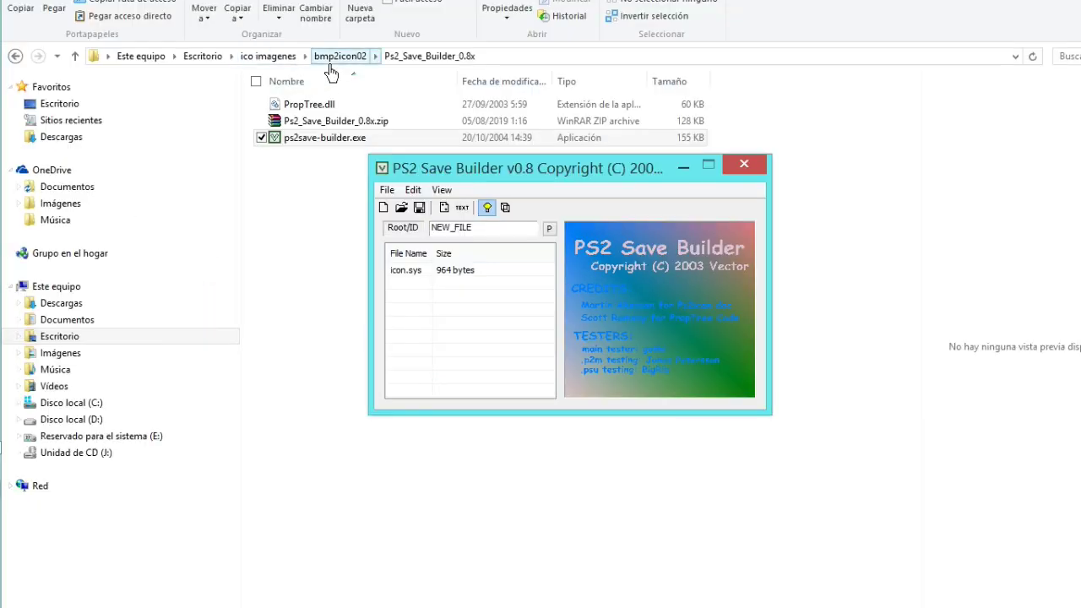
# Step: Return to the bmp2icon02 folder and restore its window to a smaller size beside PS2 Save Builder
pyautogui.click(330, 60)
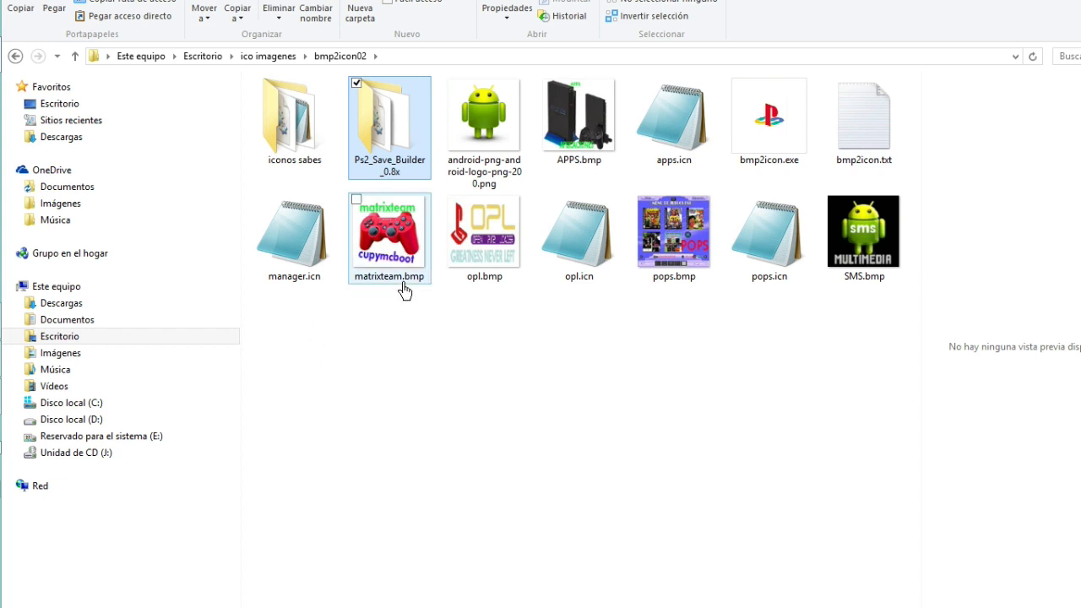
pyautogui.press('super+Down')
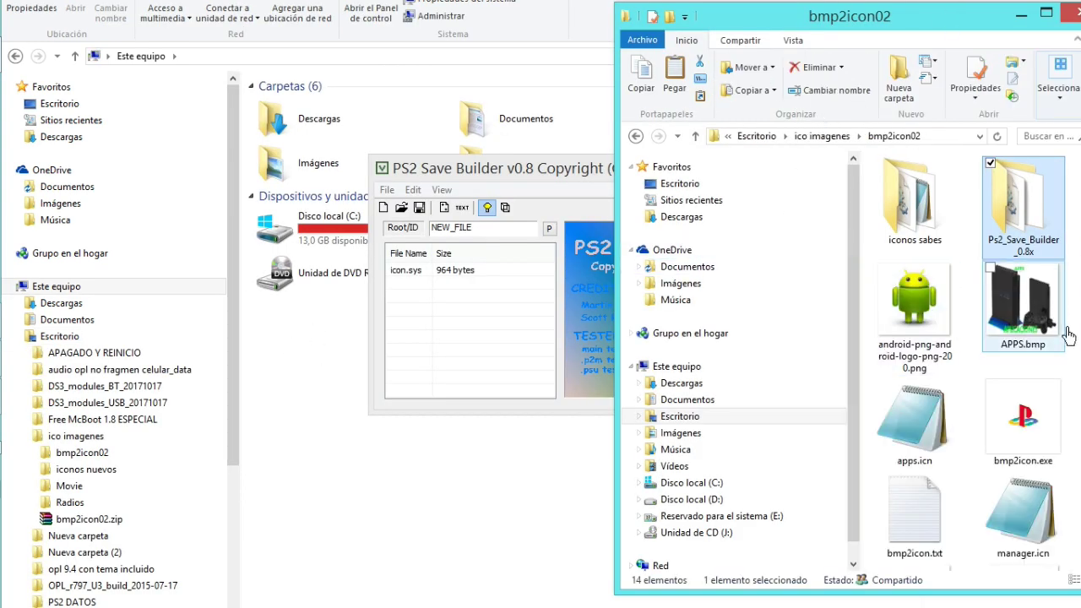
# Step: Add opl.icn from the bmp2icon02 folder to the file list of the new save
pyautogui.scroll(-3, 1006, 320)
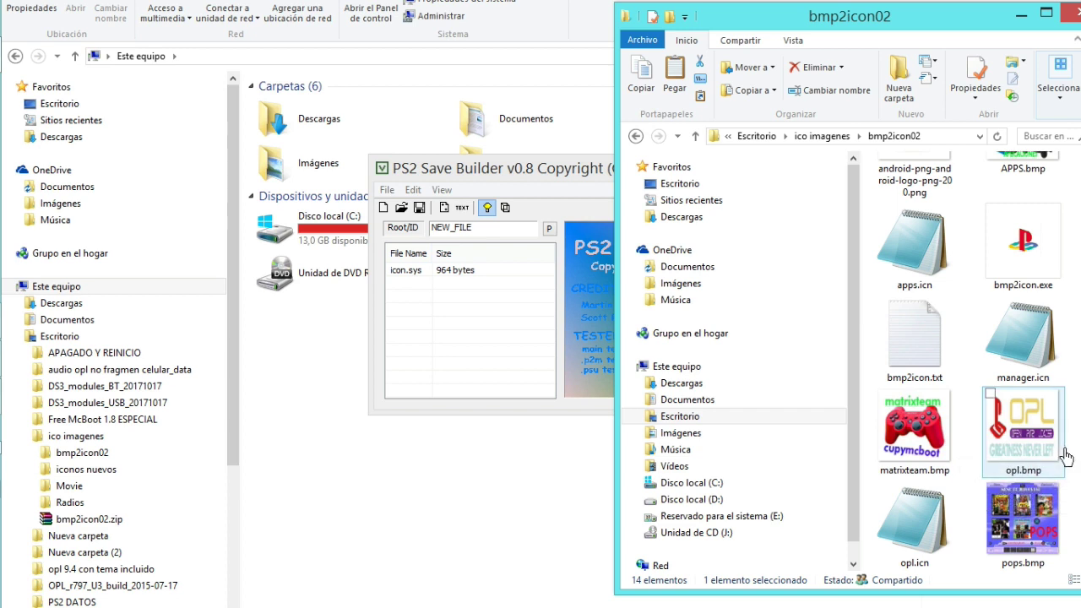
pyautogui.scroll(-1, 970, 360)
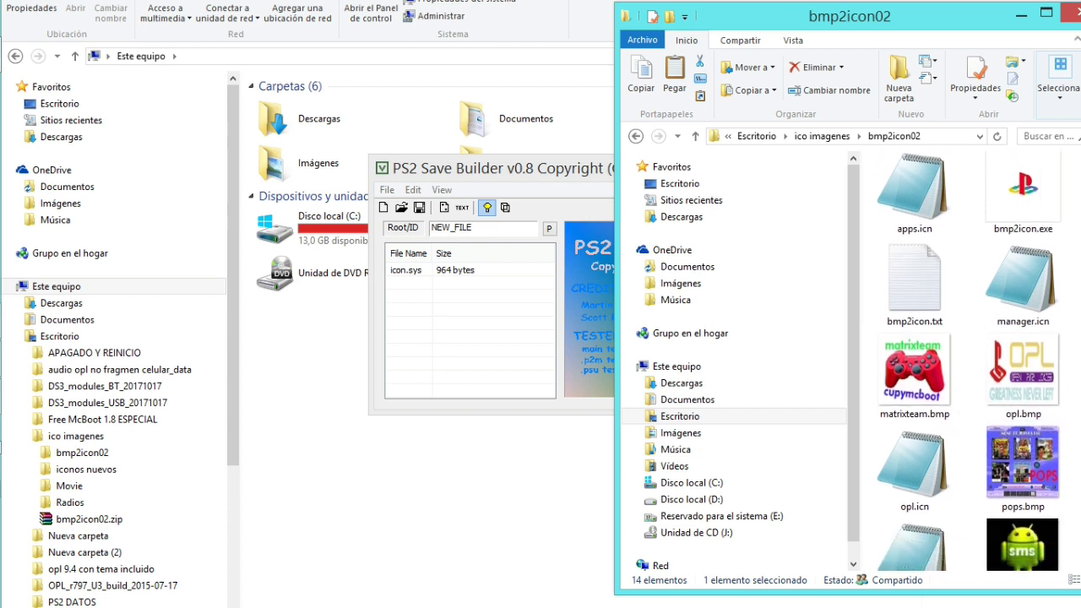
pyautogui.scroll(-1, 969, 360)
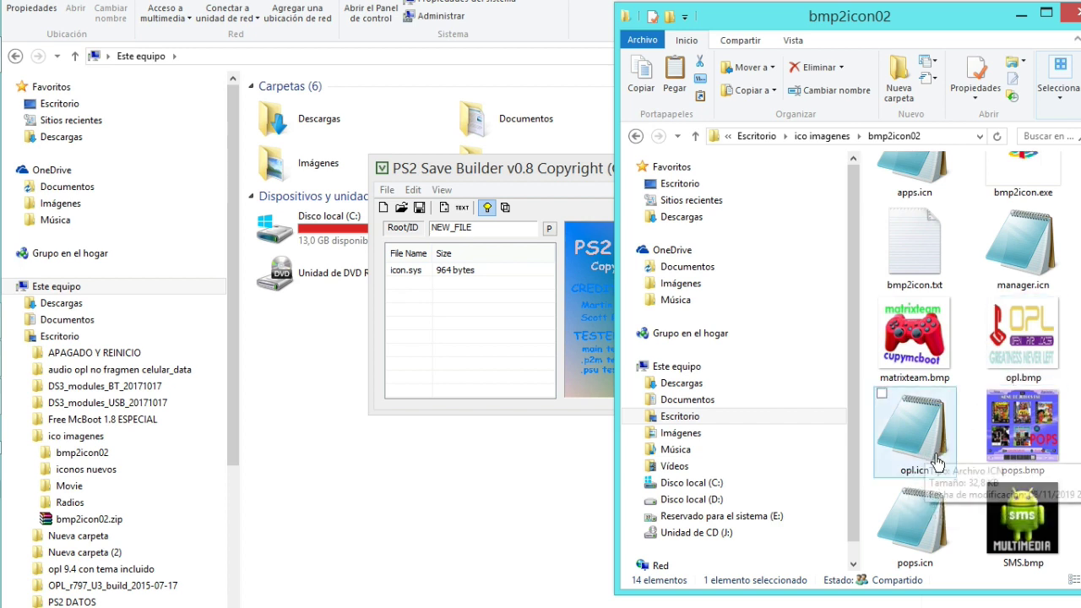
pyautogui.moveTo(939, 473); pyautogui.dragTo(445, 349)
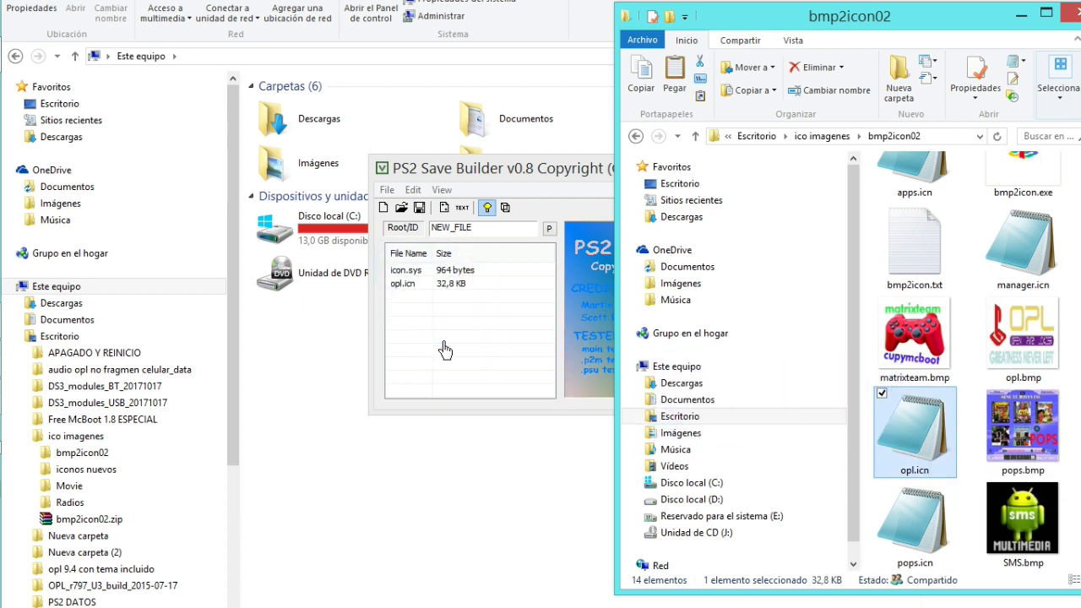
# Step: Edit icon.sys and set the save name to "open ps2 load" on Line 1 and "opl ps2" on Line 2
pyautogui.click(438, 274)
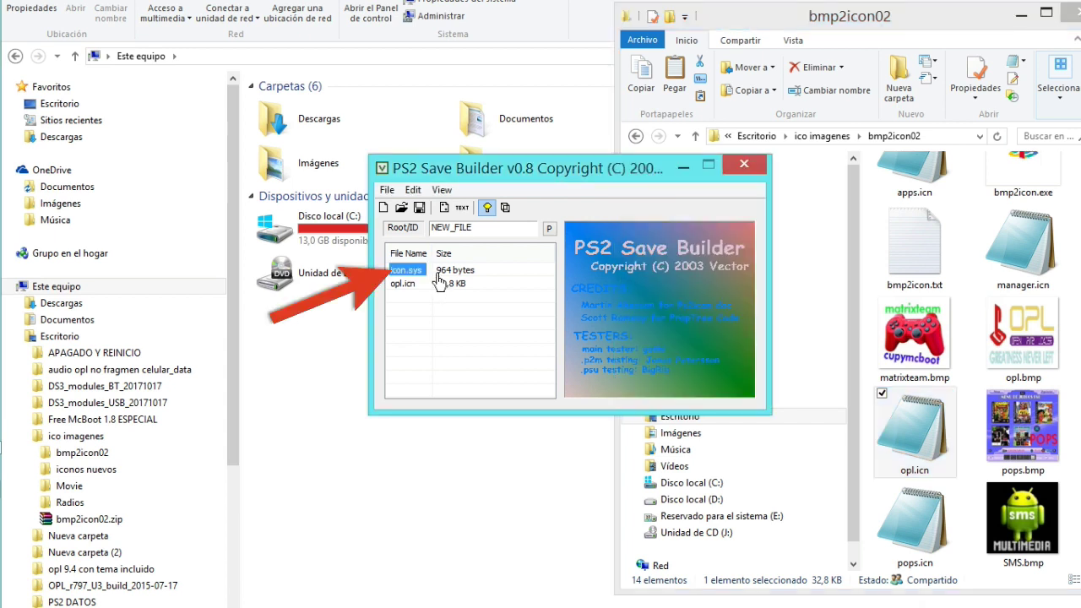
pyautogui.rightClick(439, 281)
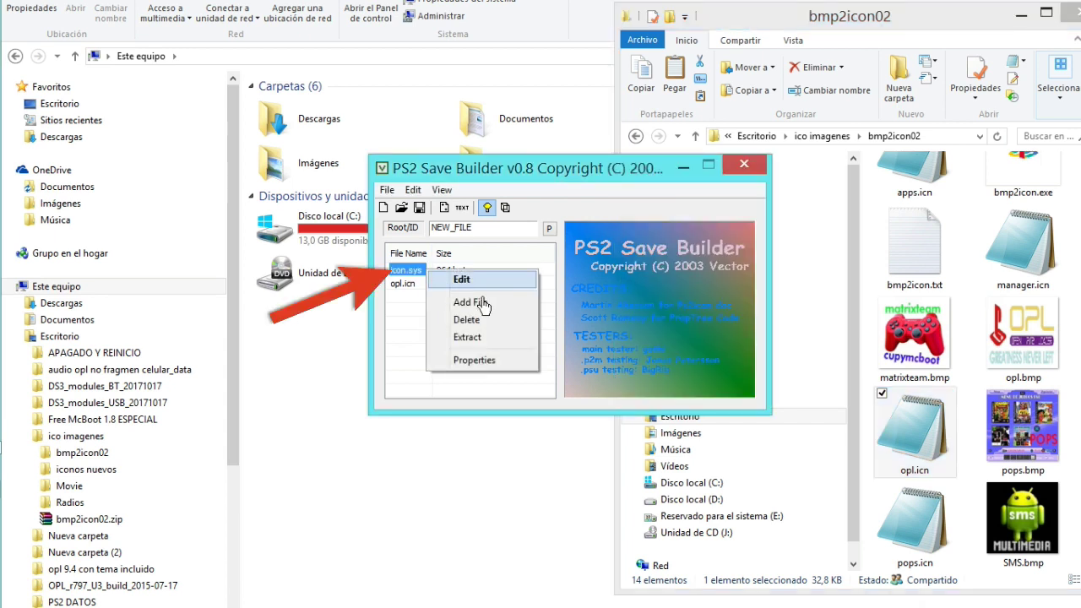
pyautogui.click(462, 279)
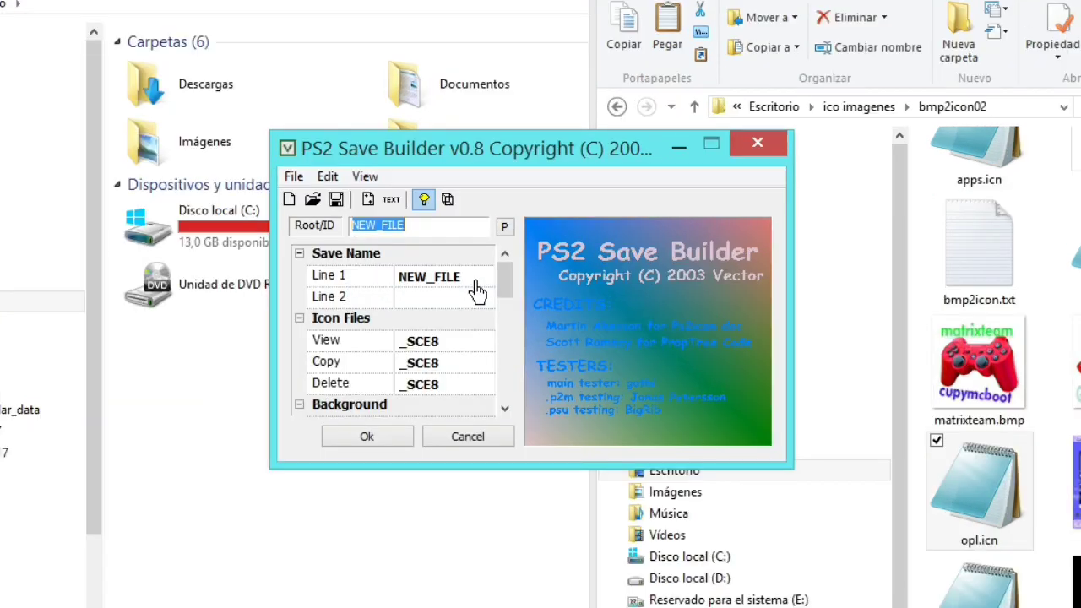
pyautogui.click(476, 283)
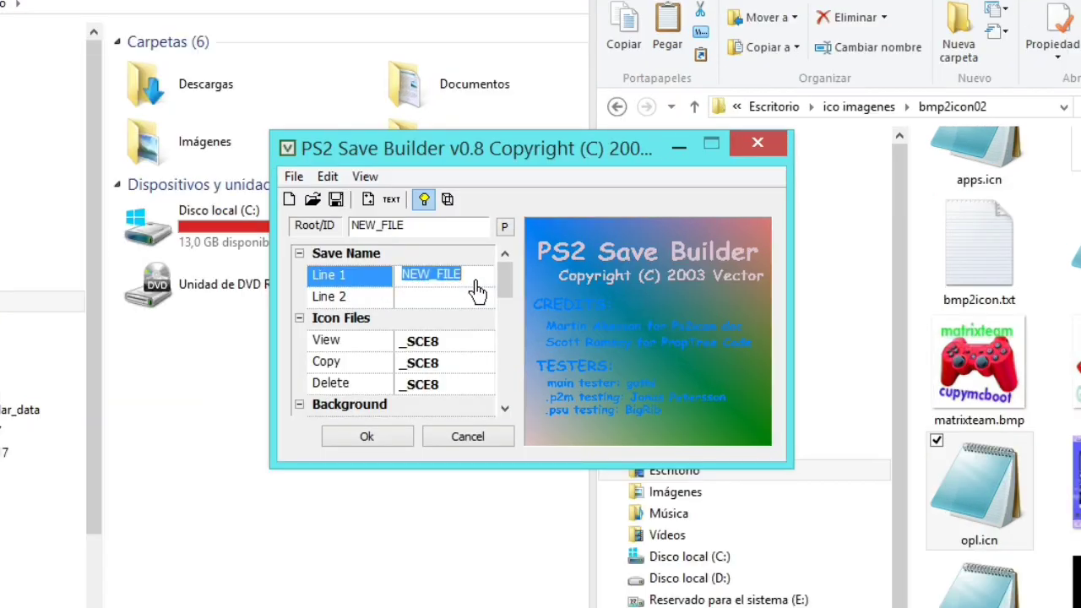
pyautogui.press('BackSpace')
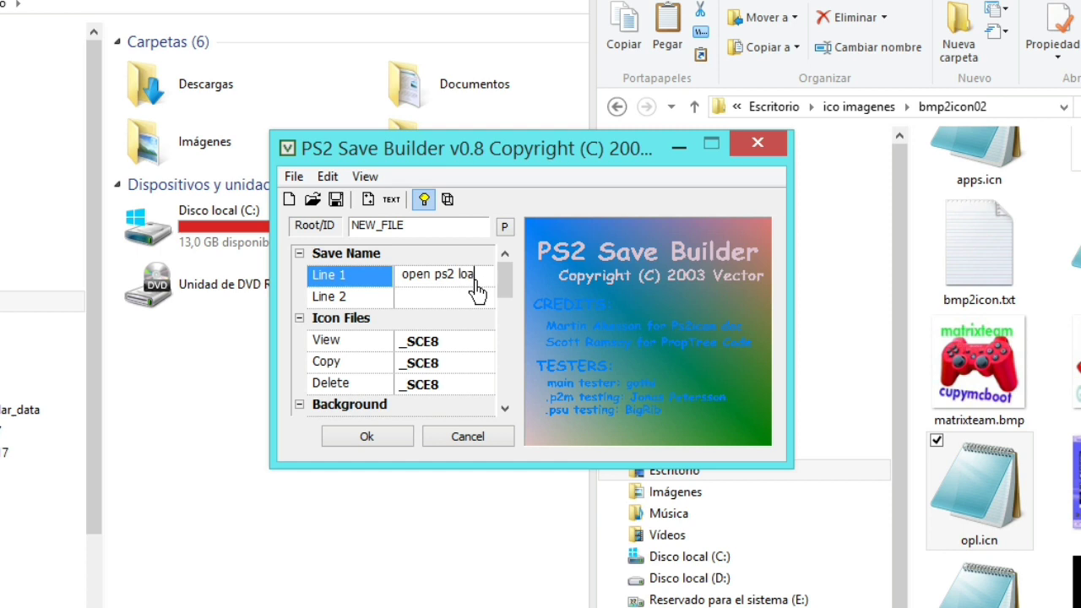
pyautogui.click(423, 302)
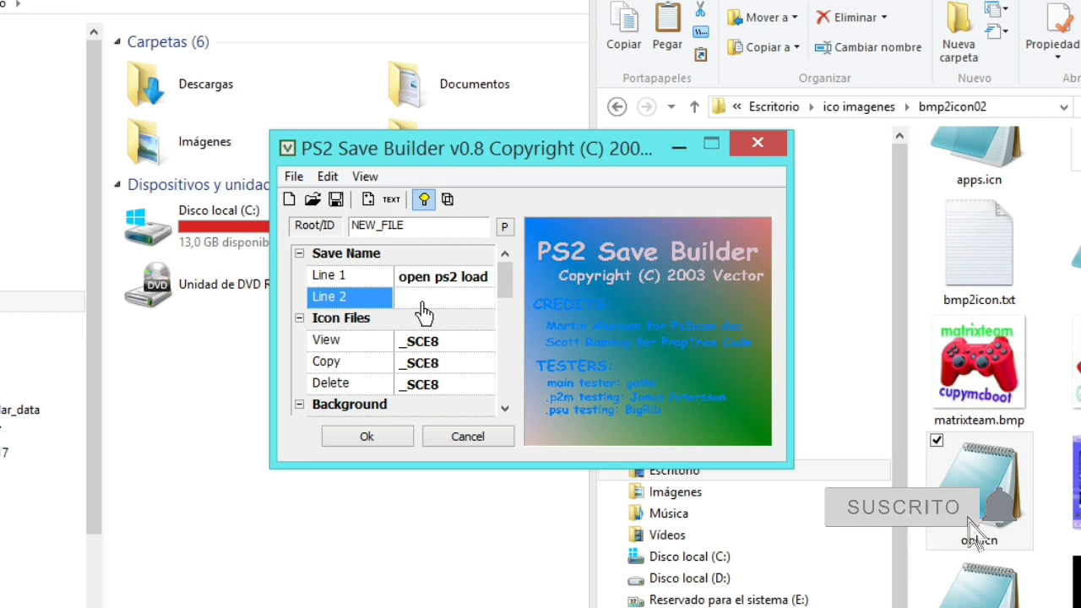
pyautogui.write('opl ps2')
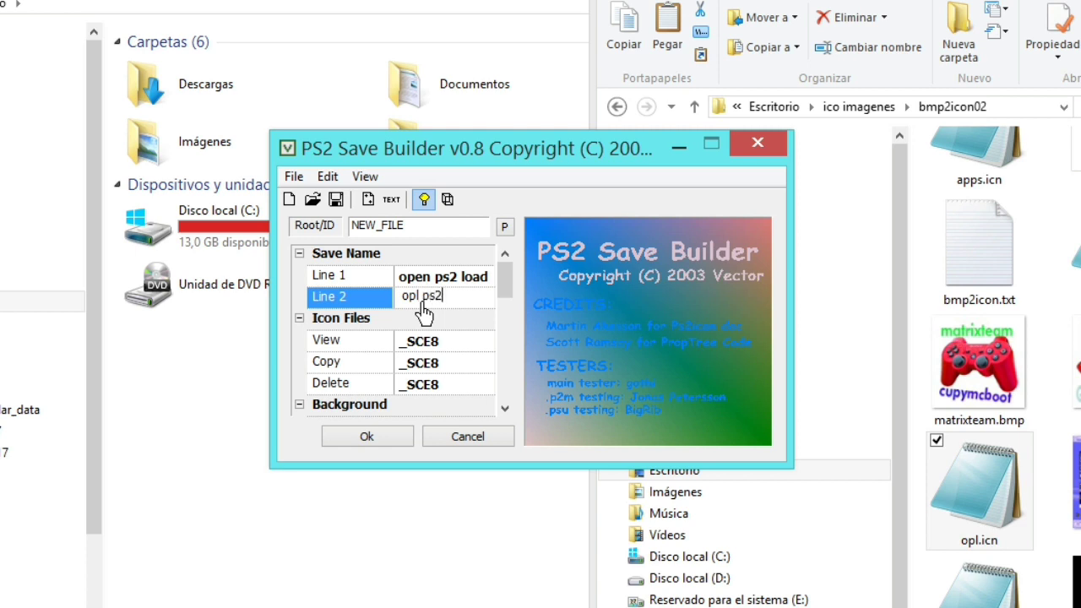
# Step: Set the View, Copy and Delete icon files to opl.icn and confirm the icon.sys edits
pyautogui.click(449, 347)
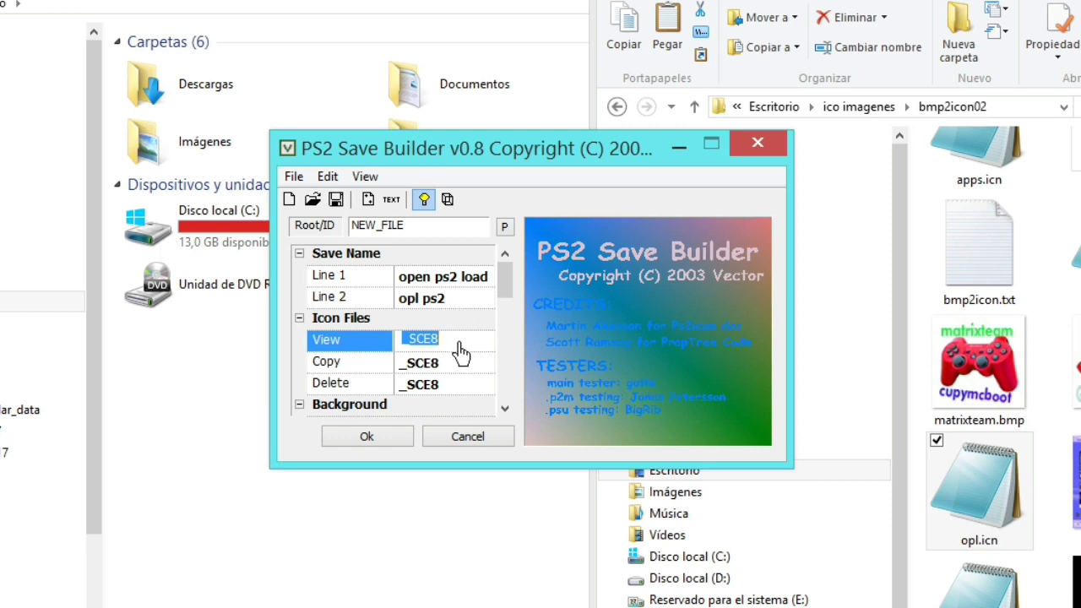
pyautogui.press('BackSpace')
pyautogui.click(455, 371)
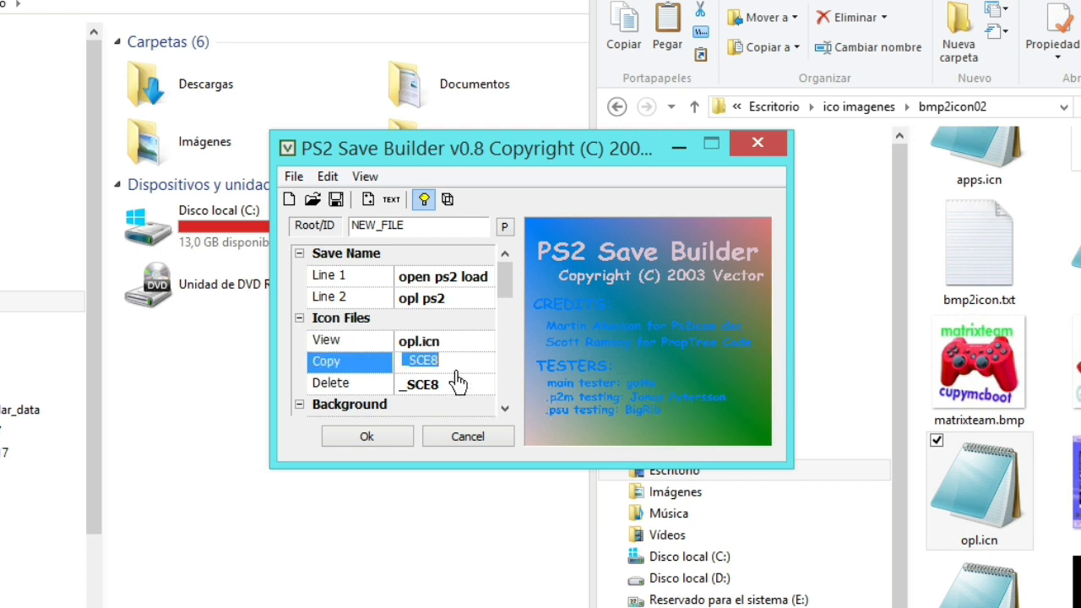
pyautogui.press('BackSpace')
pyautogui.click(465, 393)
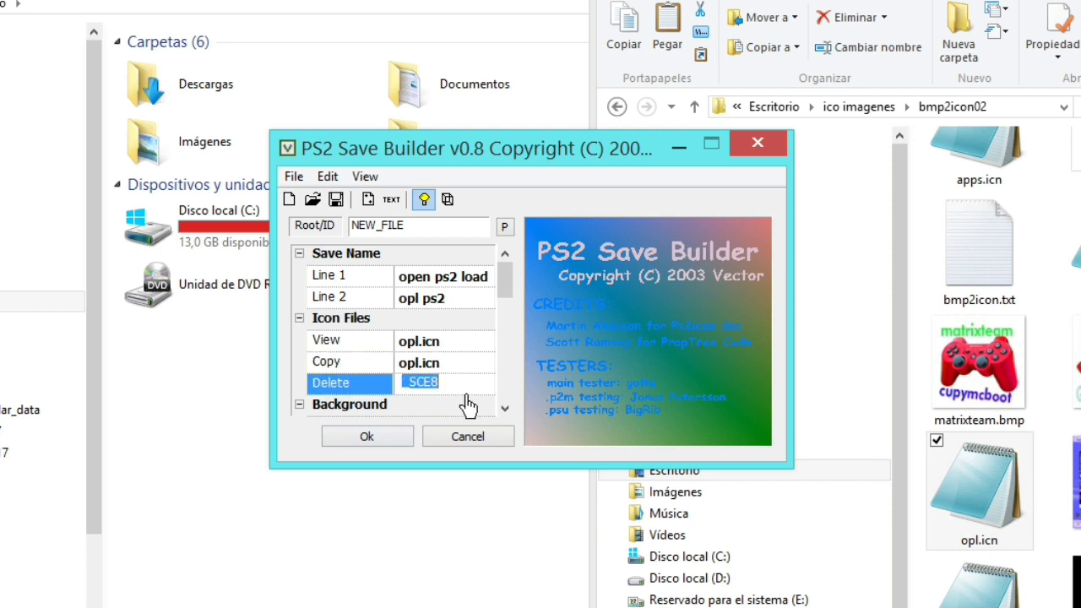
pyautogui.write('opl.icn')
pyautogui.click(403, 440)
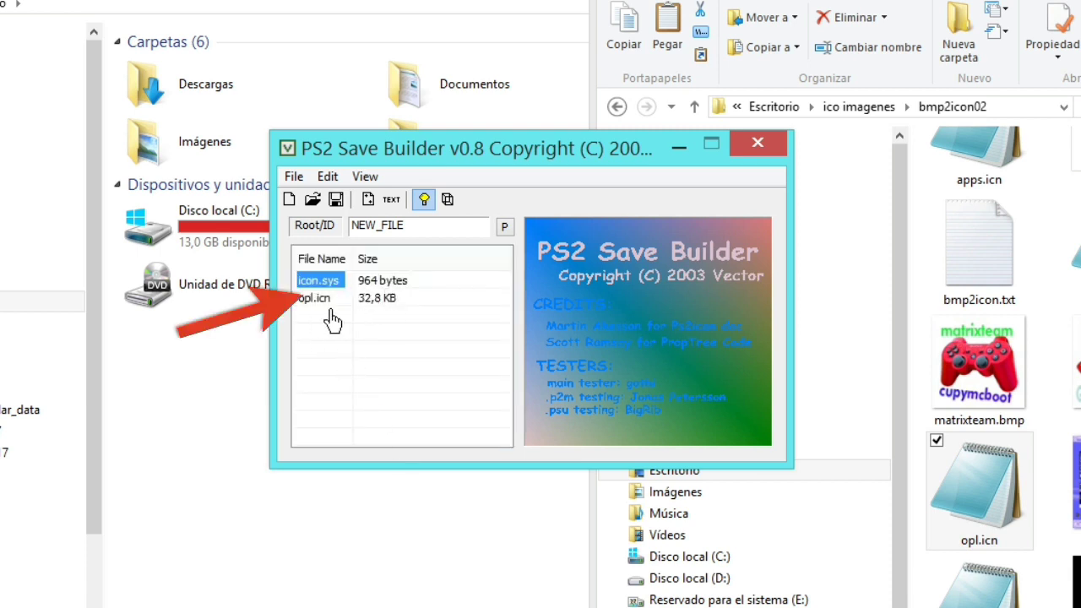
# Step: Extract icon.sys and opl.icn together into a new folder named opl inside iconos nuevos
pyautogui.click(330, 301)
pyautogui.keyDown('shift'); pyautogui.click(332, 287); pyautogui.keyUp('shift')
pyautogui.rightClick(330, 289)
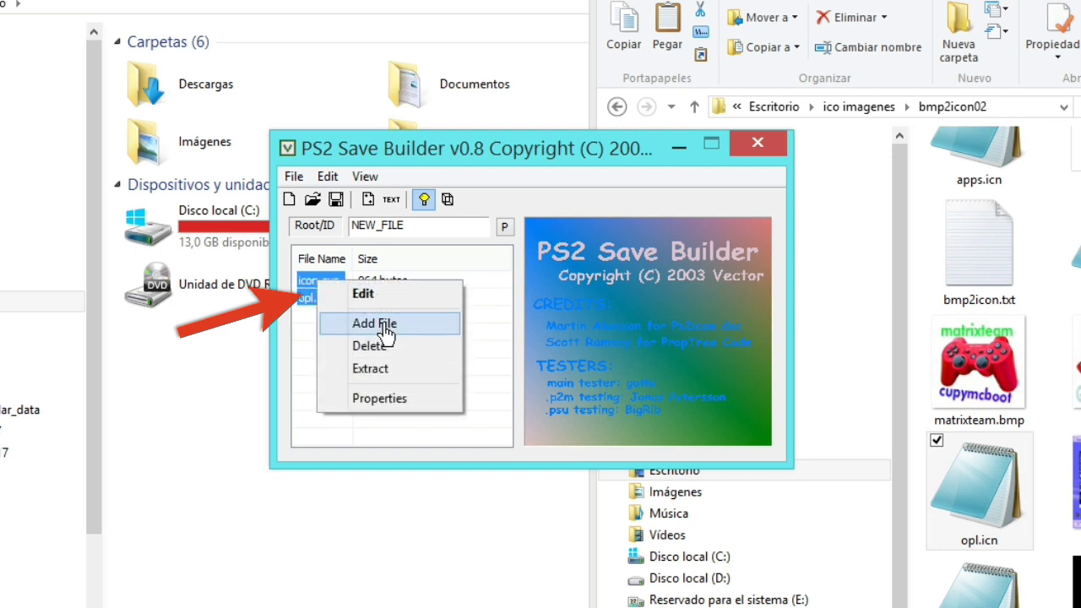
pyautogui.click(401, 379)
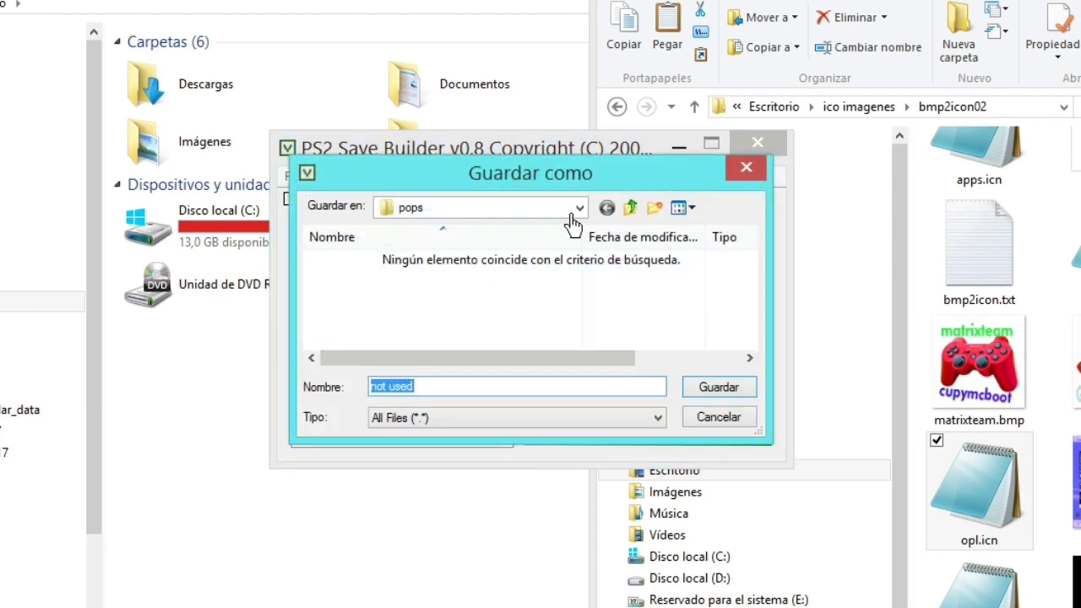
pyautogui.click(579, 208)
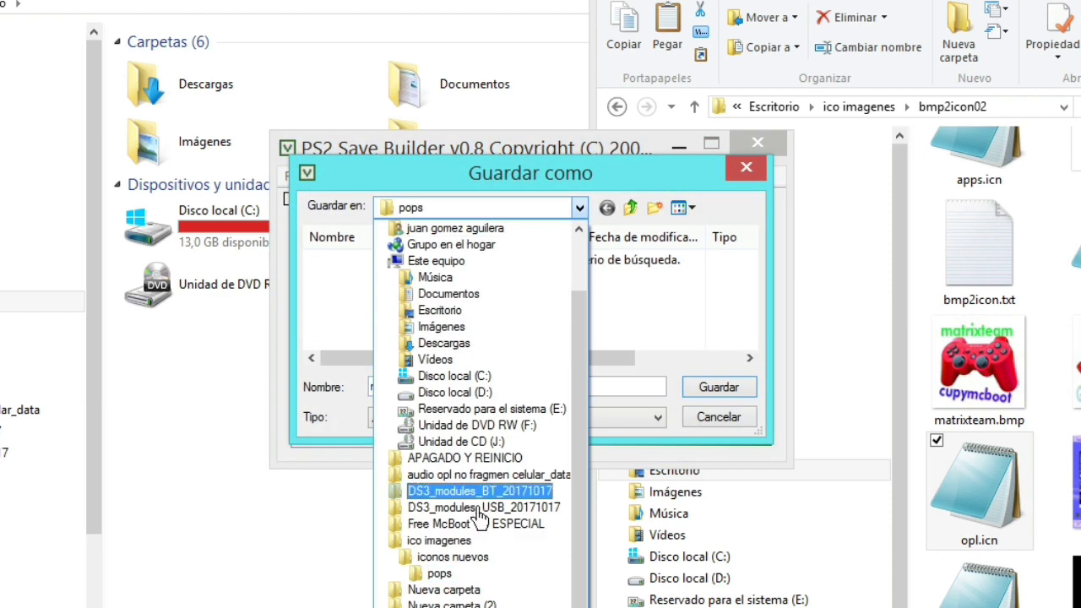
pyautogui.click(460, 558)
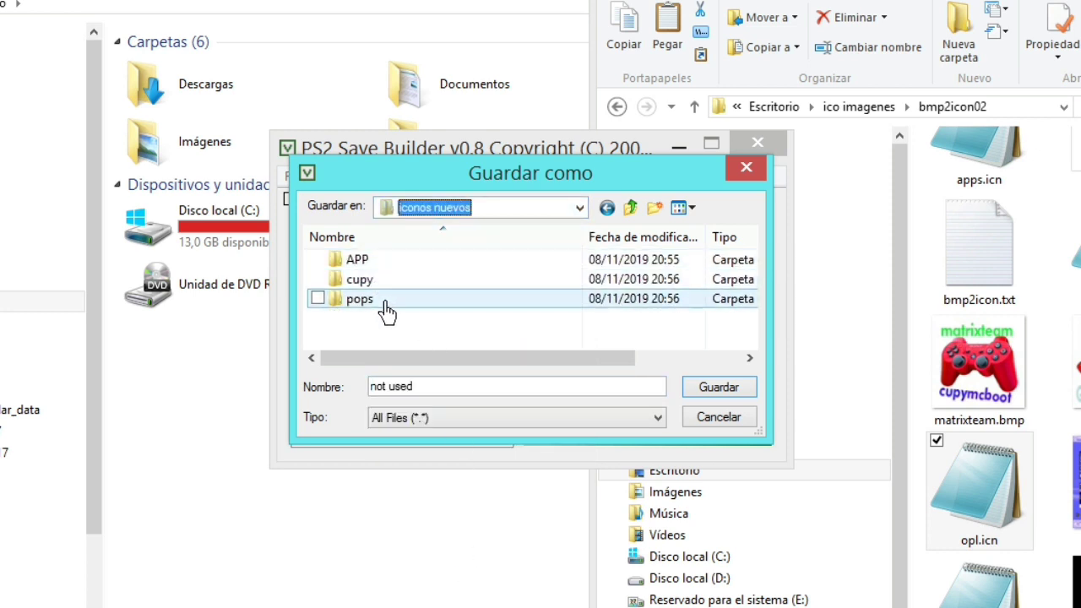
pyautogui.click(674, 222)
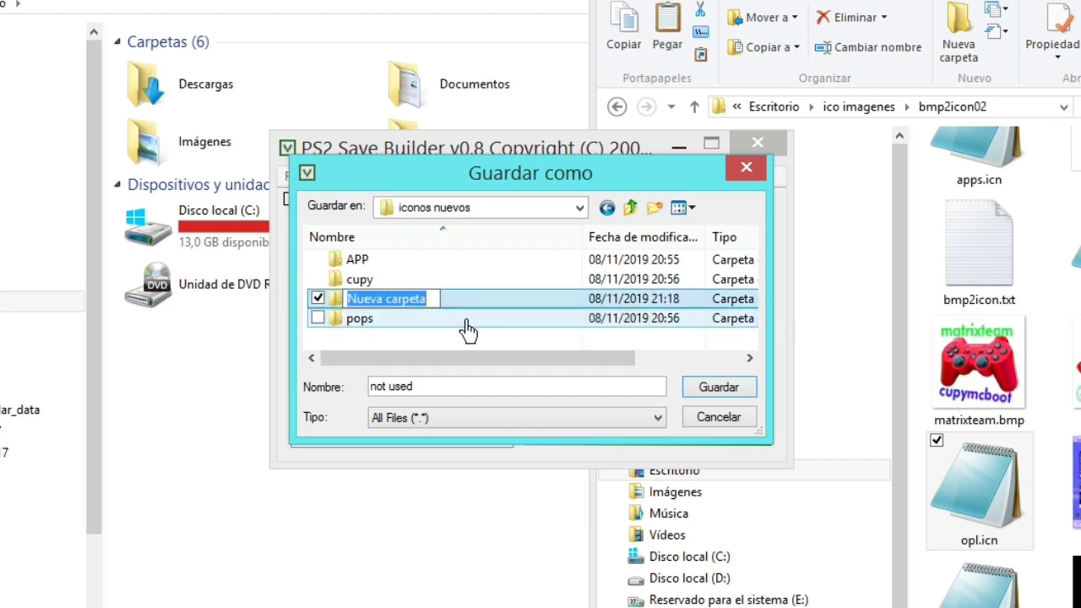
pyautogui.press('BackSpace')
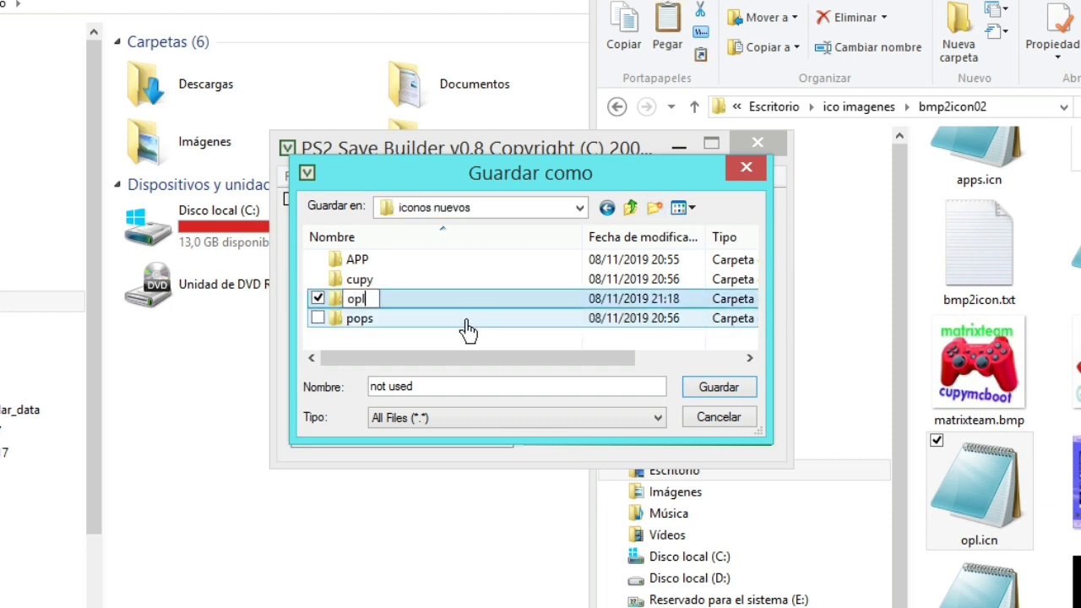
pyautogui.click(449, 310)
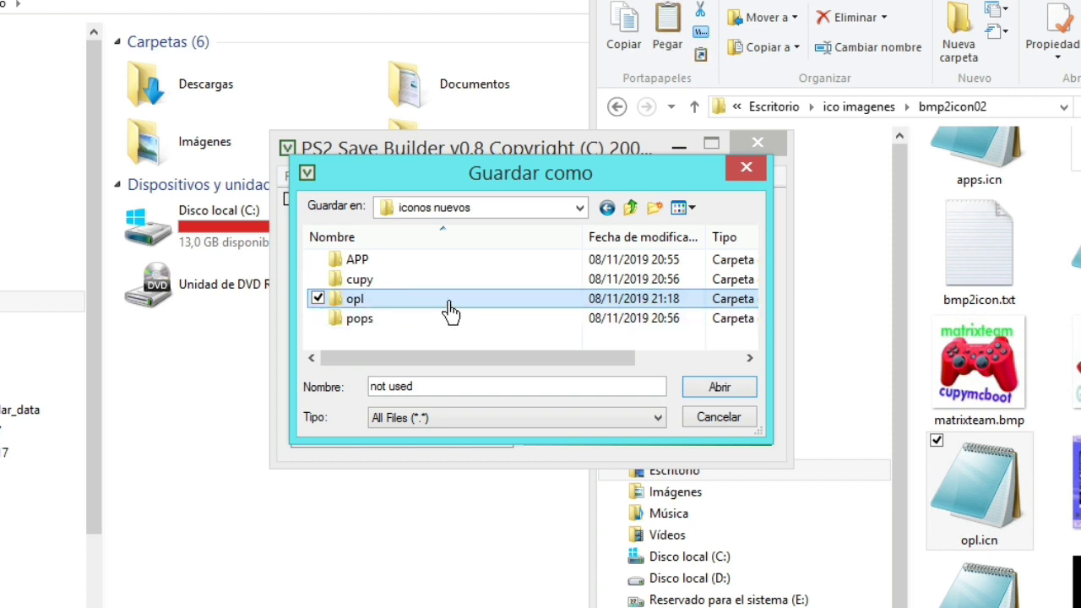
pyautogui.doubleClick(450, 312)
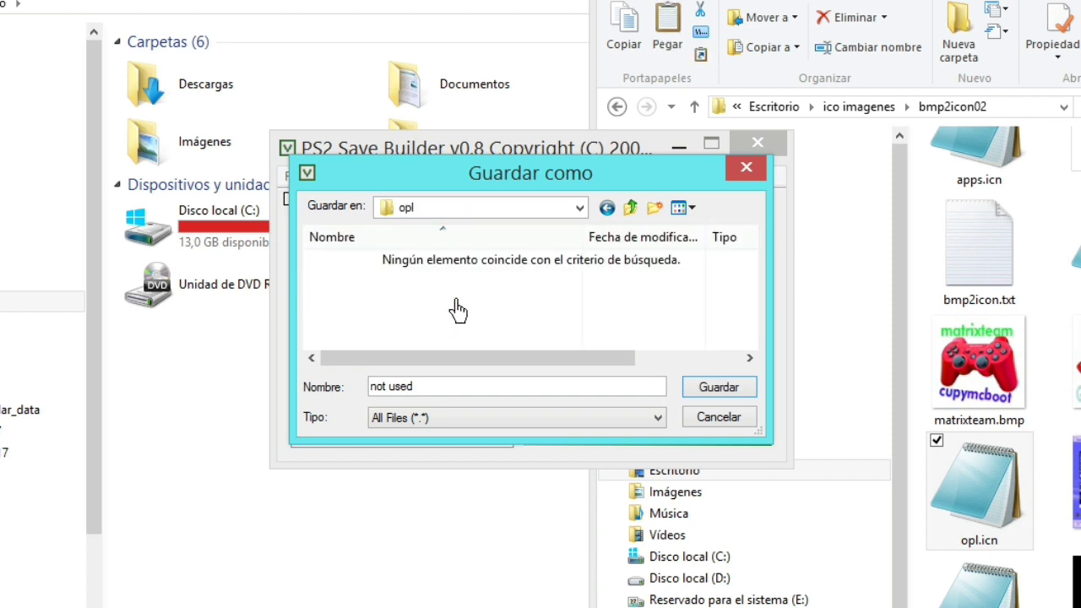
pyautogui.click(720, 393)
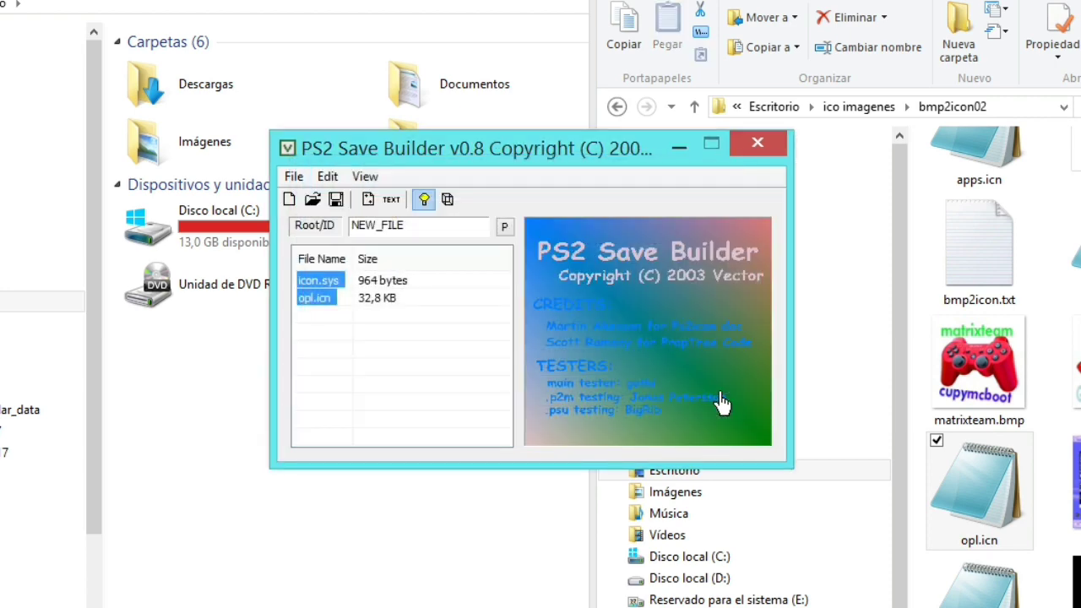
# Step: Delete opl.icn from the save's file list
pyautogui.click(331, 305)
pyautogui.rightClick(332, 305)
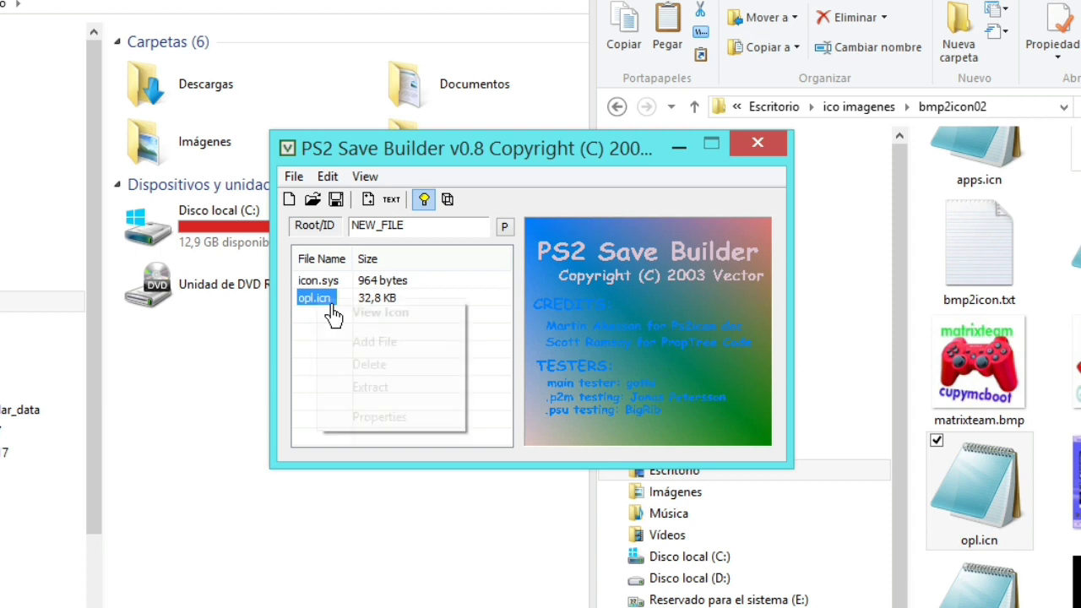
pyautogui.click(388, 369)
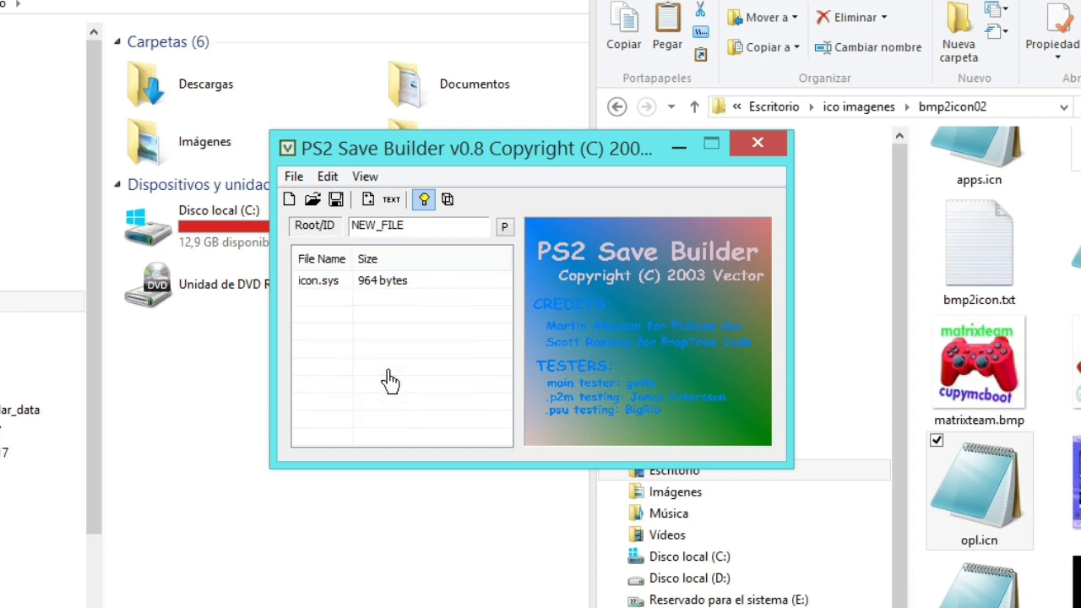
# Step: Start another new save and delete its default my.icn file
pyautogui.click(294, 176)
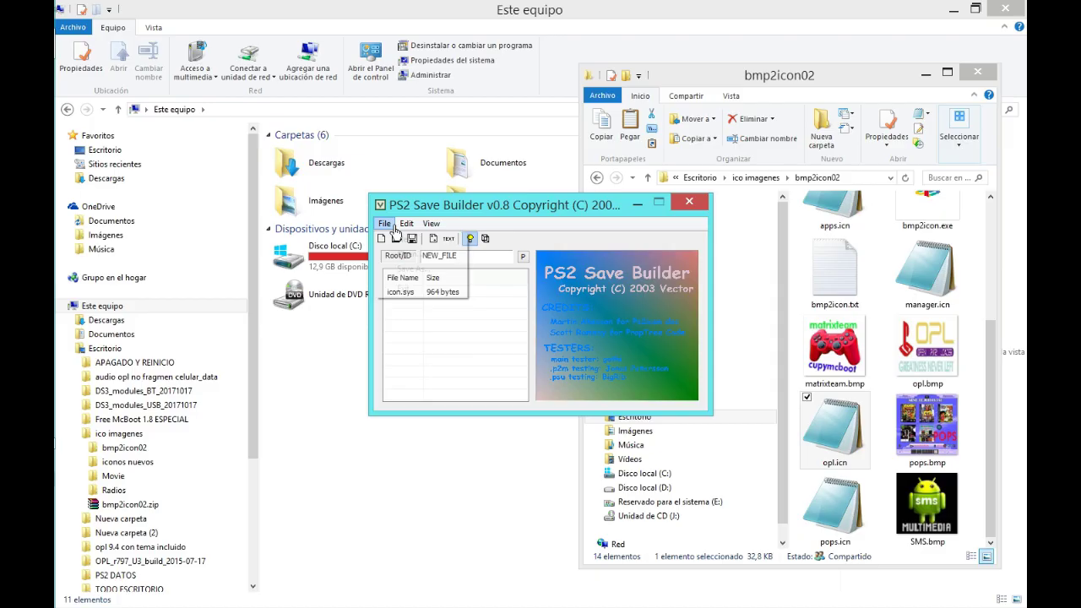
pyautogui.click(411, 250)
pyautogui.click(399, 302)
pyautogui.rightClick(399, 302)
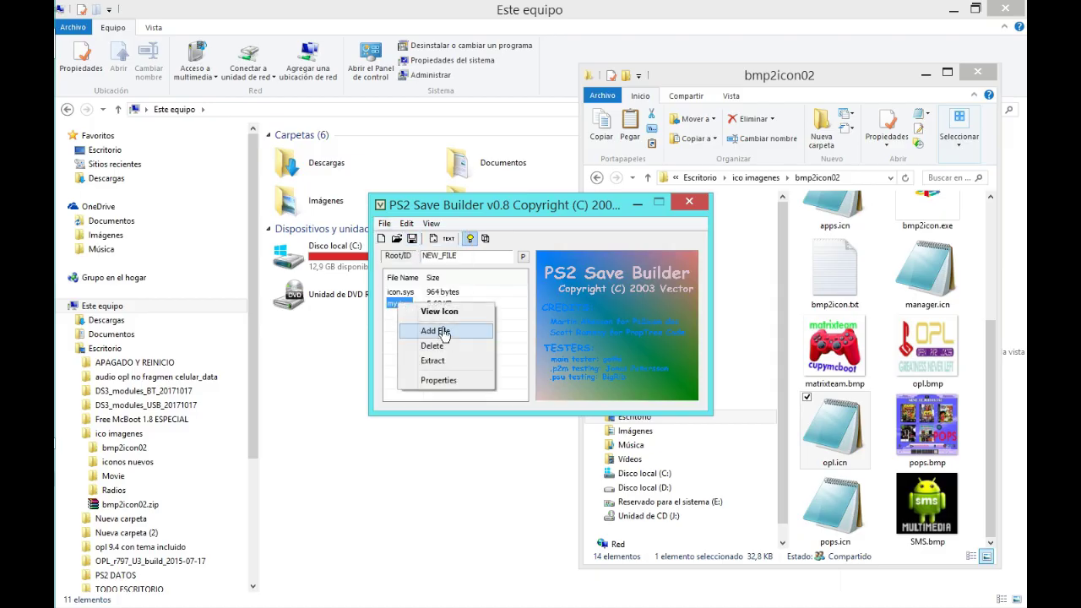
pyautogui.click(432, 345)
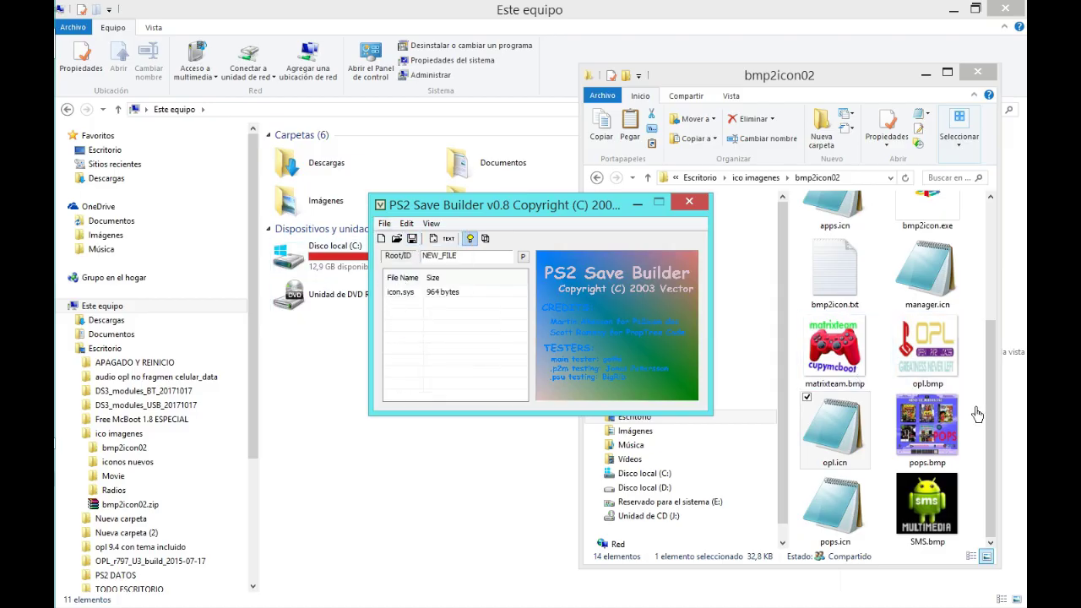
# Step: Add manager.icn from the bmp2icon02 folder to the save's file list
pyautogui.click(1002, 375)
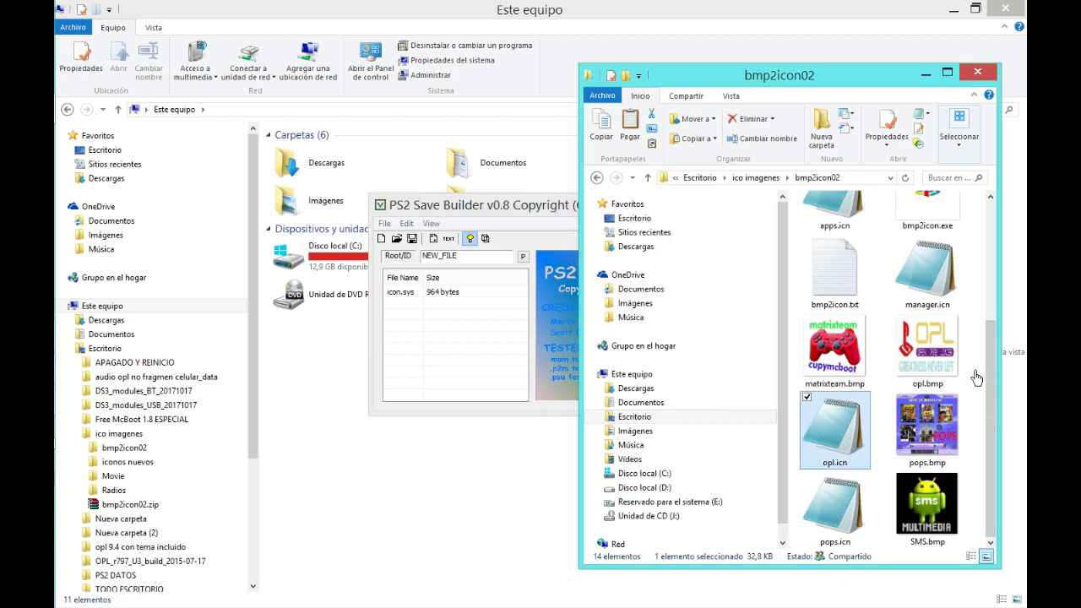
pyautogui.moveTo(834, 347); pyautogui.dragTo(718, 388)
pyautogui.moveTo(929, 287); pyautogui.dragTo(431, 357)
# Step: Edit icon.sys and set the save name to "cupymcboot" on Line 1 and "manager" on Line 2
pyautogui.rightClick(418, 302)
pyautogui.click(439, 301)
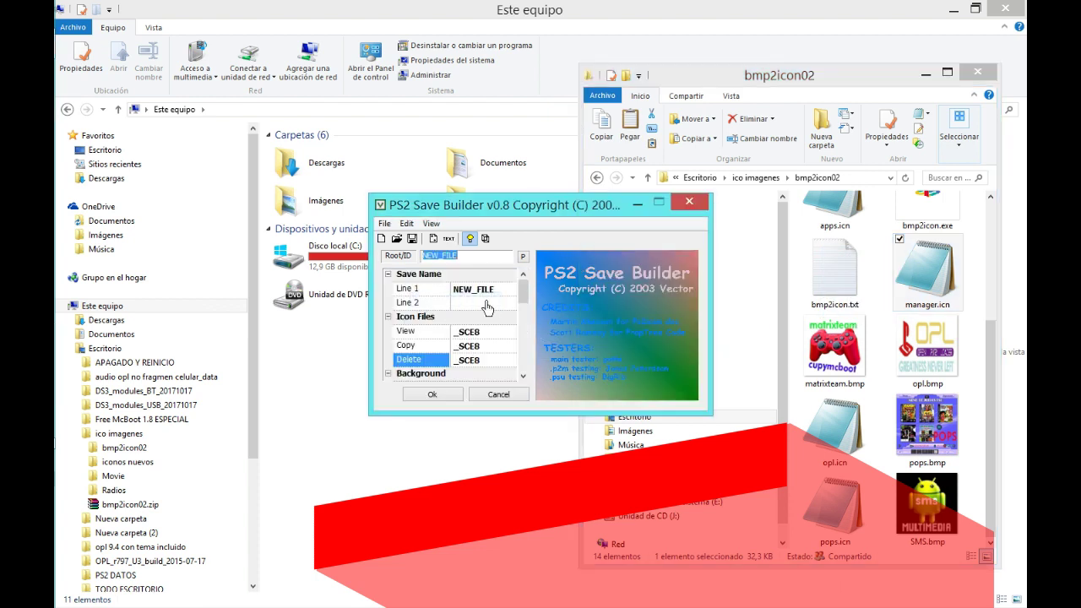
pyautogui.click(505, 291)
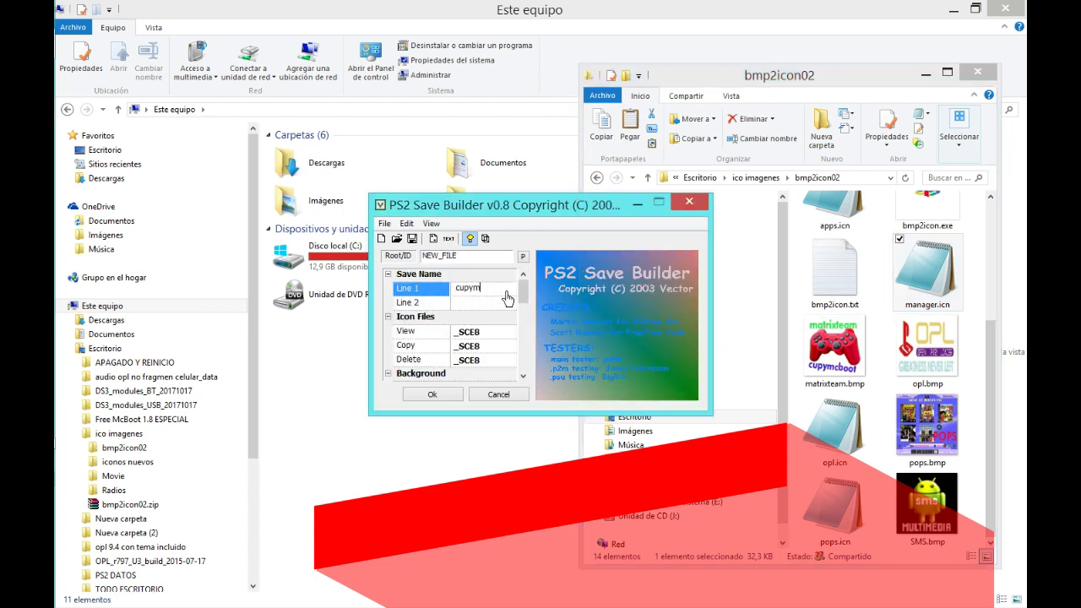
pyautogui.write('cupymcboot')
pyautogui.click(473, 302)
pyautogui.write('manager')
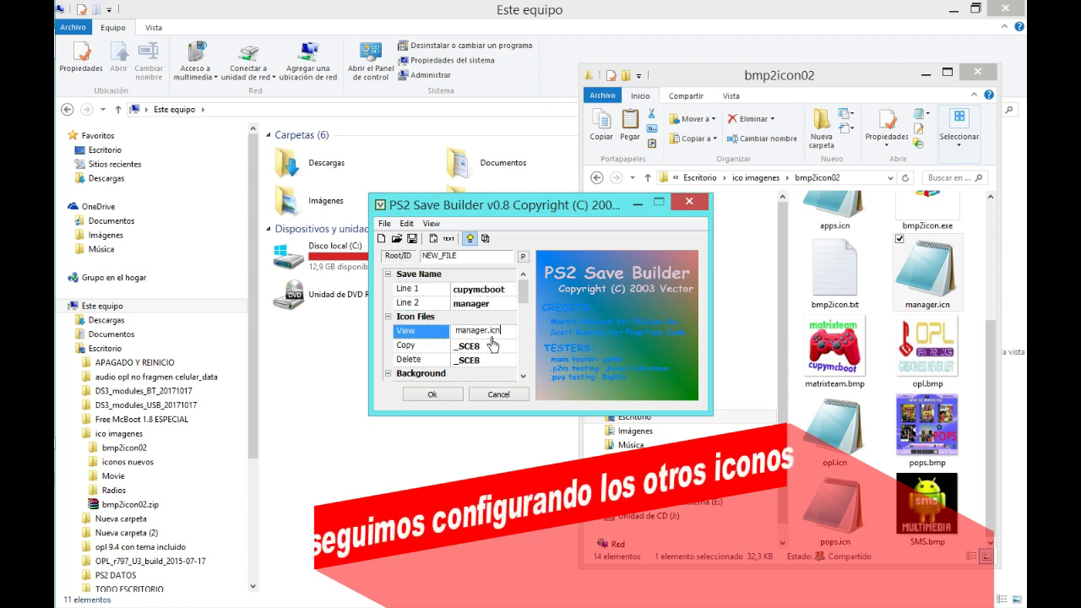
# Step: Set the View, Copy and Delete icon files in icon.sys to manager.icn and apply the settings
pyautogui.press('Tab')
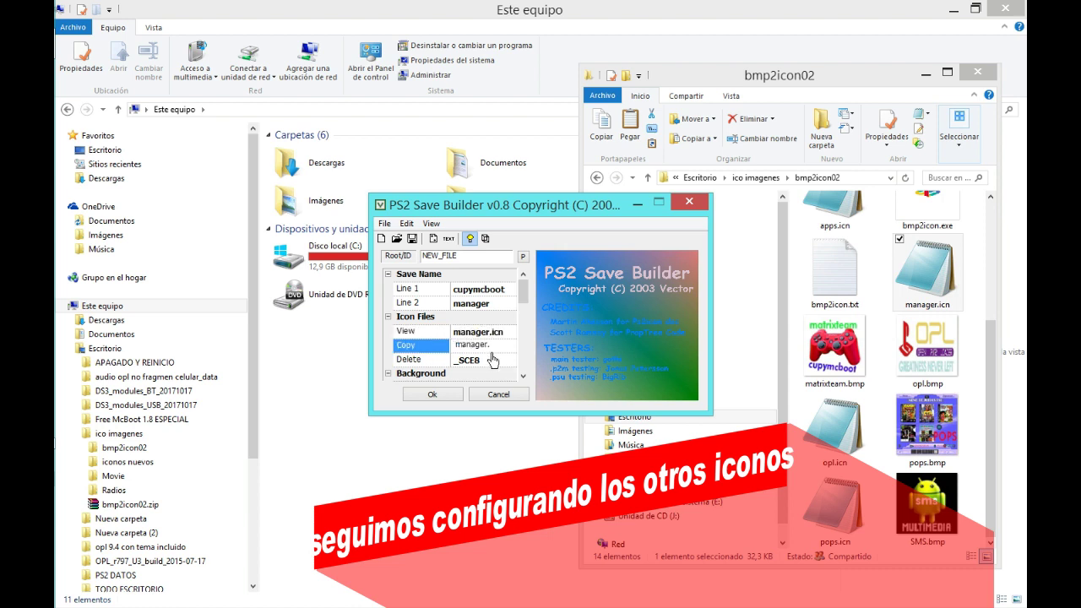
pyautogui.press('Tab')
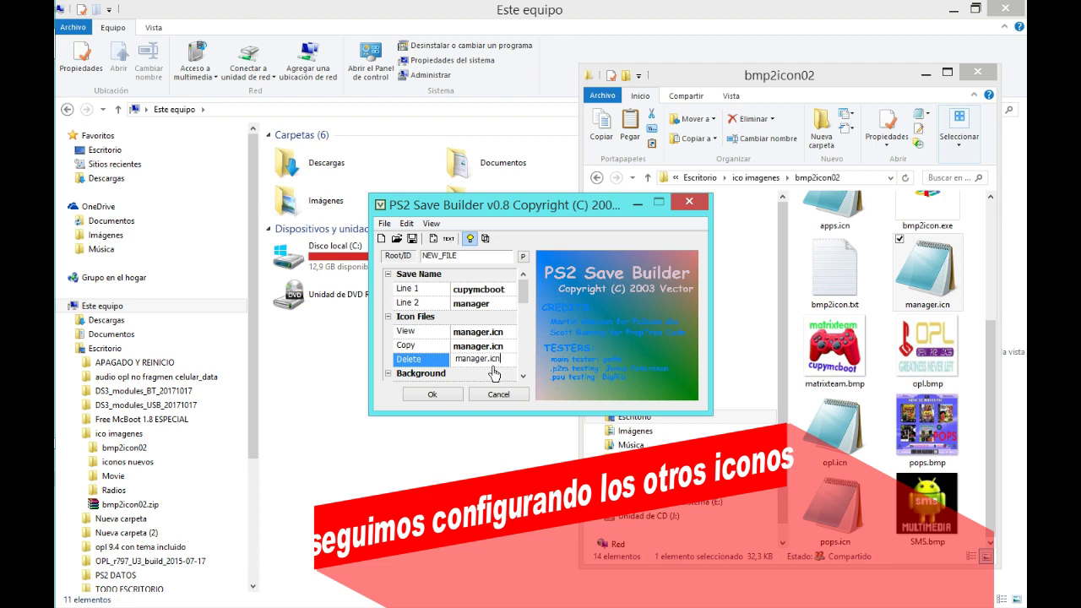
pyautogui.click(461, 402)
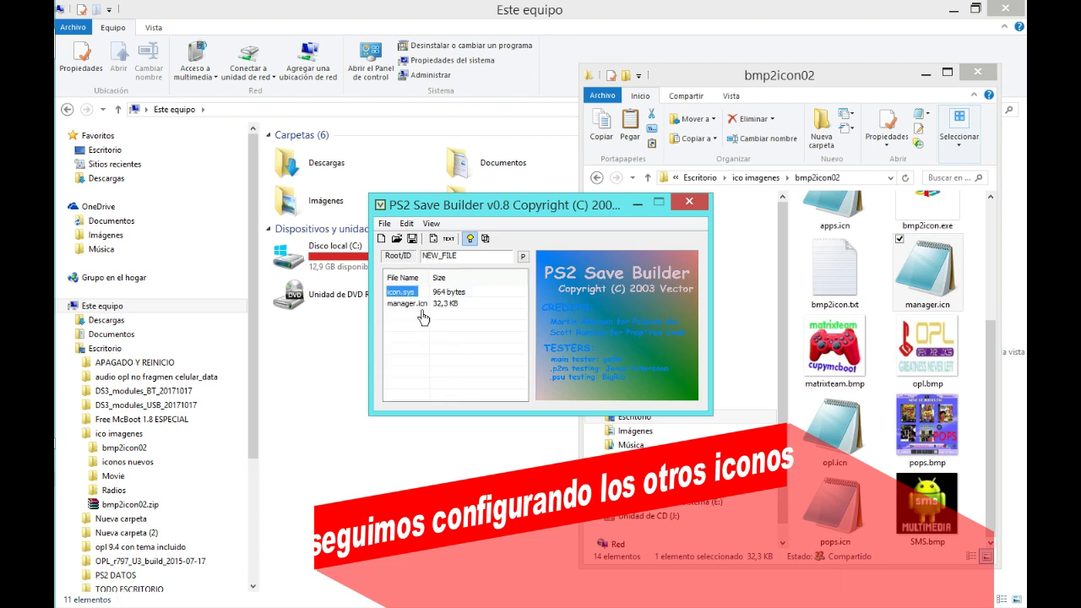
# Step: Extract icon.sys and manager.icn to the cupy folder inside iconos nuevos
pyautogui.click(408, 303)
pyautogui.rightClick(413, 302)
pyautogui.click(452, 360)
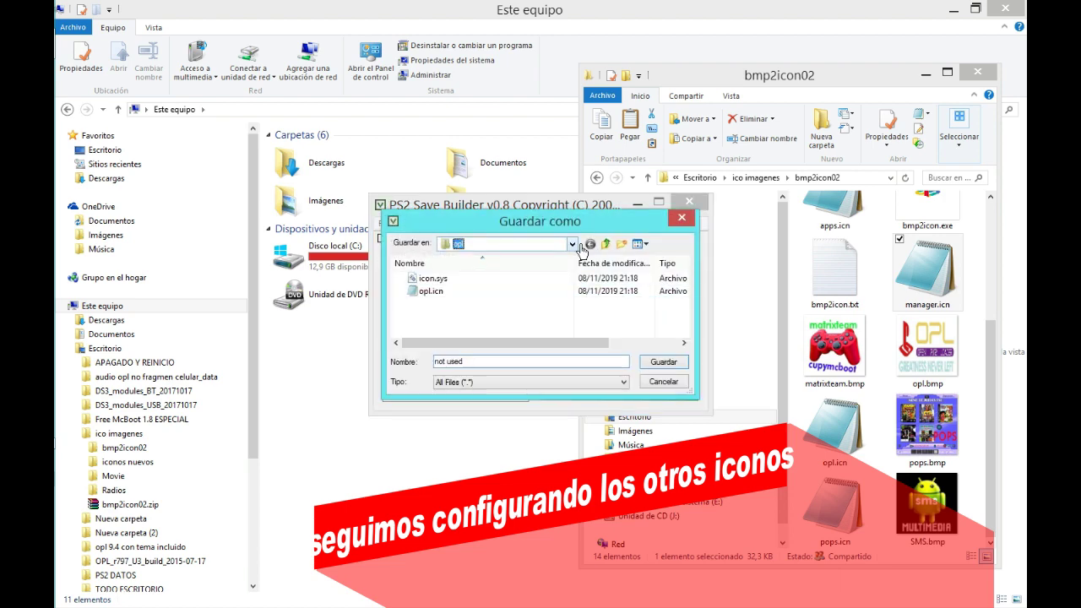
pyautogui.click(573, 244)
pyautogui.click(473, 397)
pyautogui.doubleClick(427, 291)
pyautogui.doubleClick(426, 292)
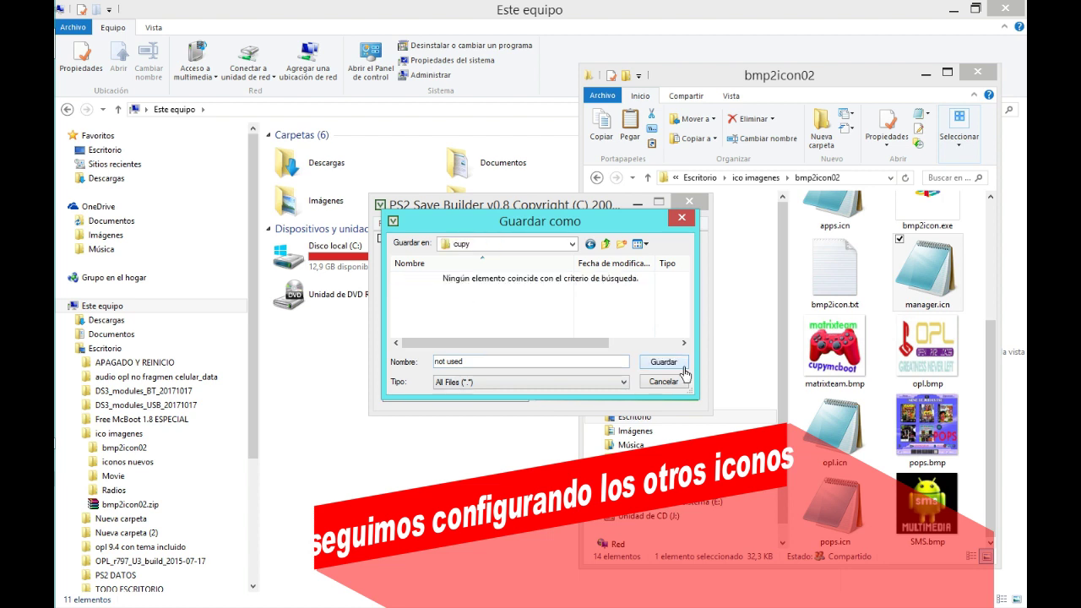
pyautogui.click(684, 370)
# Step: Start another new save and replace its default my.icn file with pops.icn from the bmp2icon02 folder
pyautogui.click(384, 223)
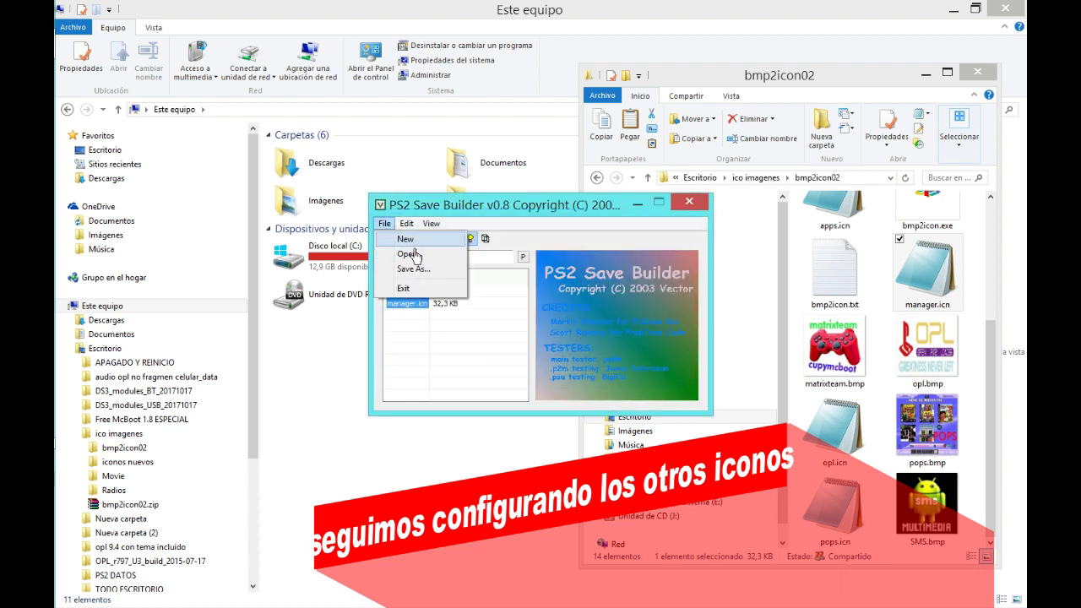
pyautogui.click(406, 240)
pyautogui.rightClick(404, 305)
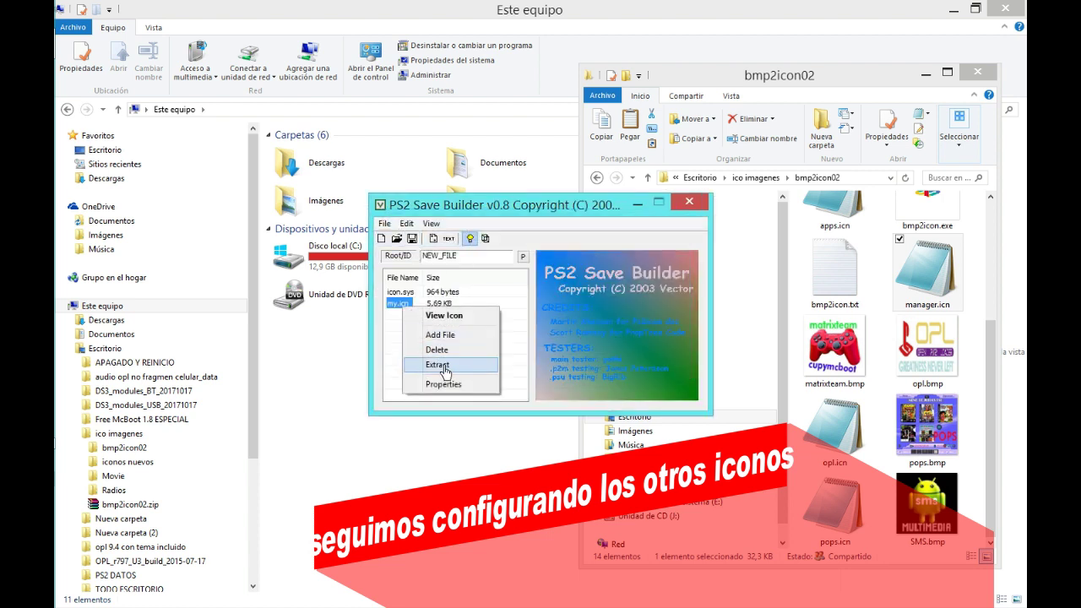
pyautogui.click(437, 349)
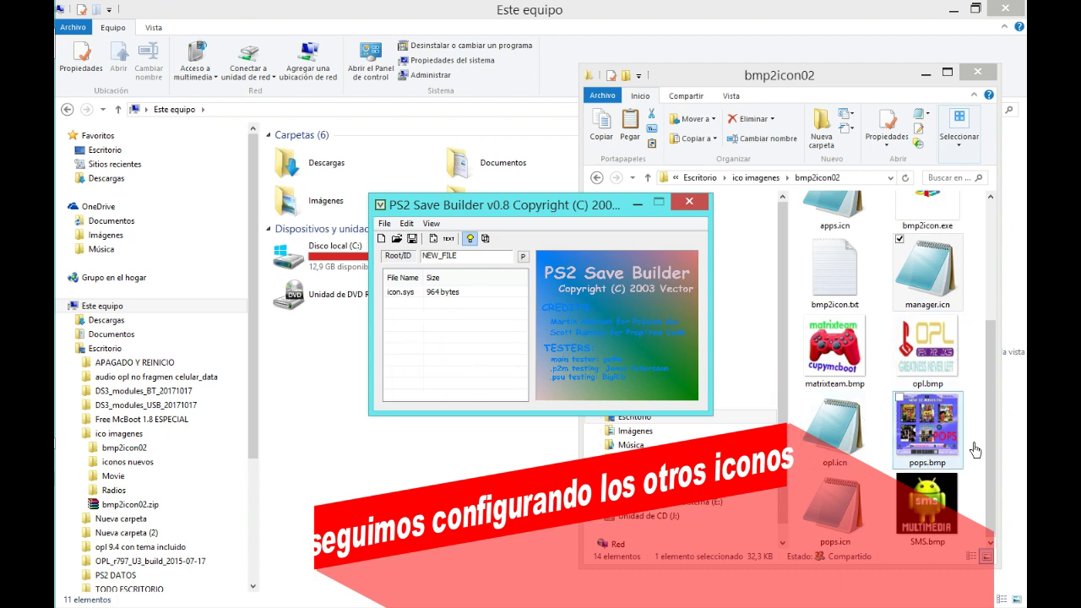
pyautogui.moveTo(836, 507); pyautogui.dragTo(422, 347)
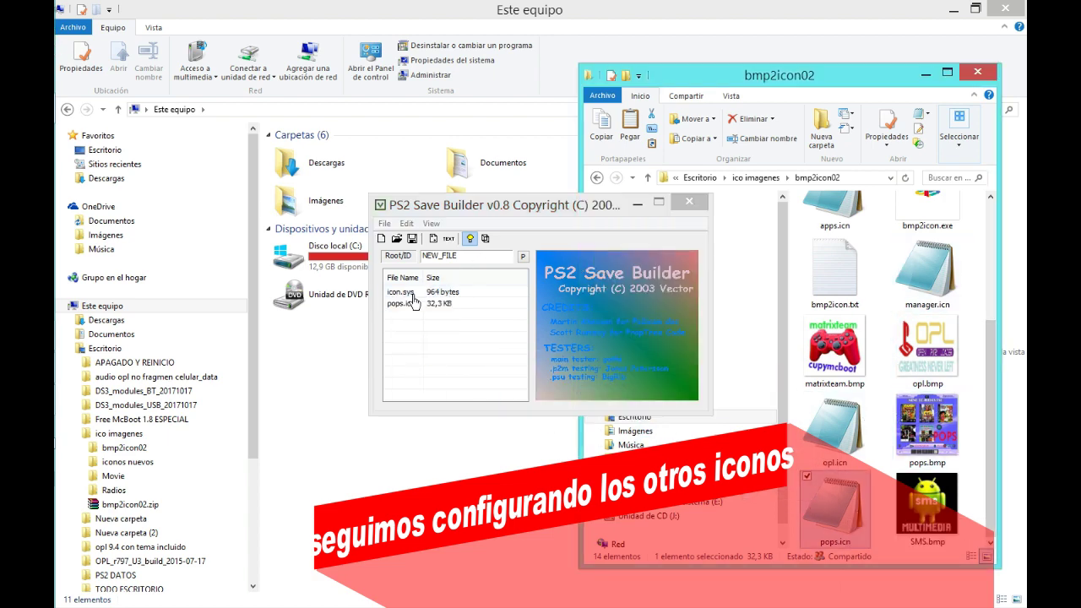
# Step: Edit icon.sys and set the save name to "popstarter" on Line 1 and "pops" on Line 2
pyautogui.rightClick(414, 302)
pyautogui.click(441, 370)
pyautogui.click(505, 293)
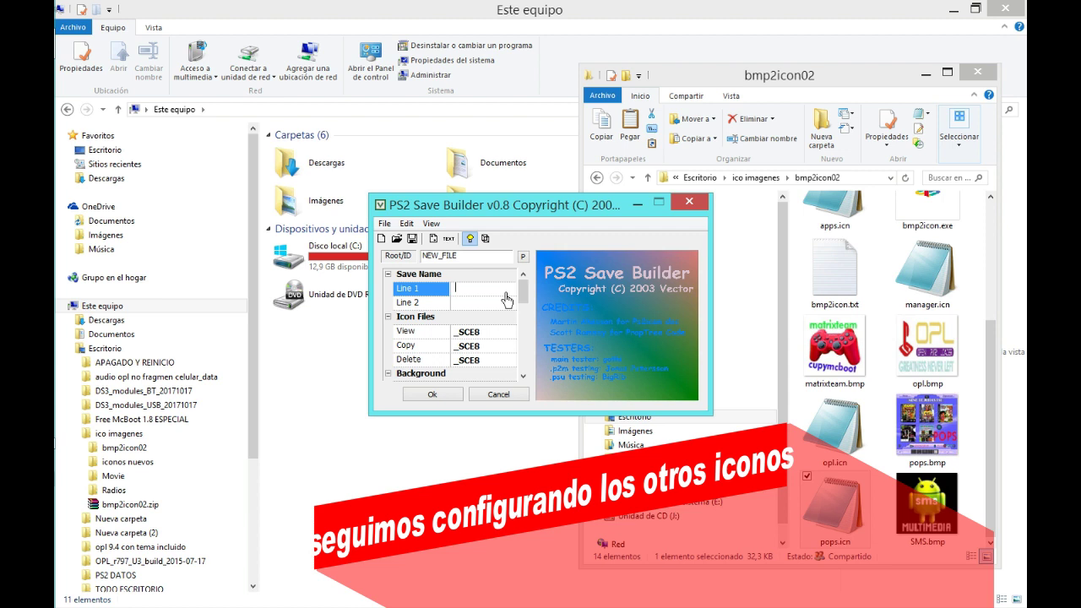
pyautogui.write('popstarter')
pyautogui.click(473, 309)
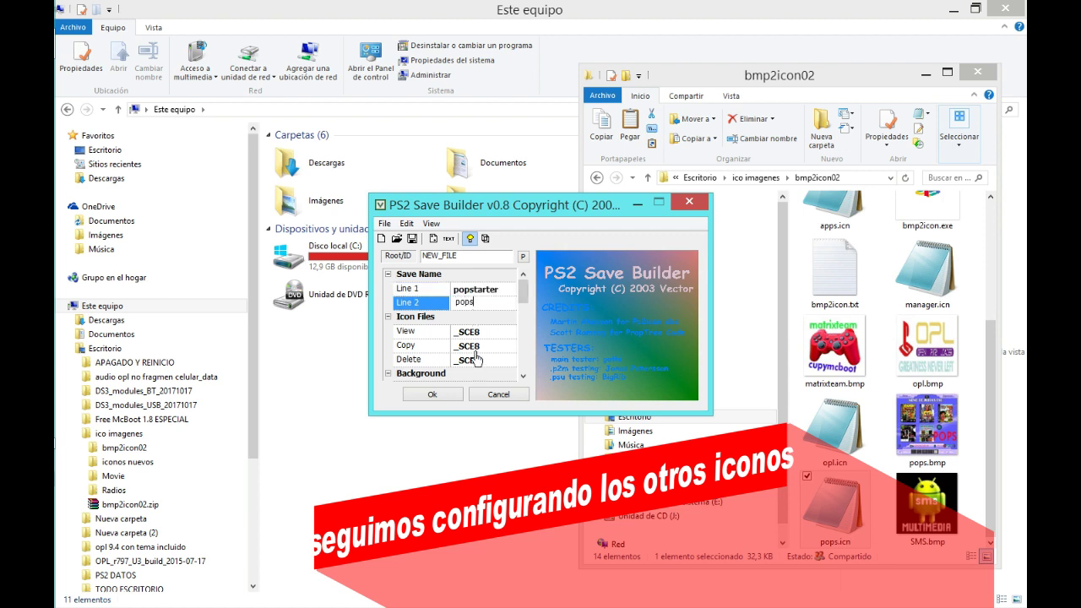
pyautogui.write('pops')
# Step: Set the View, Copy and Delete icon files in icon.sys to pops.icn and apply the settings
pyautogui.click(491, 335)
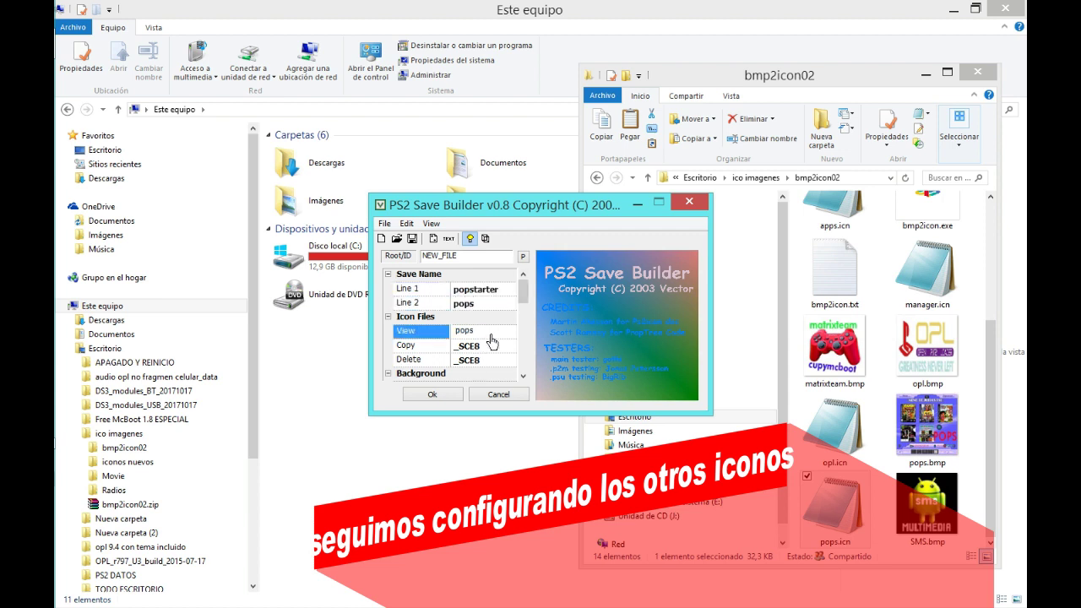
pyautogui.press('Down')
pyautogui.write('po')
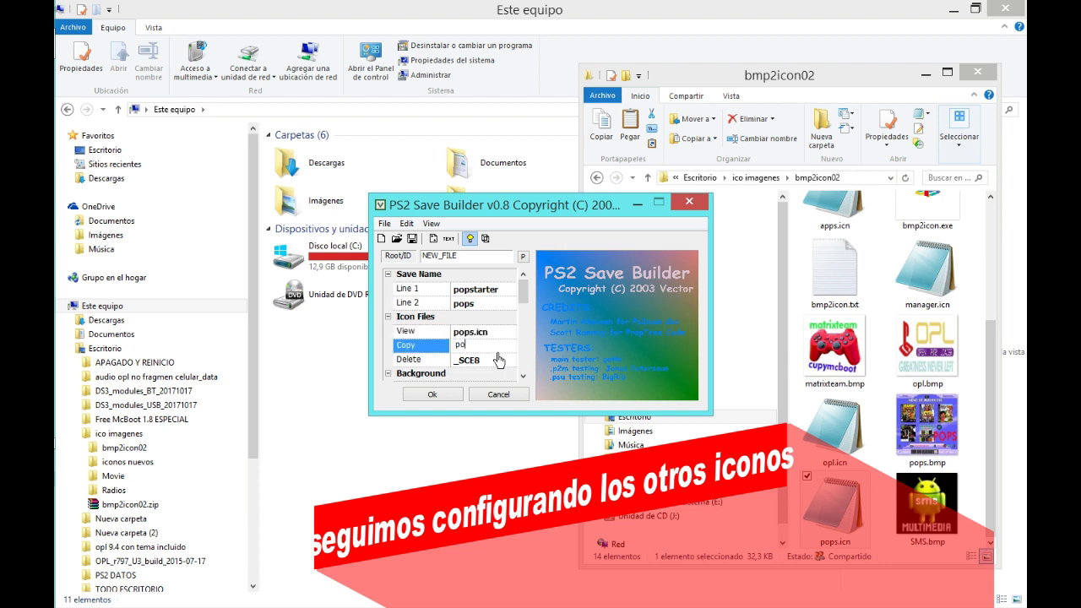
pyautogui.write('ps.icn')
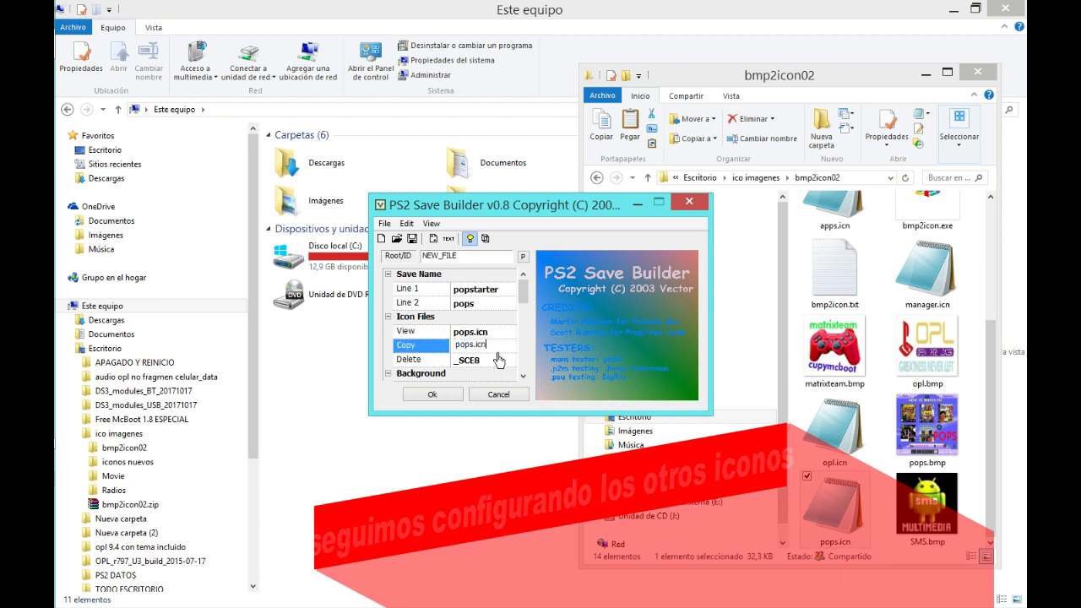
pyautogui.press('Down')
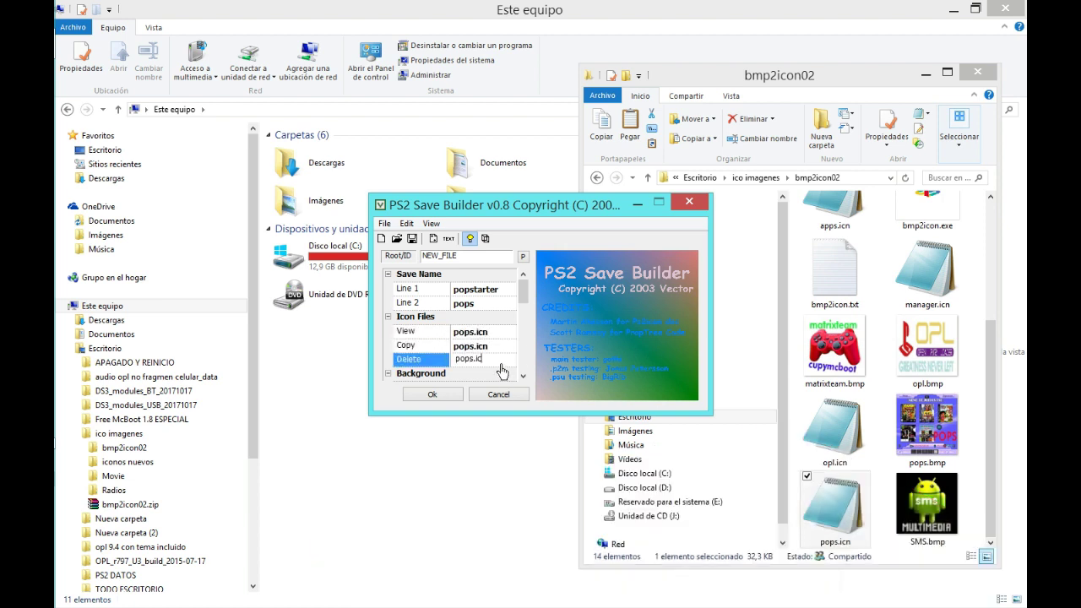
pyautogui.click(449, 402)
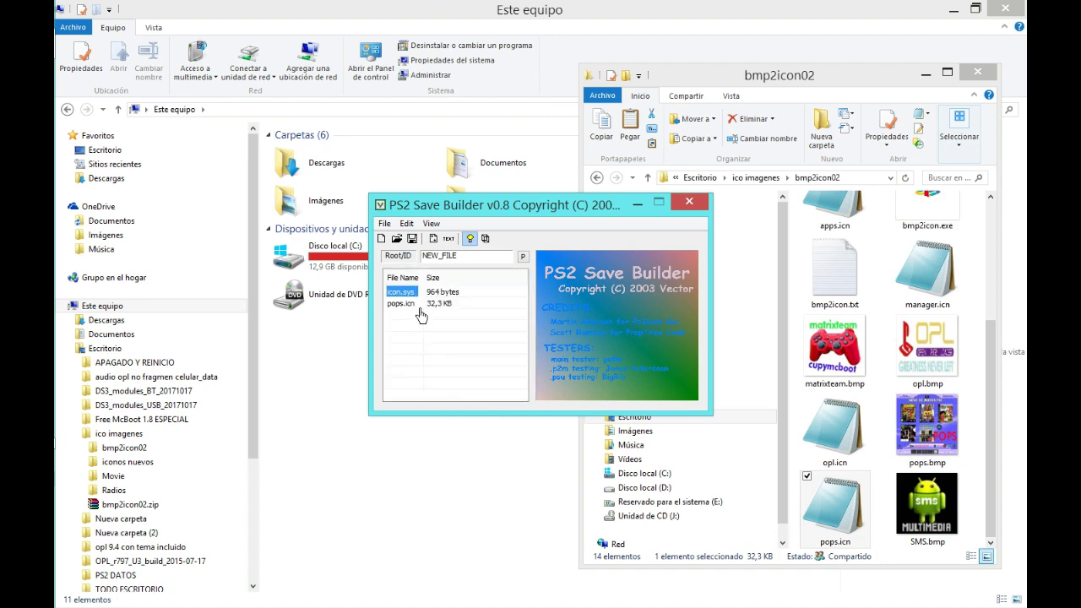
# Step: Extract icon.sys and pops.icn to the pops folder inside iconos nuevos
pyautogui.rightClick(415, 305)
pyautogui.click(465, 363)
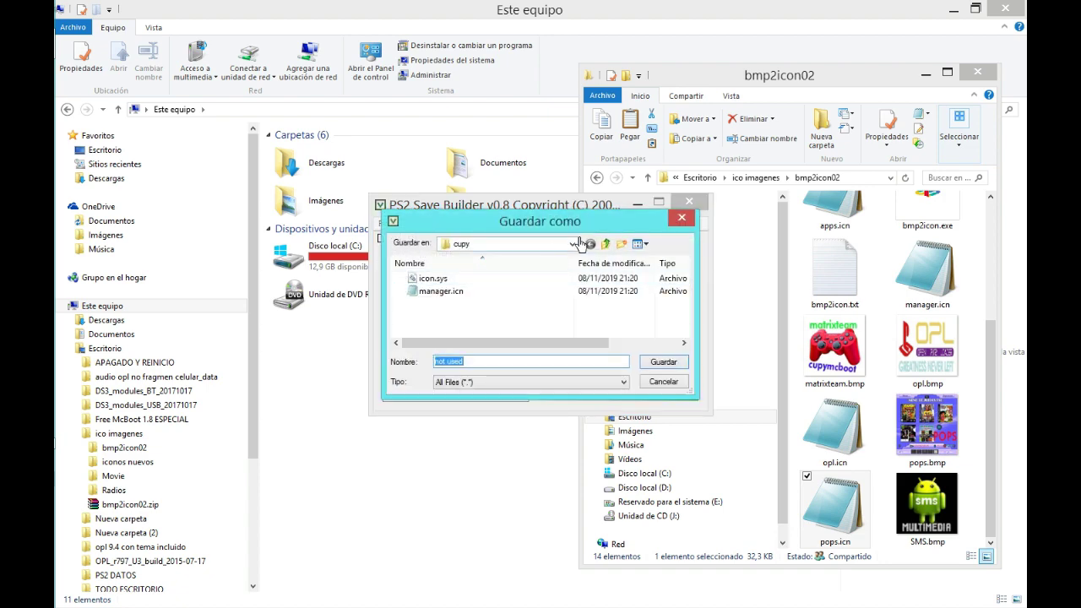
pyautogui.click(574, 244)
pyautogui.click(489, 483)
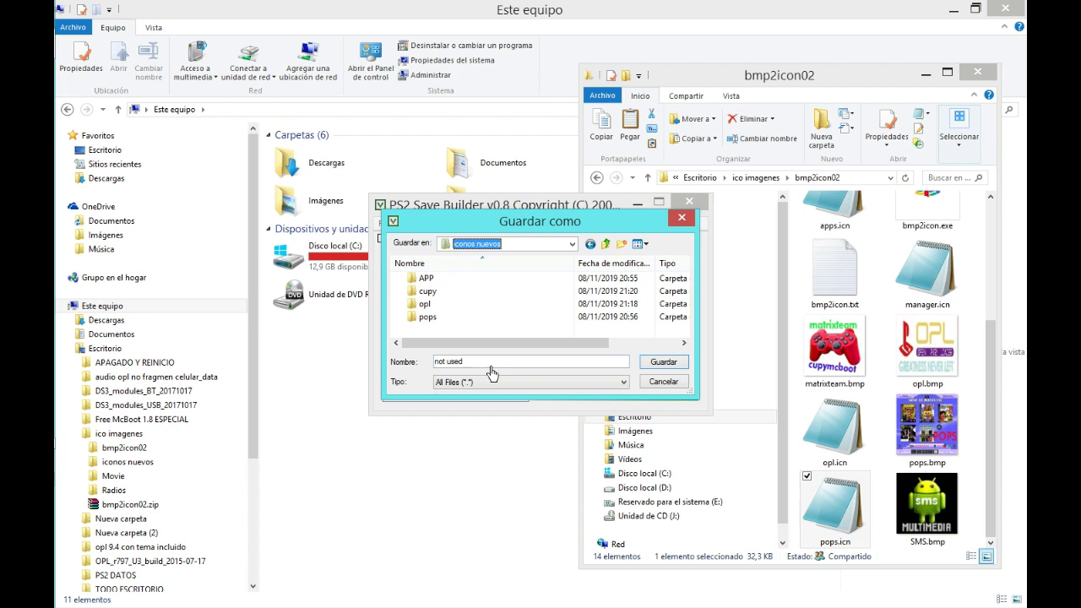
pyautogui.doubleClick(423, 316)
pyautogui.click(681, 364)
# Step: Start another new save and replace its default icon file with apps.icn from the bmp2icon02 folder
pyautogui.click(384, 223)
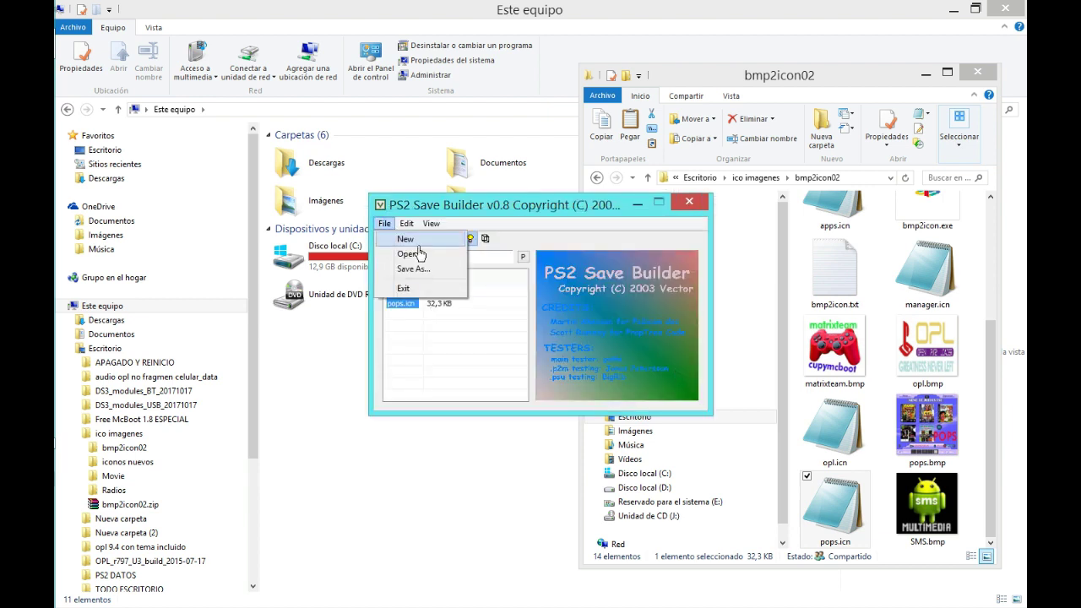
pyautogui.press('Escape')
pyautogui.rightClick(412, 311)
pyautogui.click(431, 346)
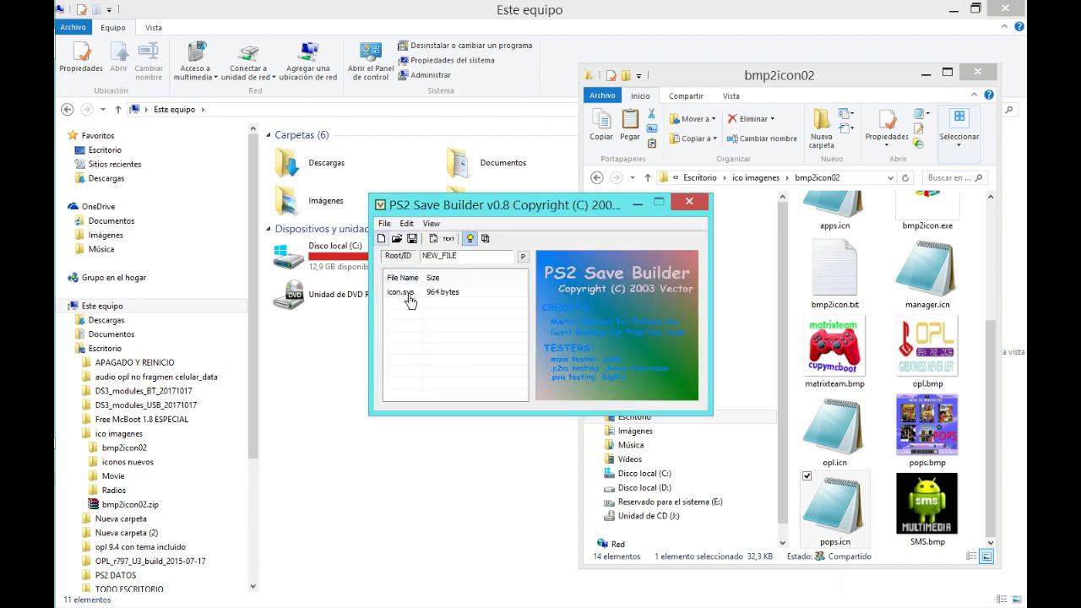
pyautogui.click(999, 423)
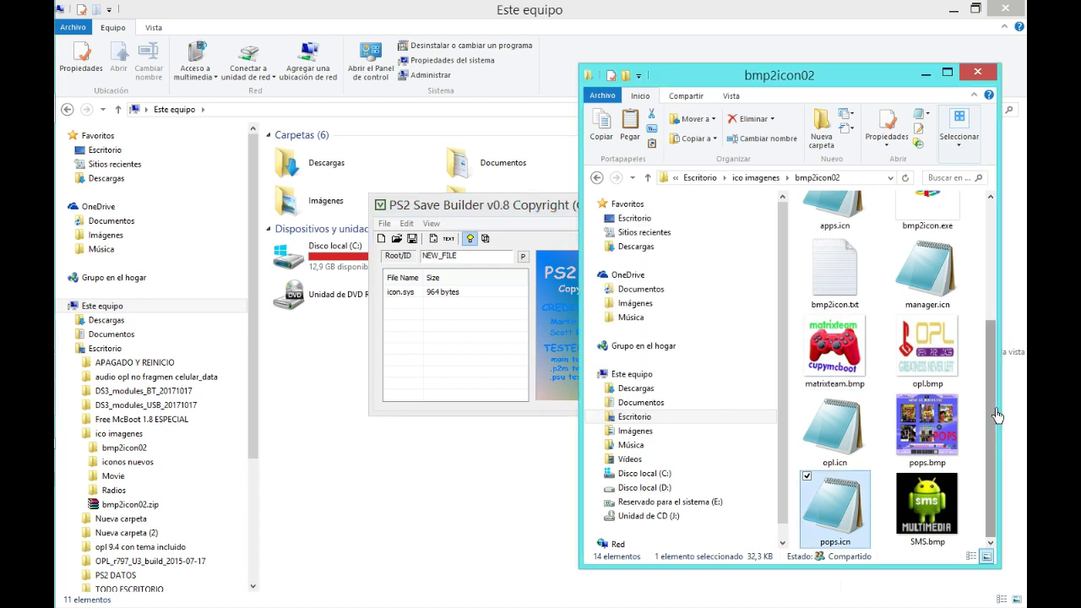
pyautogui.scroll(2, 997, 415)
pyautogui.moveTo(836, 283); pyautogui.dragTo(422, 355)
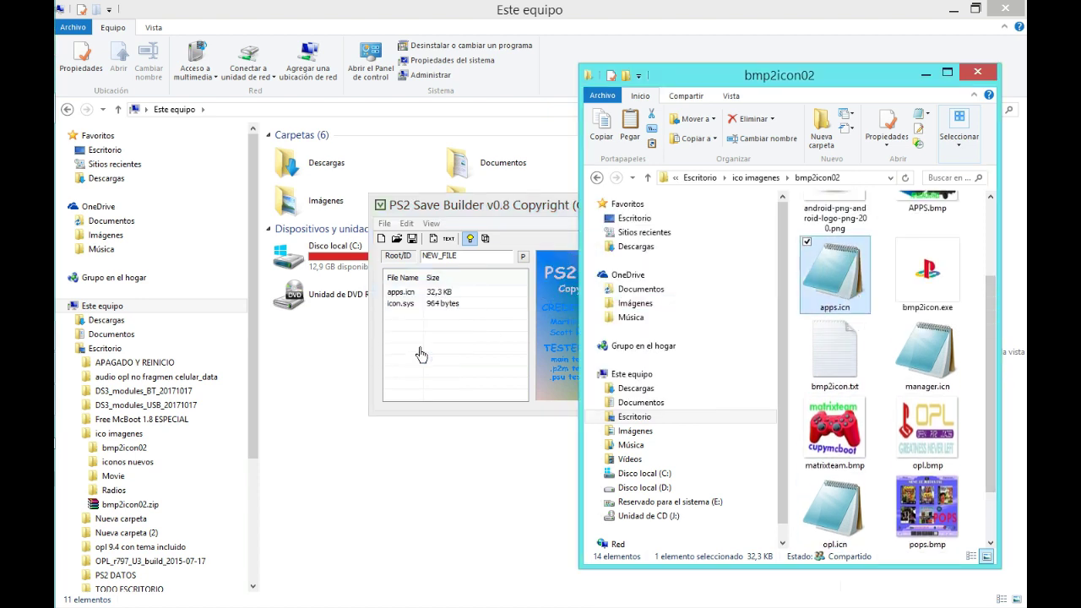
# Step: Edit icon.sys and set the save name to "aplicaciones" on Line 1 and "apps" on Line 2
pyautogui.rightClick(418, 315)
pyautogui.click(444, 325)
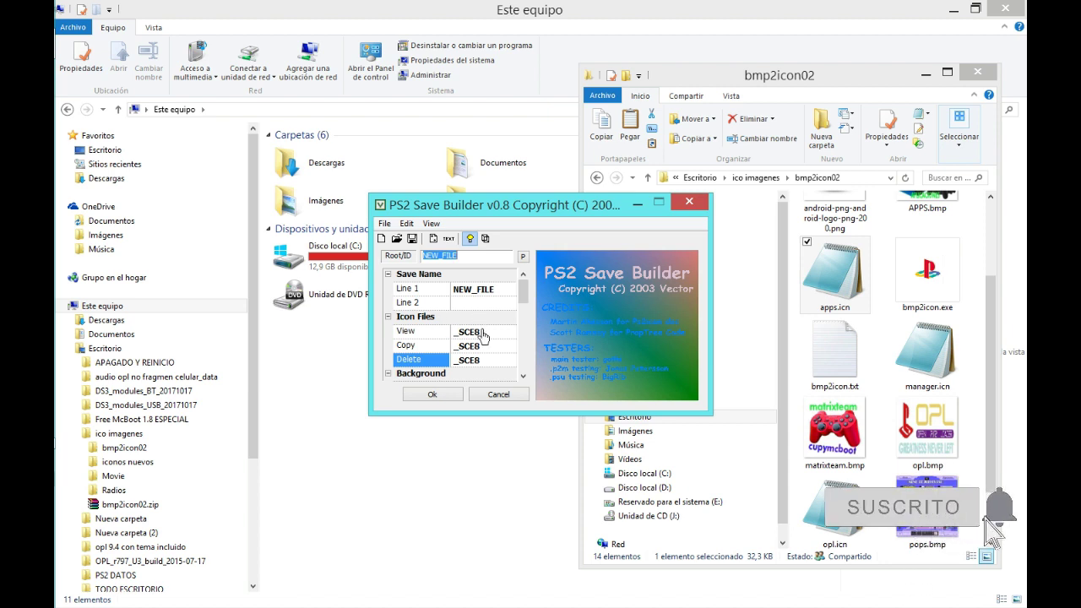
pyautogui.click(506, 289)
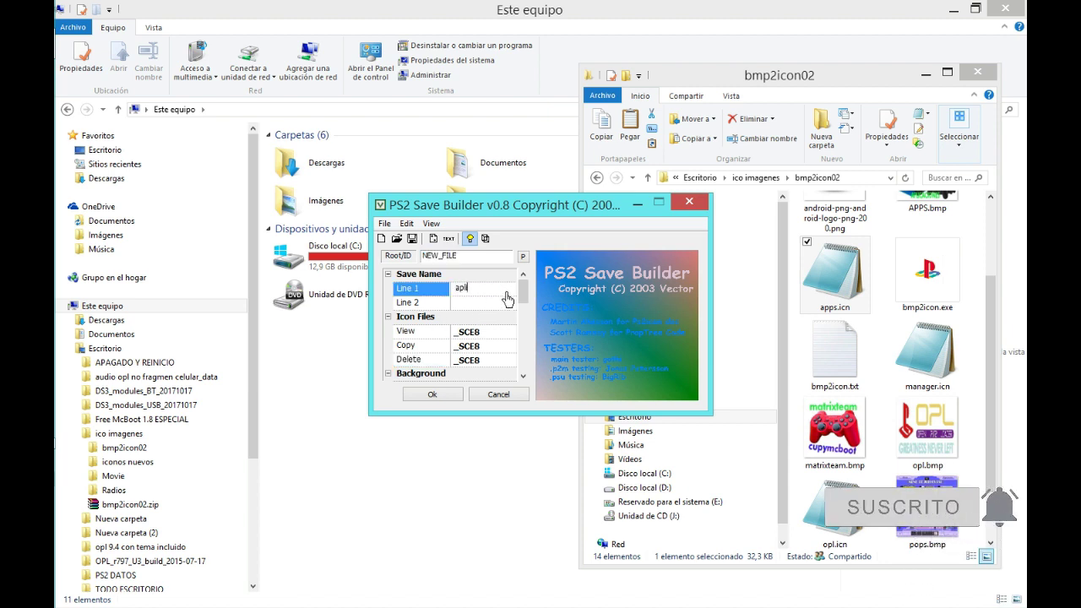
pyautogui.write('aplicaciones')
pyautogui.click(471, 306)
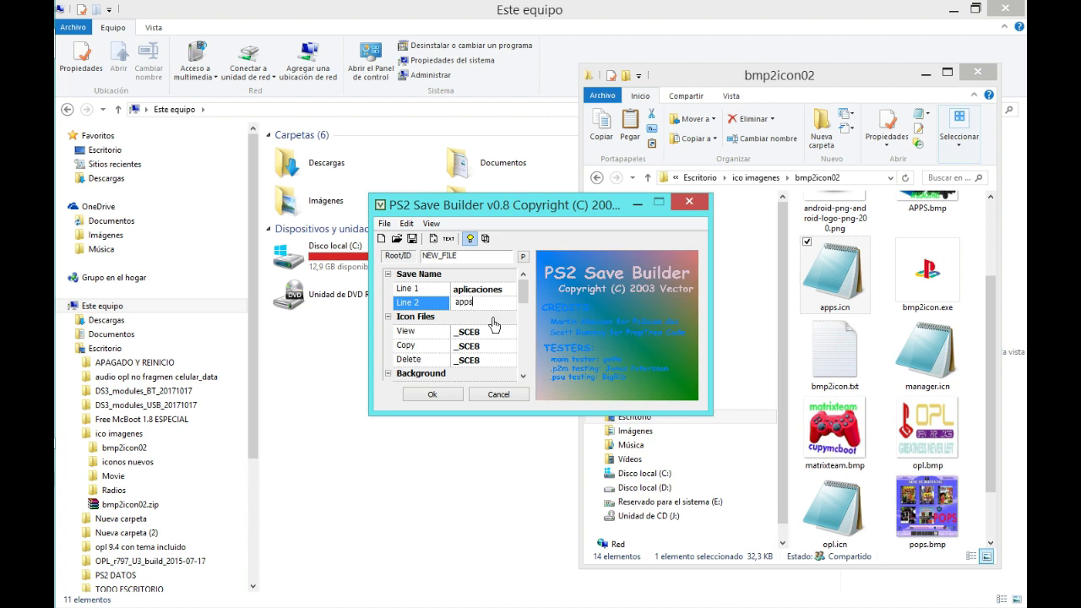
# Step: Set the icon files in icon.sys to apps.icn and apply the settings
pyautogui.click(494, 335)
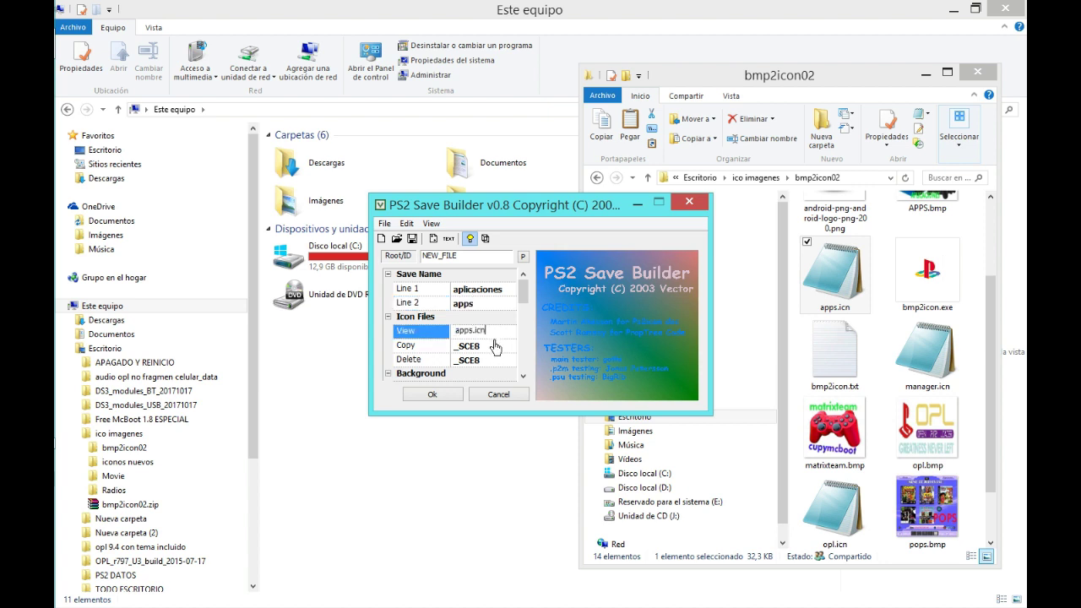
pyautogui.write('apps.icn')
pyautogui.click(498, 348)
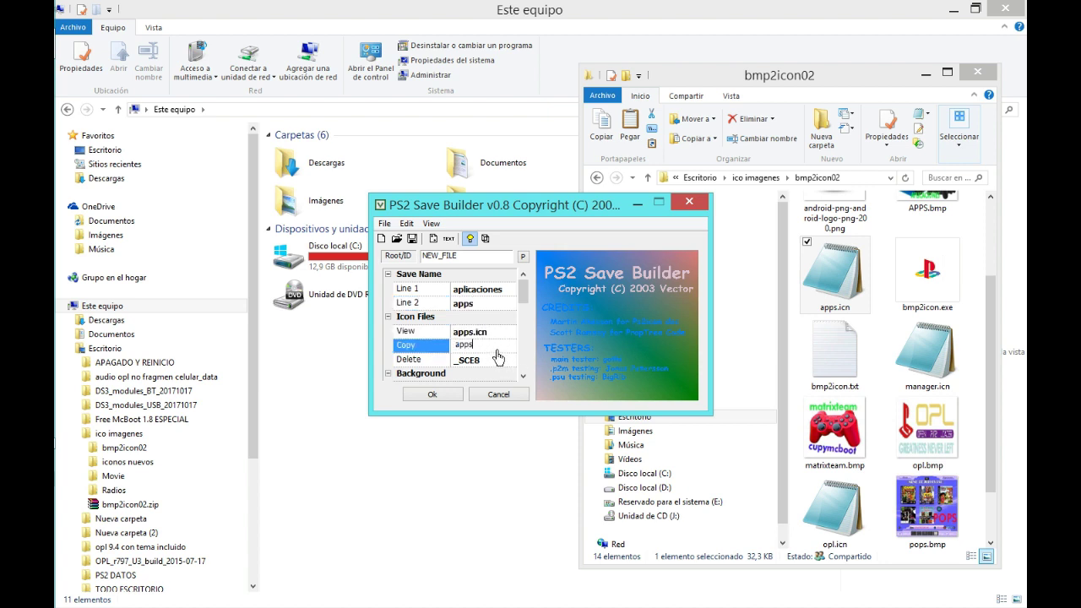
pyautogui.write('apps.icn')
pyautogui.click(493, 366)
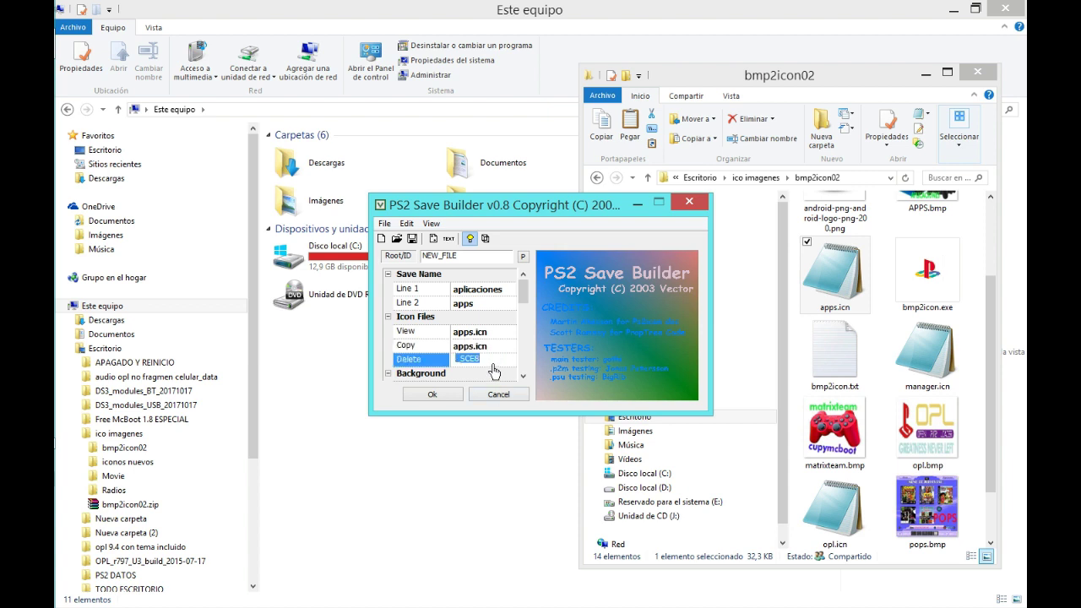
pyautogui.click(452, 399)
# Step: Extract apps.icn and icon.sys to the APP folder inside iconos nuevos
pyautogui.rightClick(422, 306)
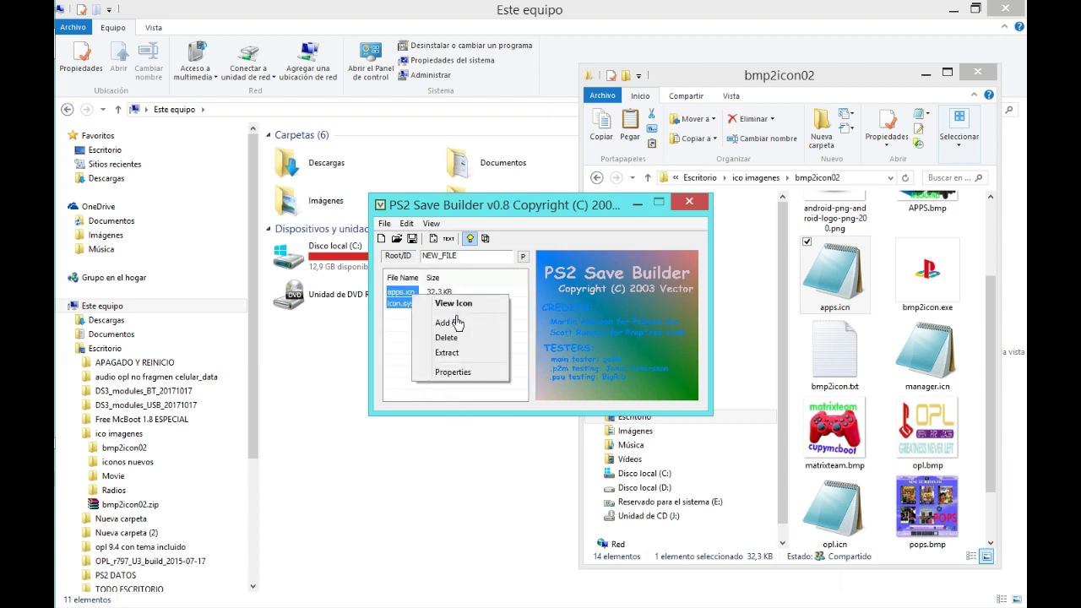
pyautogui.click(456, 357)
pyautogui.click(571, 245)
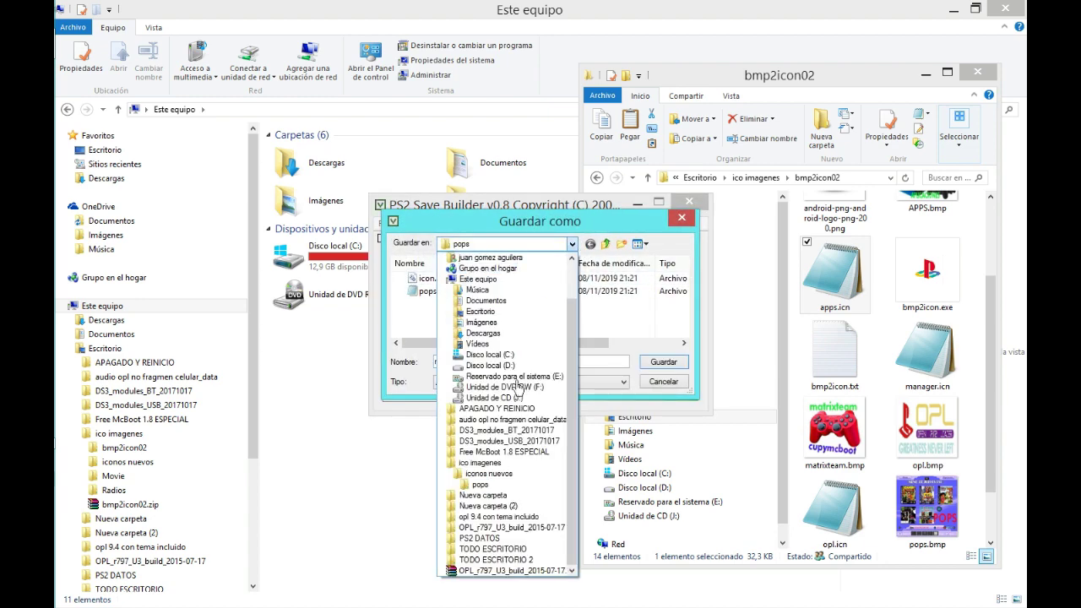
pyautogui.click(477, 481)
pyautogui.click(429, 278)
pyautogui.click(664, 361)
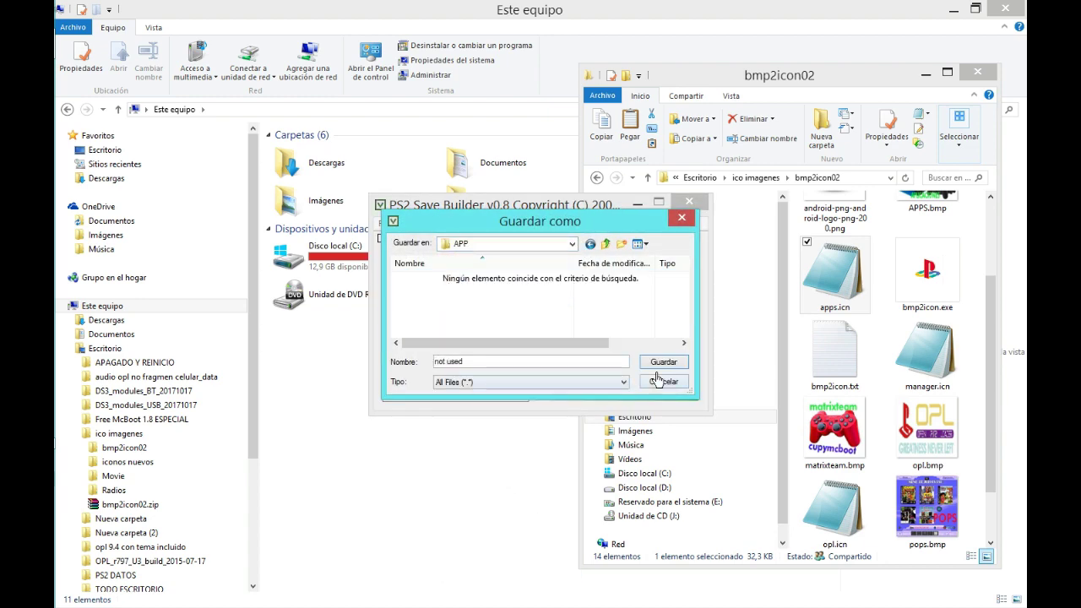
pyautogui.click(662, 363)
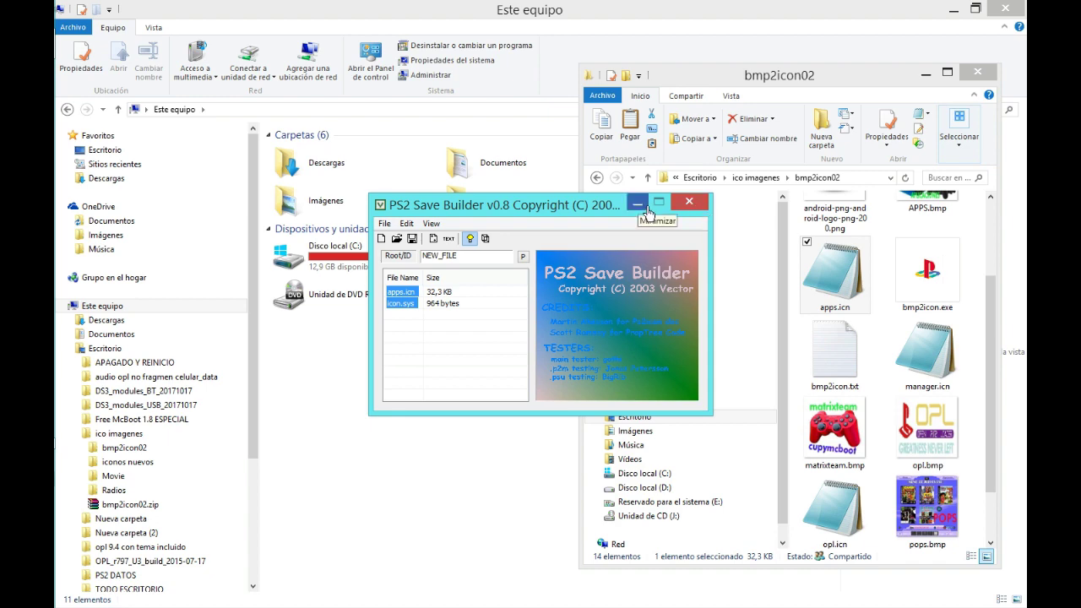
# Step: Close the save builder, maximize the Explorer window and go back through the folder history to bmp2icon02
pyautogui.click(690, 203)
pyautogui.click(947, 72)
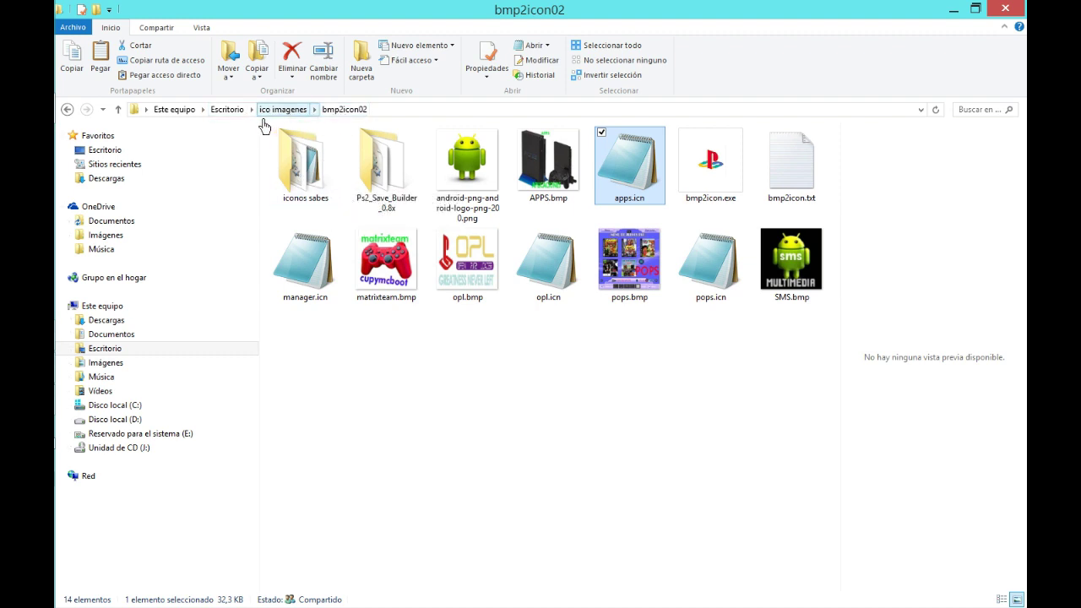
pyautogui.click(68, 109)
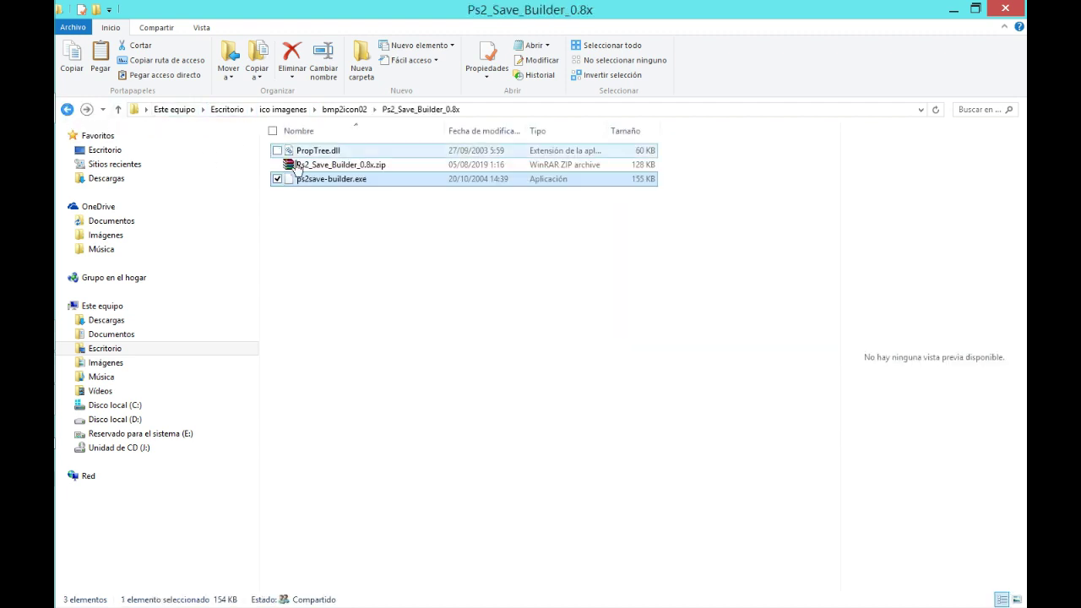
pyautogui.click(85, 112)
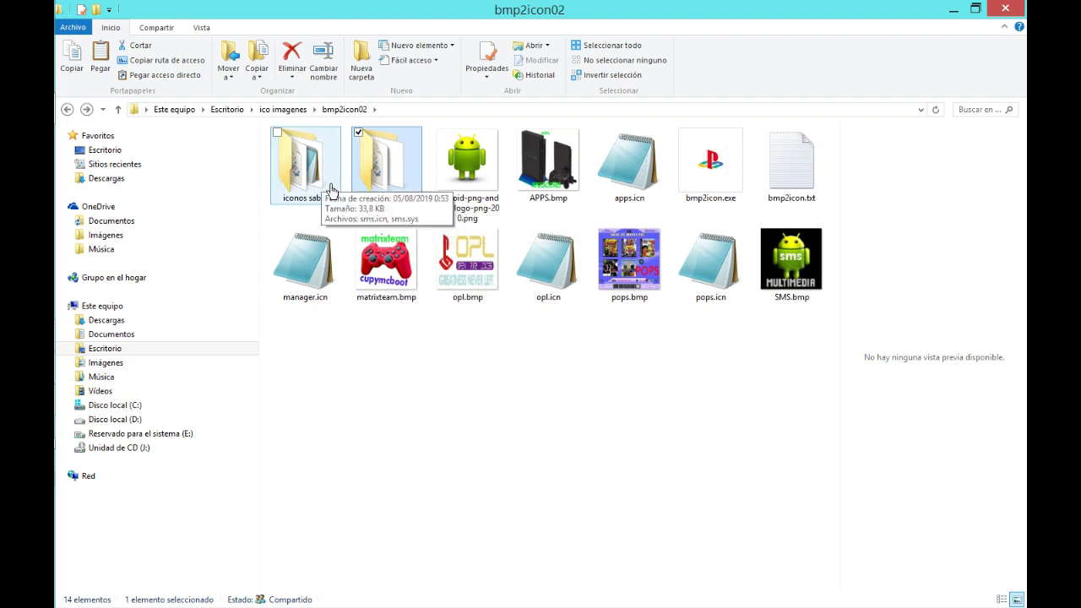
# Step: Copy the APP, cupy, opl and pops folders from iconos nuevos inside ico imagenes
pyautogui.click(533, 341)
pyautogui.click(497, 306)
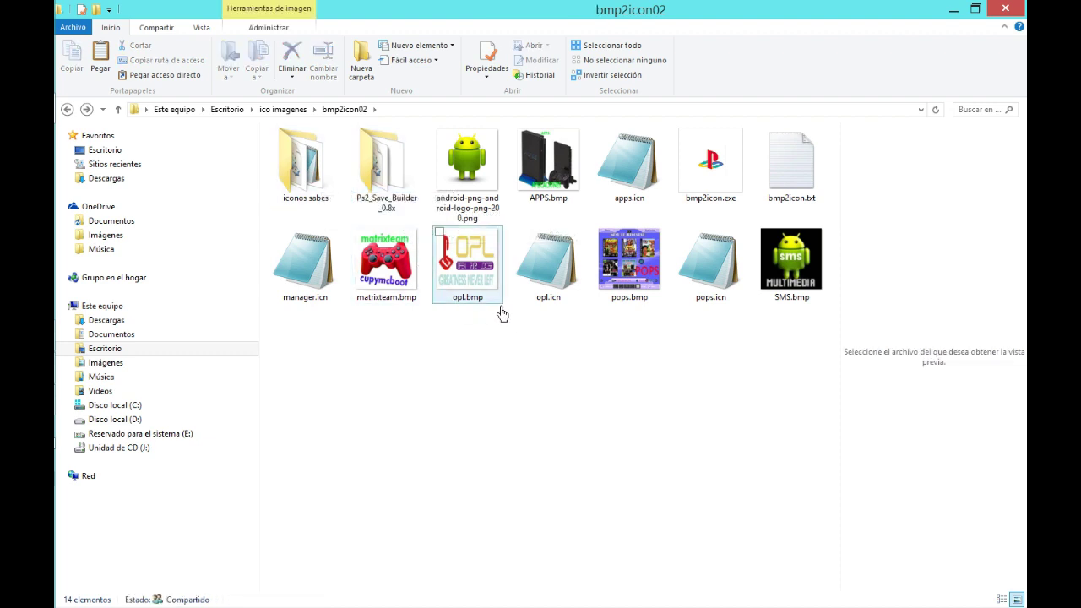
pyautogui.click(484, 326)
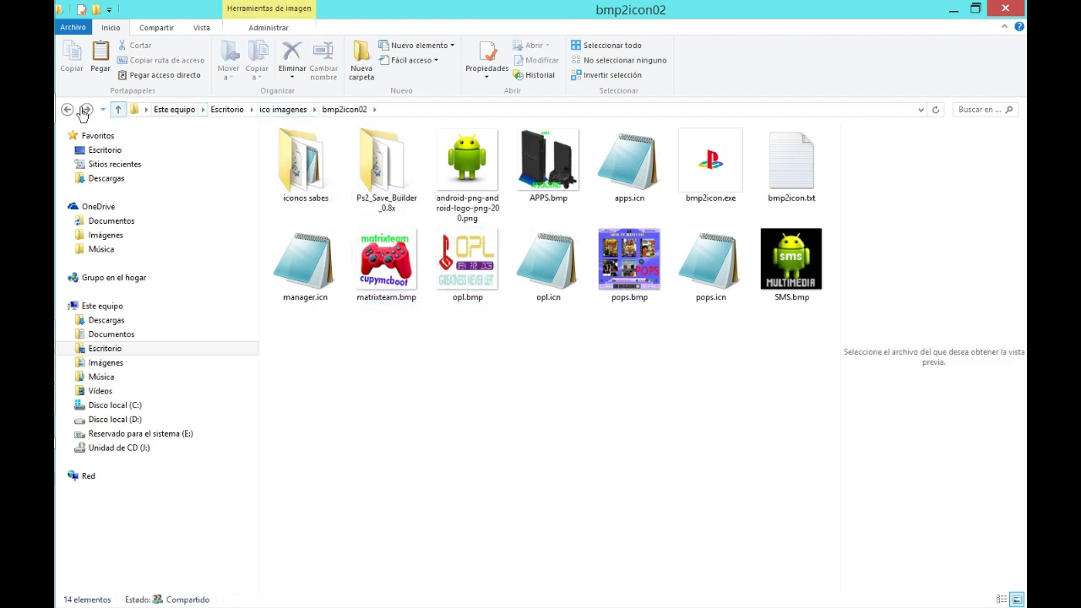
pyautogui.click(117, 110)
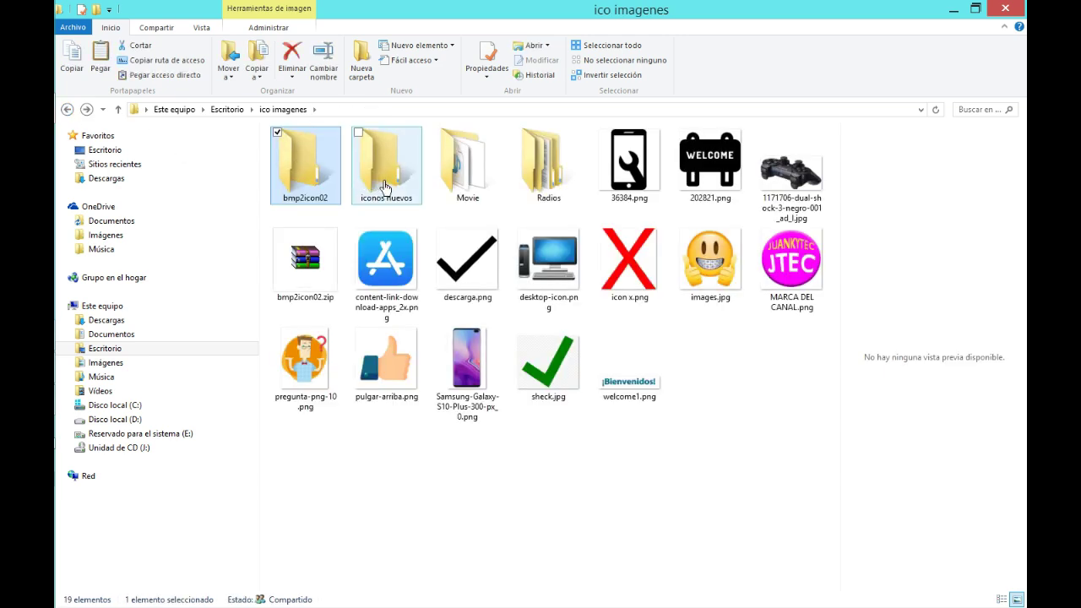
pyautogui.doubleClick(384, 173)
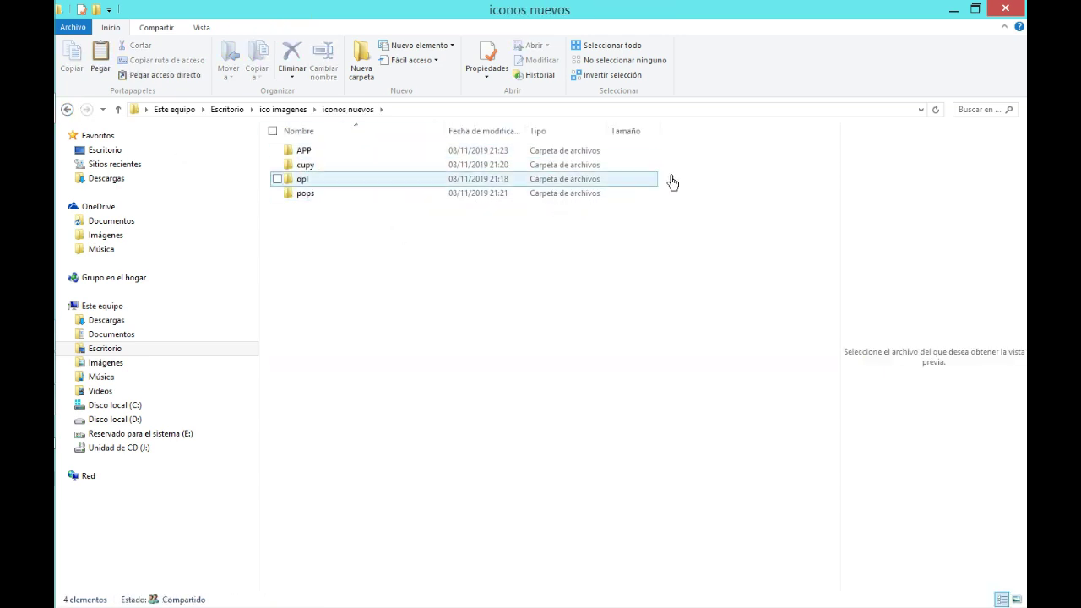
pyautogui.moveTo(672, 145); pyautogui.dragTo(583, 208)
pyautogui.rightClick(408, 184)
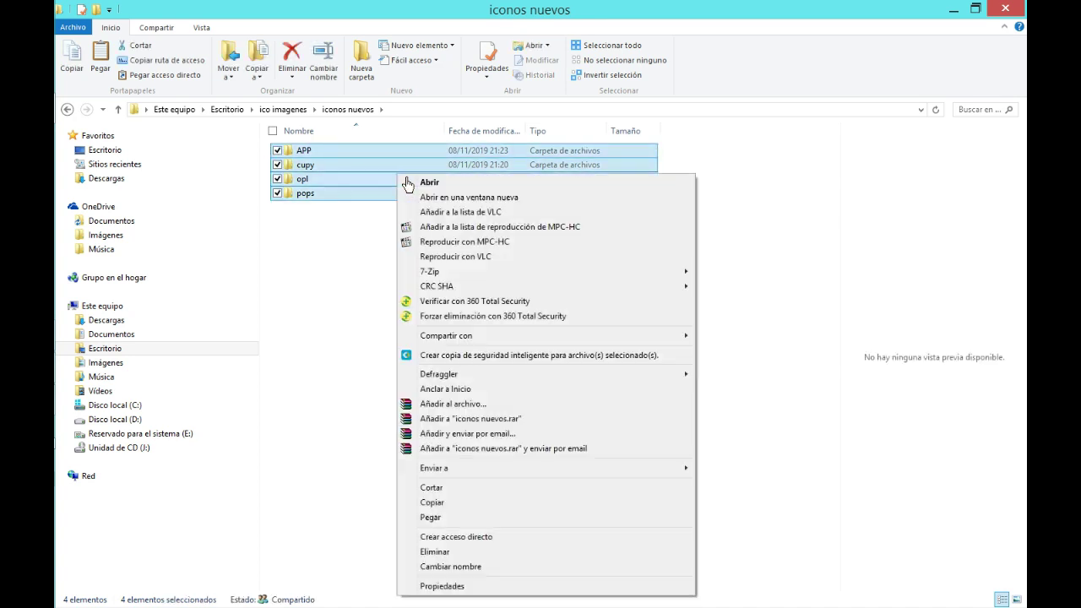
pyautogui.click(435, 503)
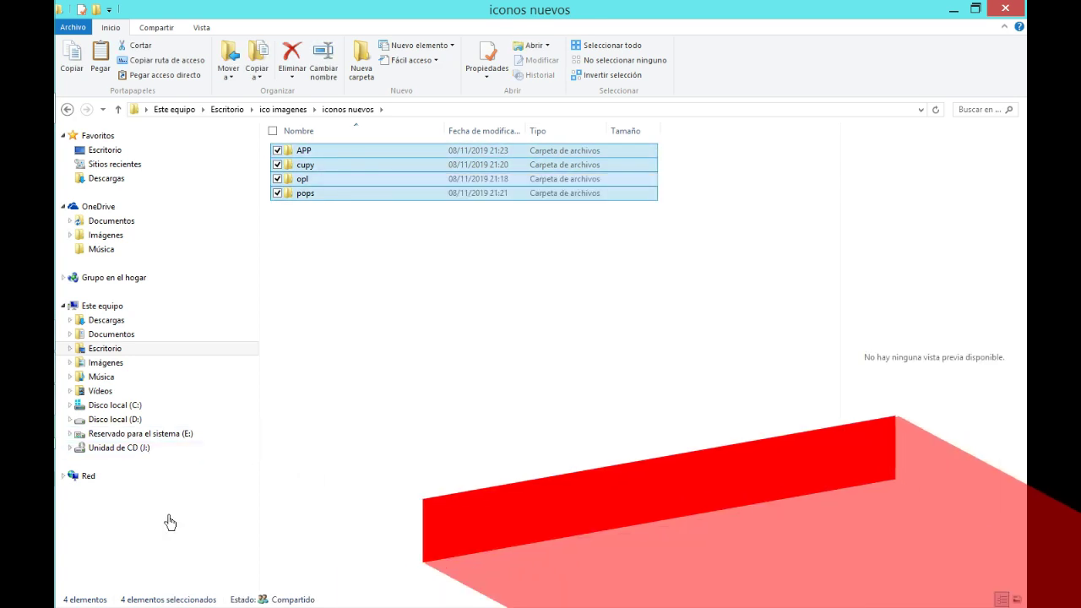
# Step: Delete the existing APP, cupy and pops folders from the removable disk K:
pyautogui.click(160, 467)
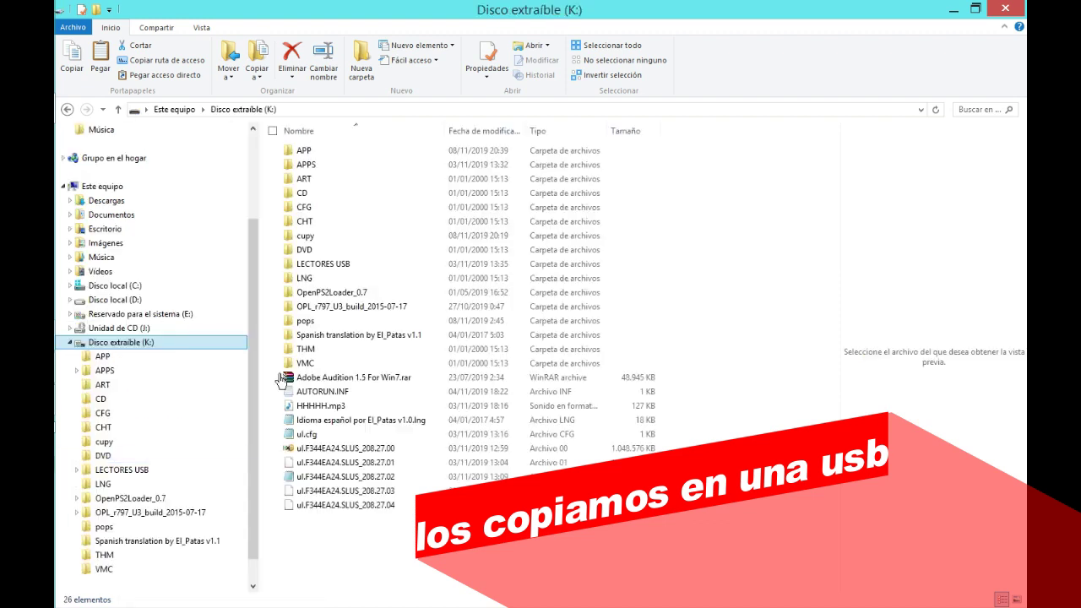
pyautogui.click(328, 154)
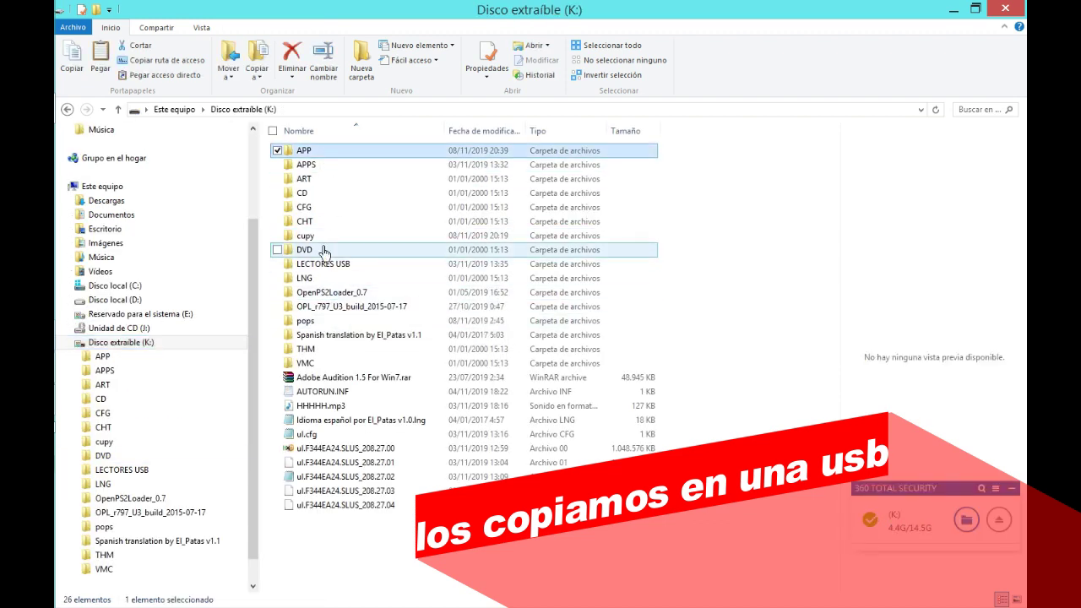
pyautogui.keyDown('ctrl'); pyautogui.click(342, 238); pyautogui.keyUp('ctrl')
pyautogui.keyDown('ctrl'); pyautogui.click(328, 322); pyautogui.keyUp('ctrl')
pyautogui.rightClick(322, 326)
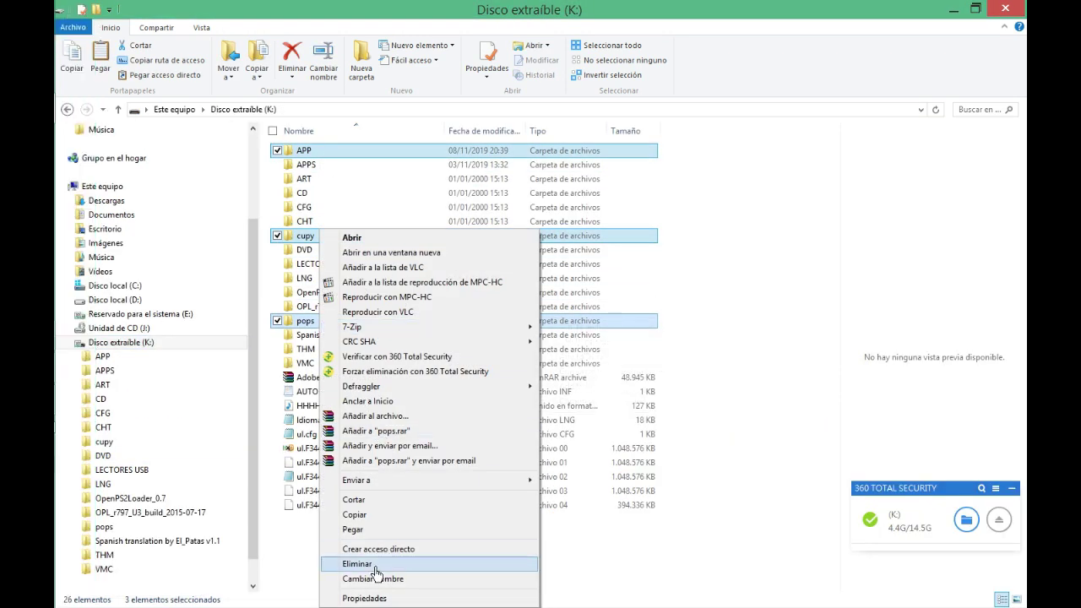
pyautogui.click(359, 556)
pyautogui.click(622, 330)
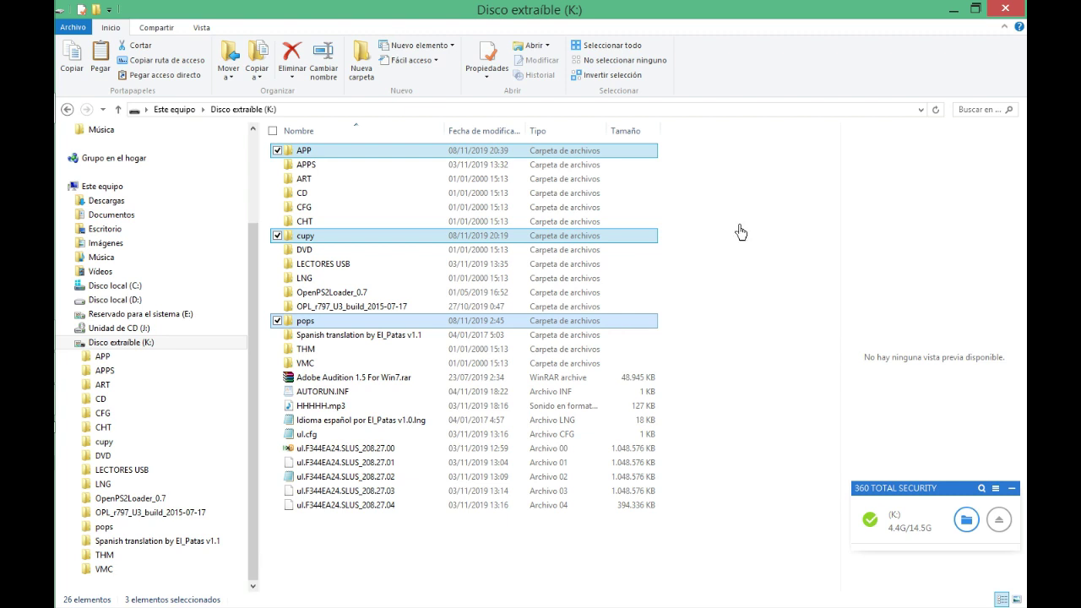
# Step: Paste the copied icon folders into the root of disk K: and eject the drive
pyautogui.rightClick(787, 208)
pyautogui.click(819, 305)
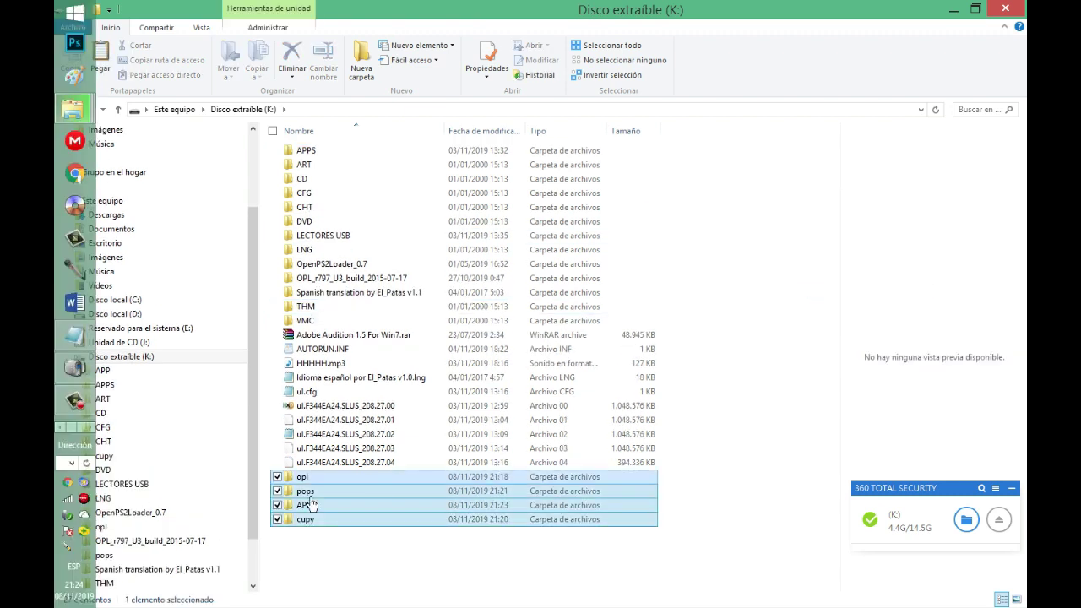
pyautogui.rightClick(166, 362)
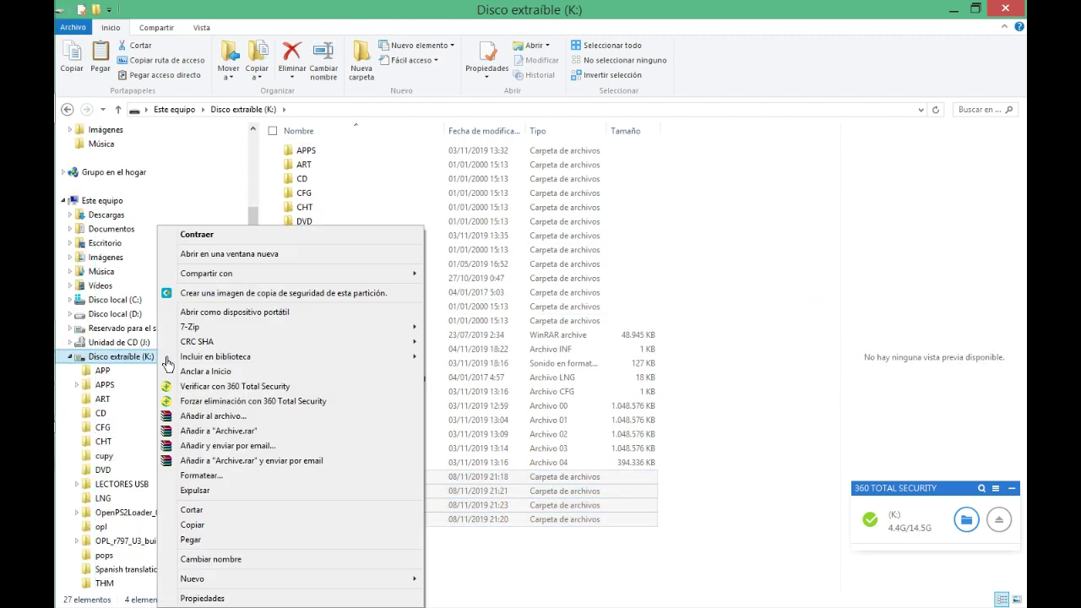
pyautogui.click(195, 490)
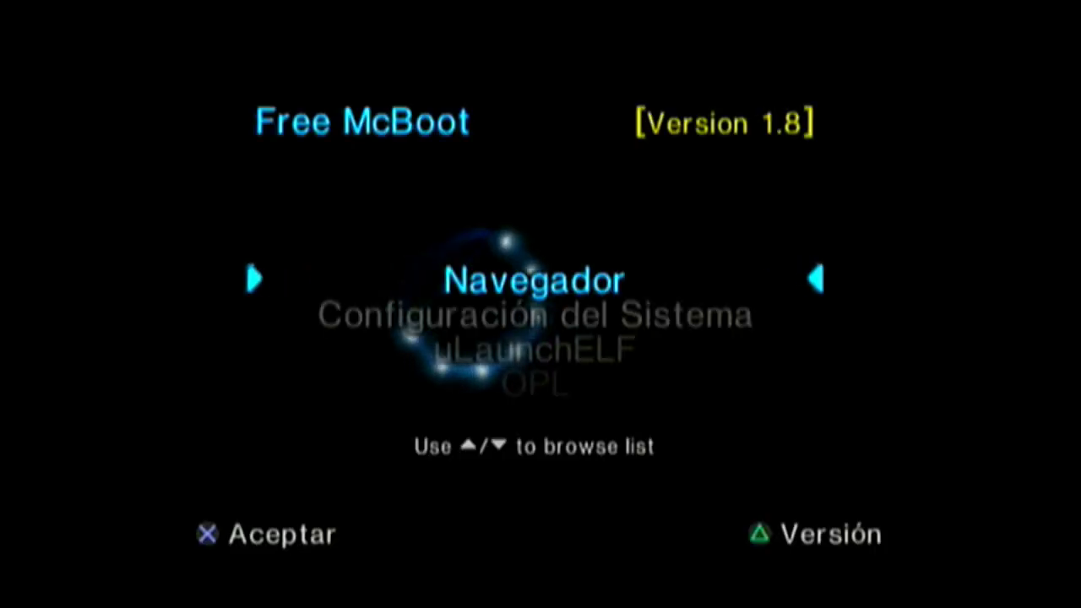
# Step: Launch uLaunchELF from the Free McBoot menu on the PS2 and open its FileBrowser
pyautogui.press('Down')
pyautogui.press('Down')
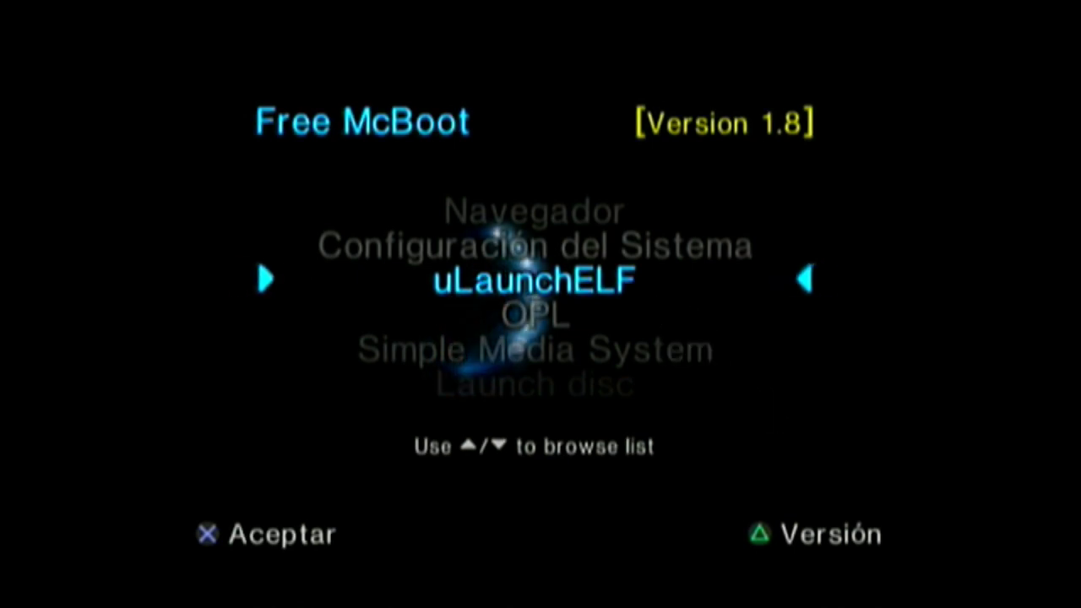
pyautogui.press('Return')
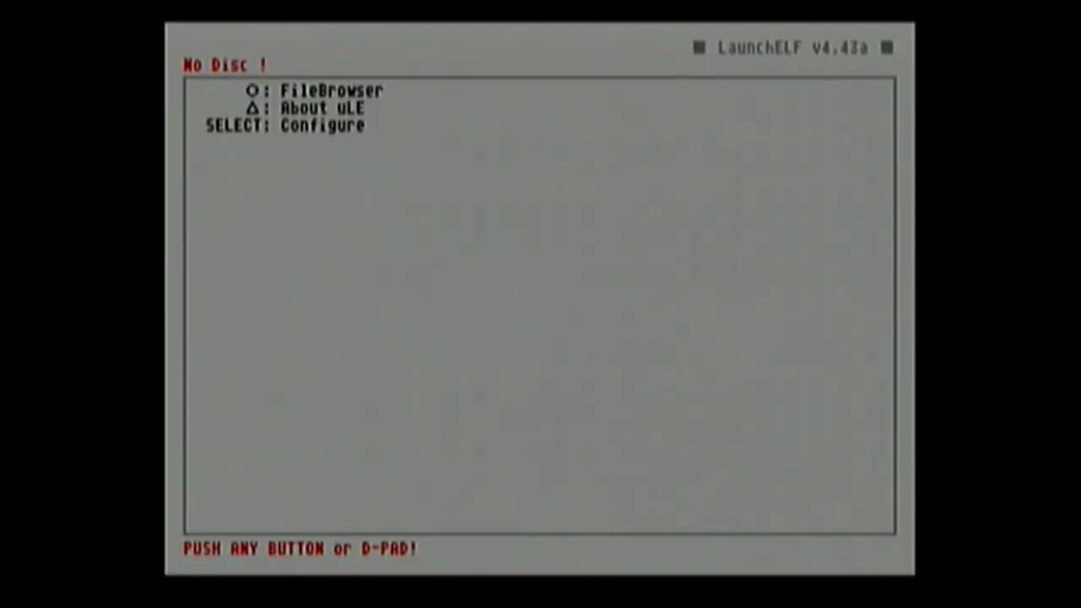
pyautogui.press('Return')
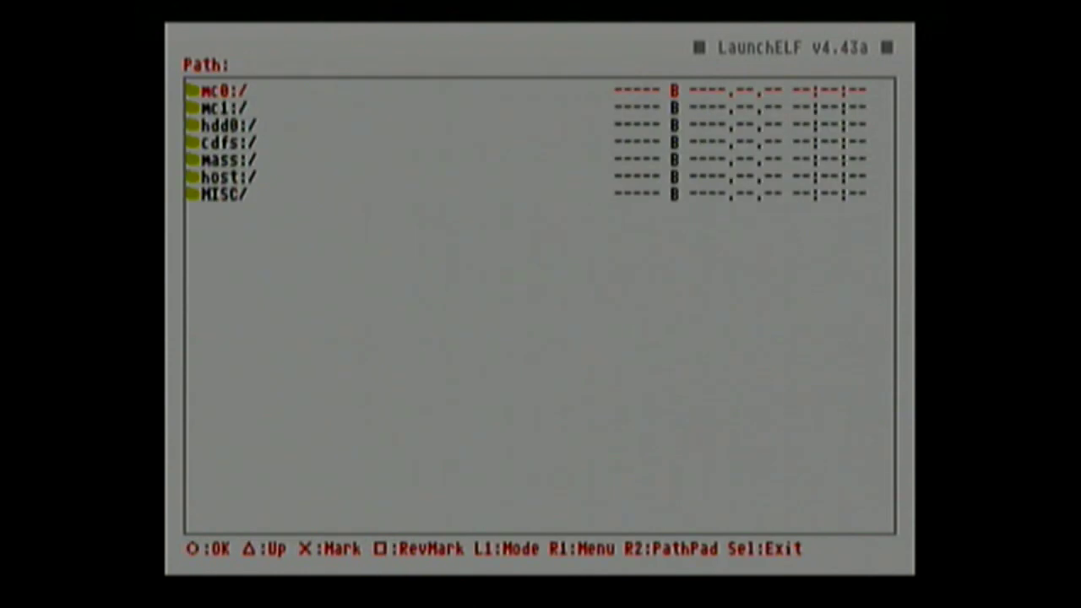
# Step: Mark and copy icon.sys and opl.icn from the opl folder on the USB drive mass:/
pyautogui.press('Down')
pyautogui.press('Down')
pyautogui.press('Down')
pyautogui.press('Down')
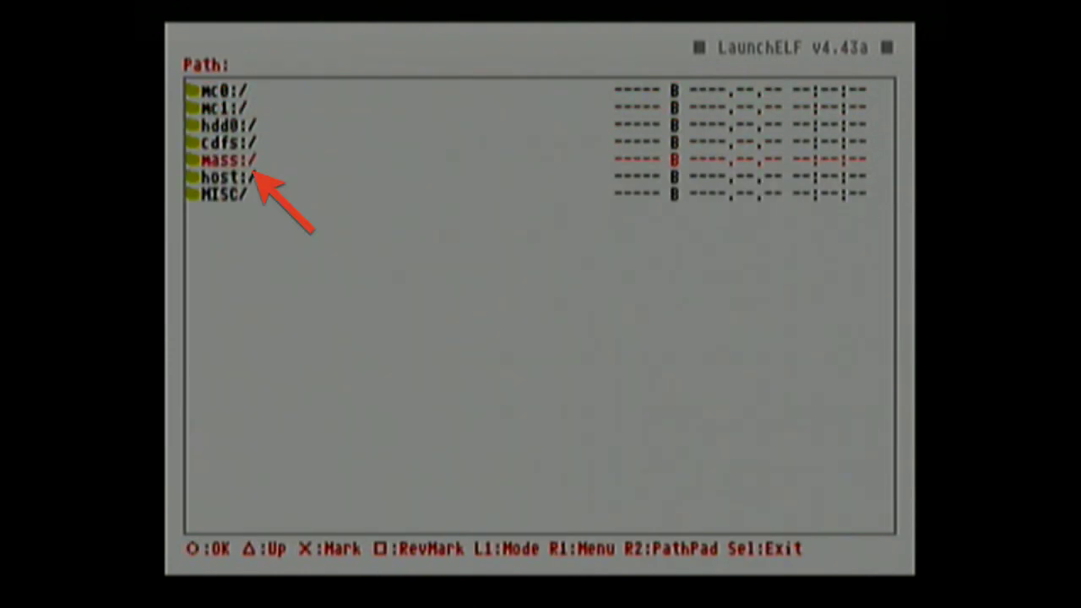
pyautogui.press('Return')
pyautogui.press('Down')
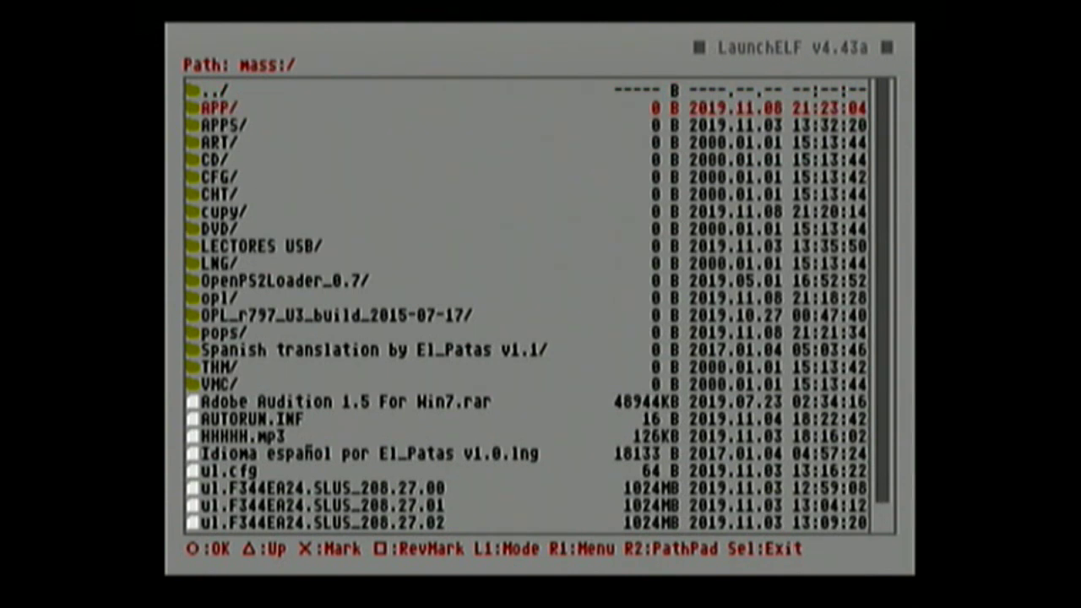
pyautogui.press('Down')
pyautogui.press('Down')
pyautogui.press('Down')
pyautogui.press('Down')
pyautogui.press('Down')
pyautogui.press('Down')
pyautogui.press('Down')
pyautogui.press('Down')
pyautogui.press('Down')
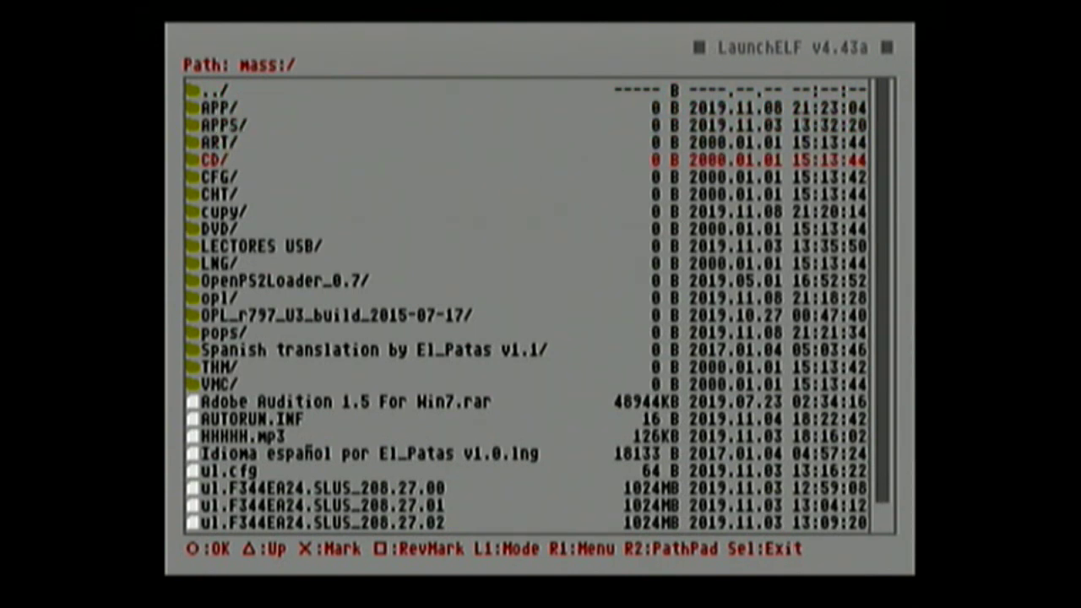
pyautogui.press('Down')
pyautogui.press('Down')
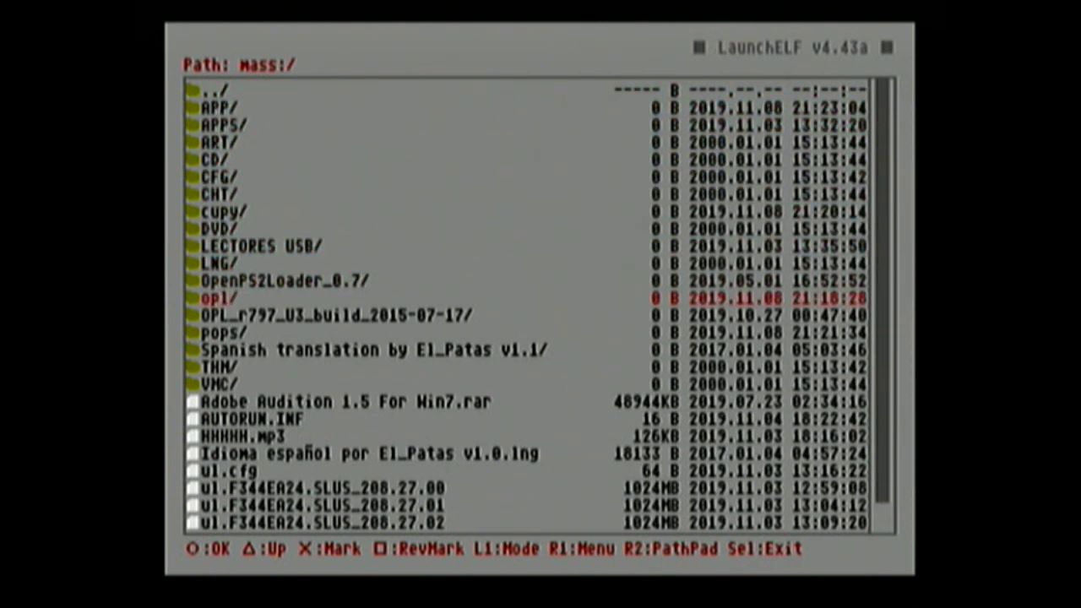
pyautogui.press('Return')
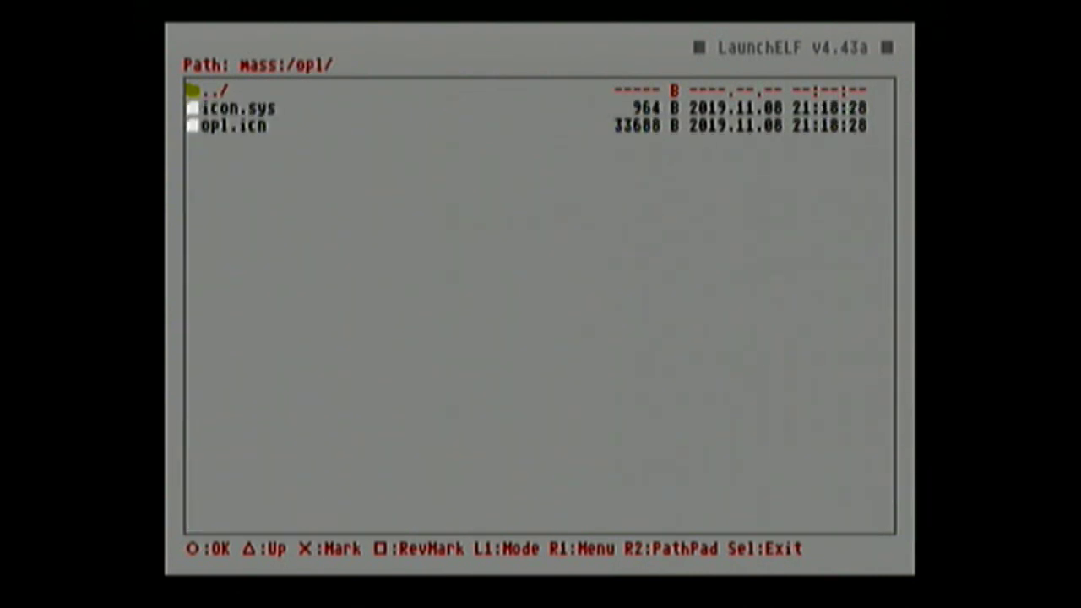
pyautogui.press('Menu')
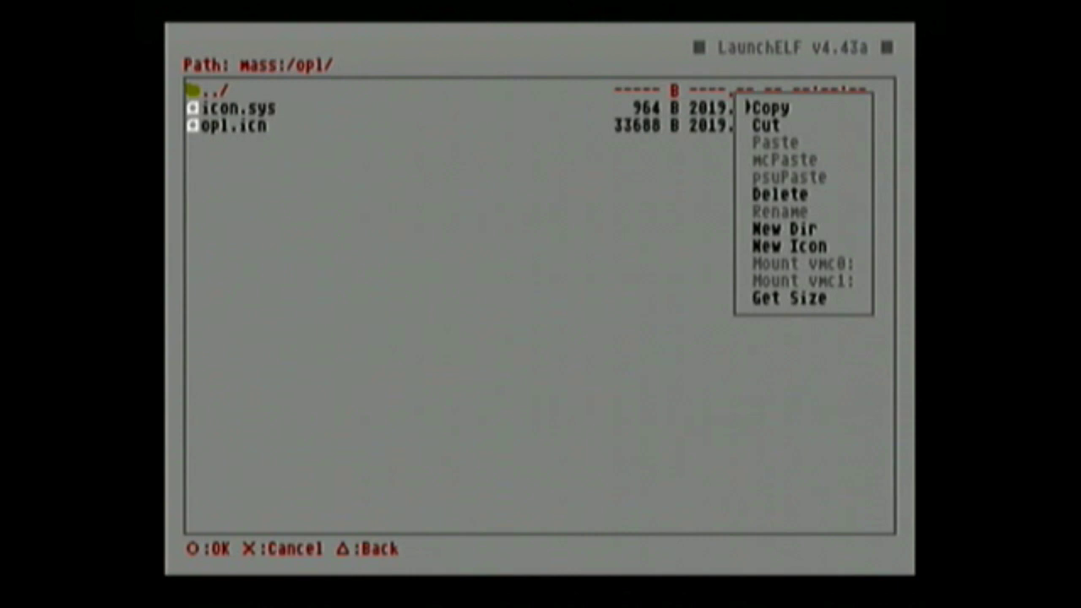
pyautogui.press('Return')
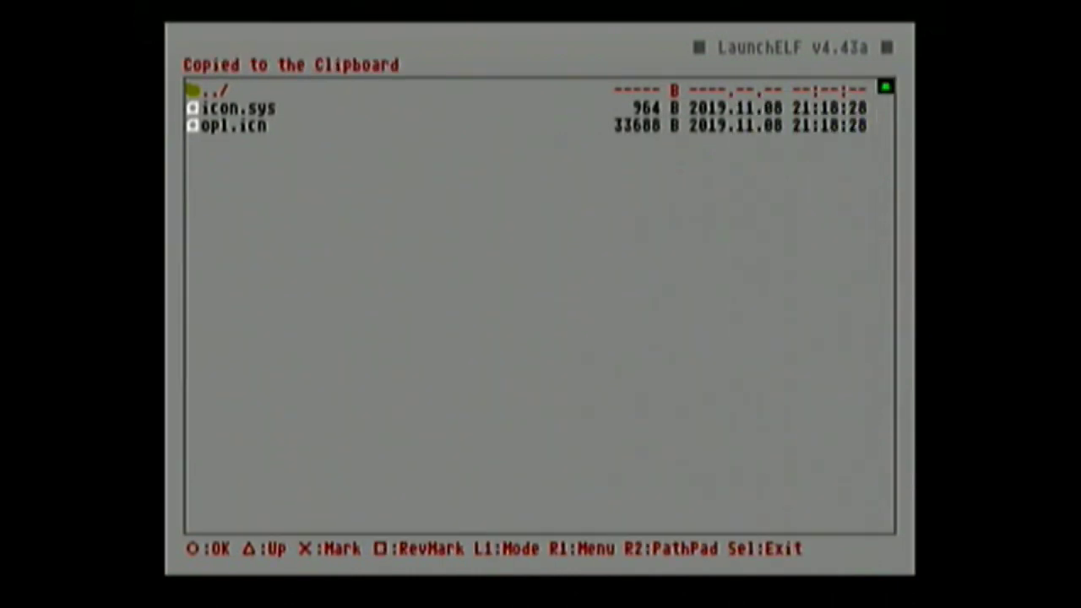
# Step: Paste the copied OPL icon files into the APPS folder on memory card mc0:/
pyautogui.press('BackSpace')
pyautogui.press('BackSpace')
pyautogui.press('Up')
pyautogui.press('Up')
pyautogui.press('Up')
pyautogui.press('Up')
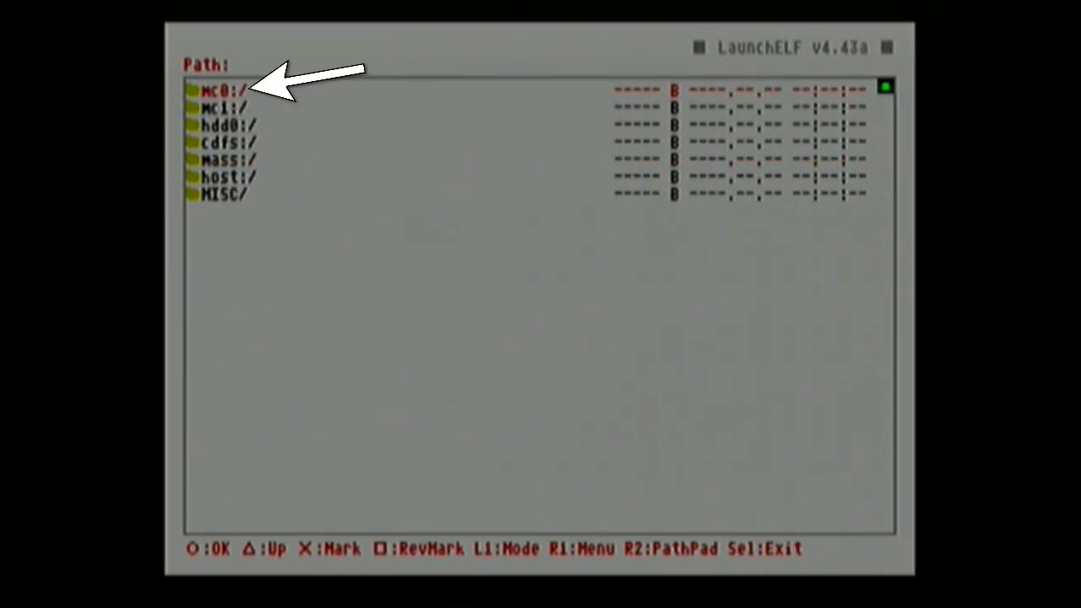
pyautogui.press('Return')
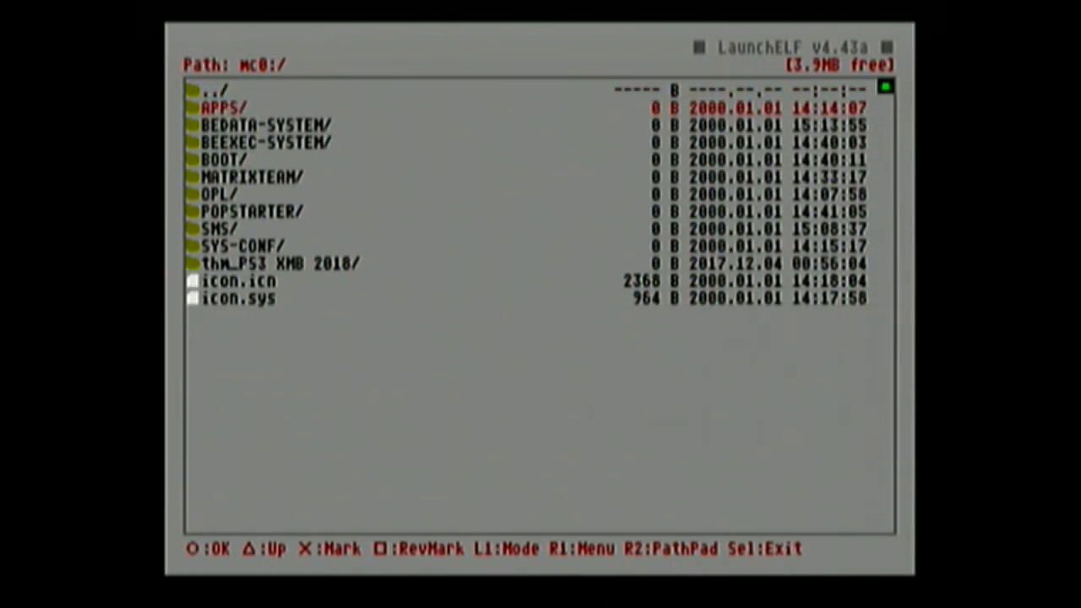
pyautogui.press('Return')
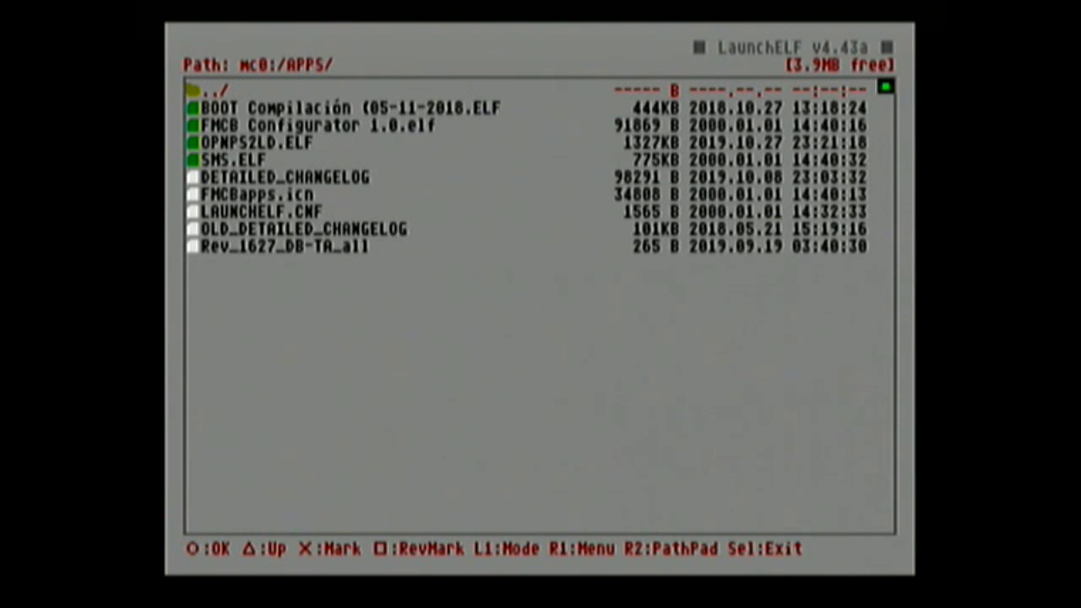
pyautogui.press('Menu')
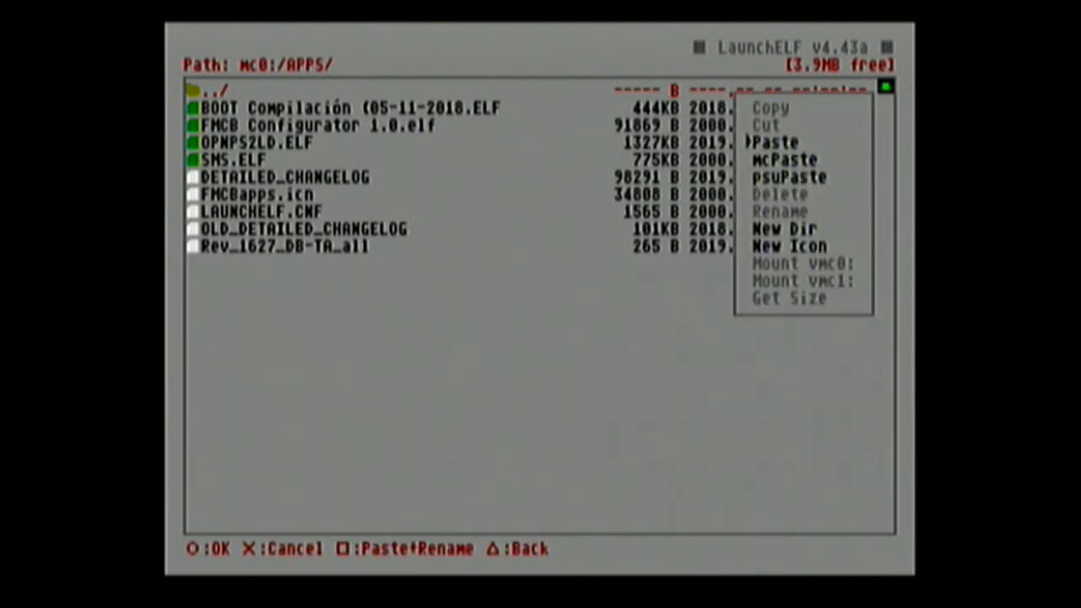
pyautogui.press('Return')
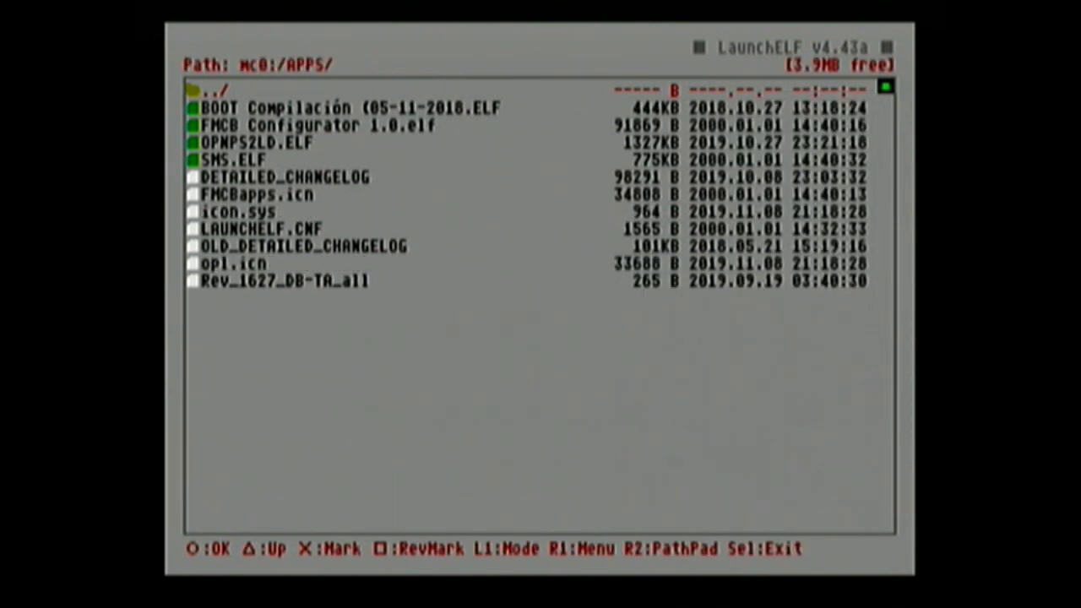
# Step: Copy icon.sys and manager.icn from the cupy folder on mass:/
pyautogui.press('BackSpace')
pyautogui.press('BackSpace')
pyautogui.press('Down')
pyautogui.press('Down')
pyautogui.press('Down')
pyautogui.press('Down')
pyautogui.press('Return')
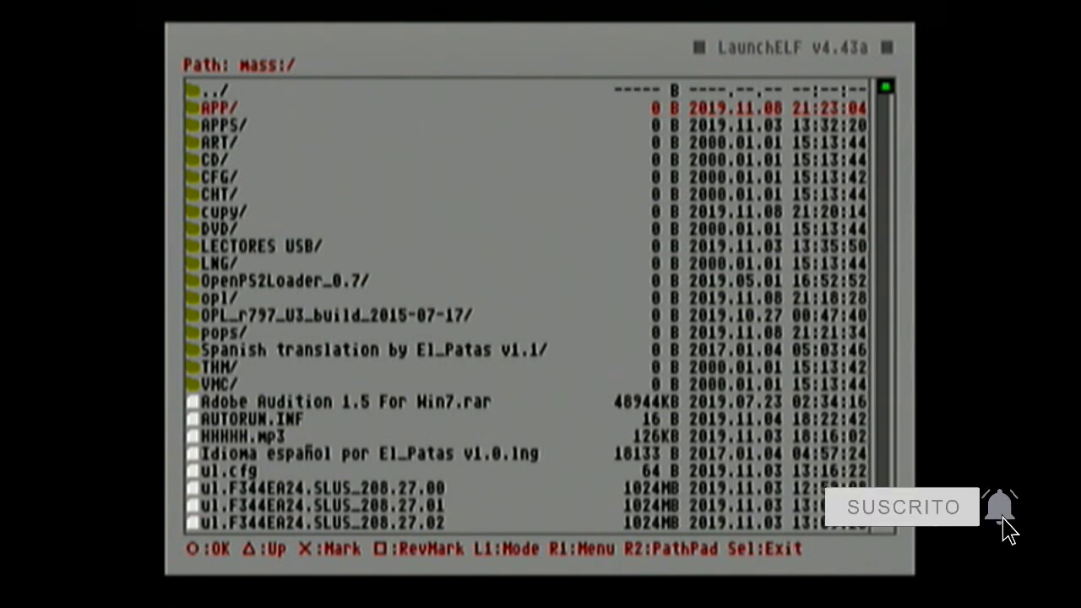
pyautogui.press('Down')
pyautogui.press('Down')
pyautogui.press('Down')
pyautogui.press('Down')
pyautogui.press('Down')
pyautogui.press('Down')
pyautogui.press('Return')
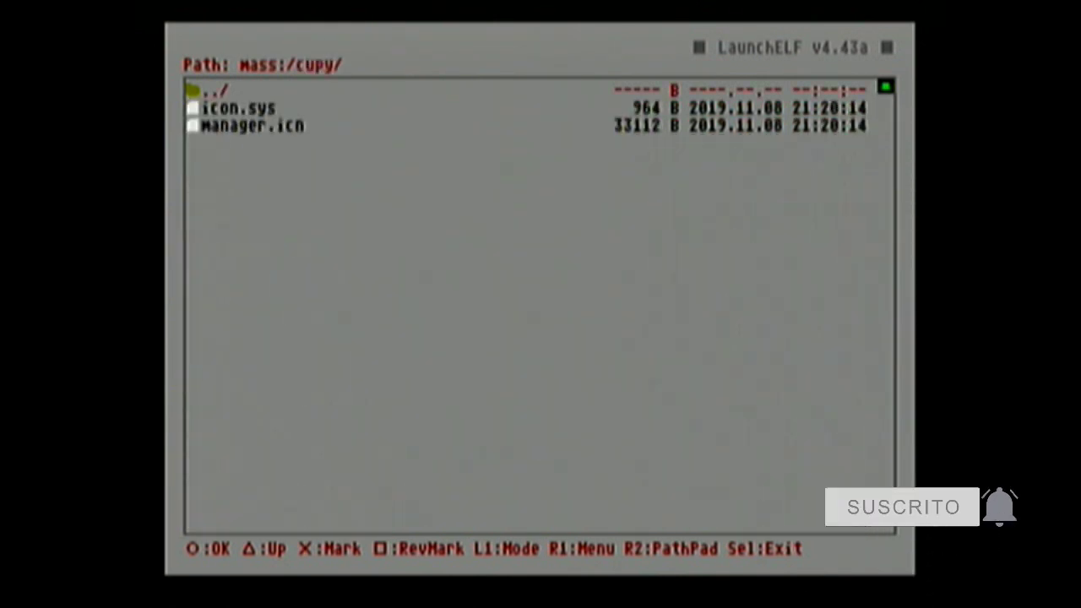
pyautogui.press('Menu')
# Step: Paste the copied manager icon files into the MATRIXTEAM folder on mc0:/
pyautogui.press('BackSpace')
pyautogui.press('BackSpace')
pyautogui.press('BackSpace')
pyautogui.press('Up')
pyautogui.press('Up')
pyautogui.press('Up')
pyautogui.press('Up')
pyautogui.press('Return')
pyautogui.press('Down')
pyautogui.press('Down')
pyautogui.press('Down')
pyautogui.press('Down')
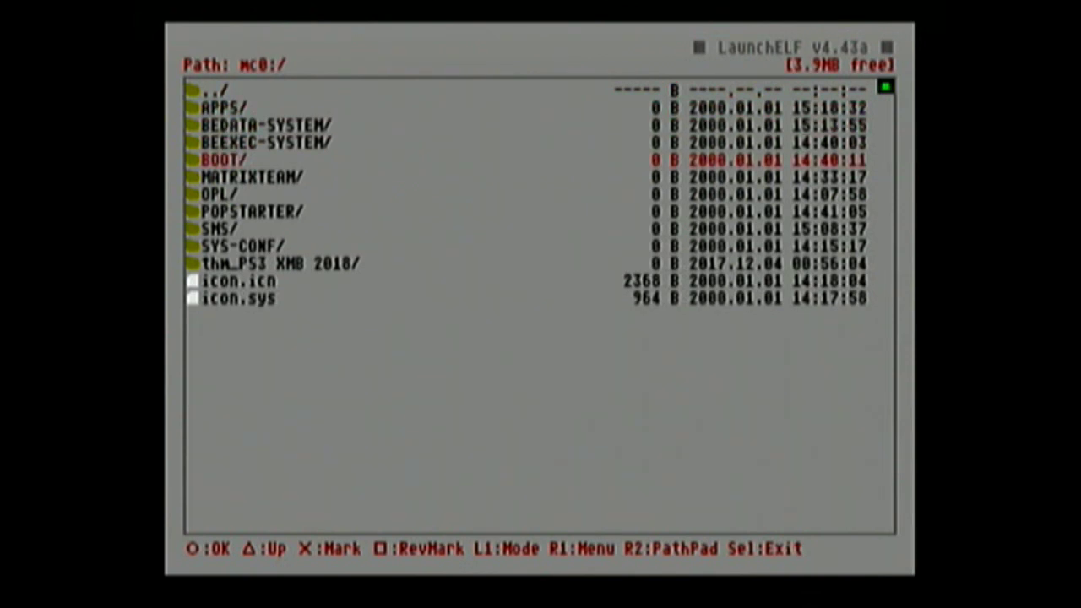
pyautogui.press('Down')
pyautogui.press('Return')
pyautogui.press('Menu')
pyautogui.press('Return')
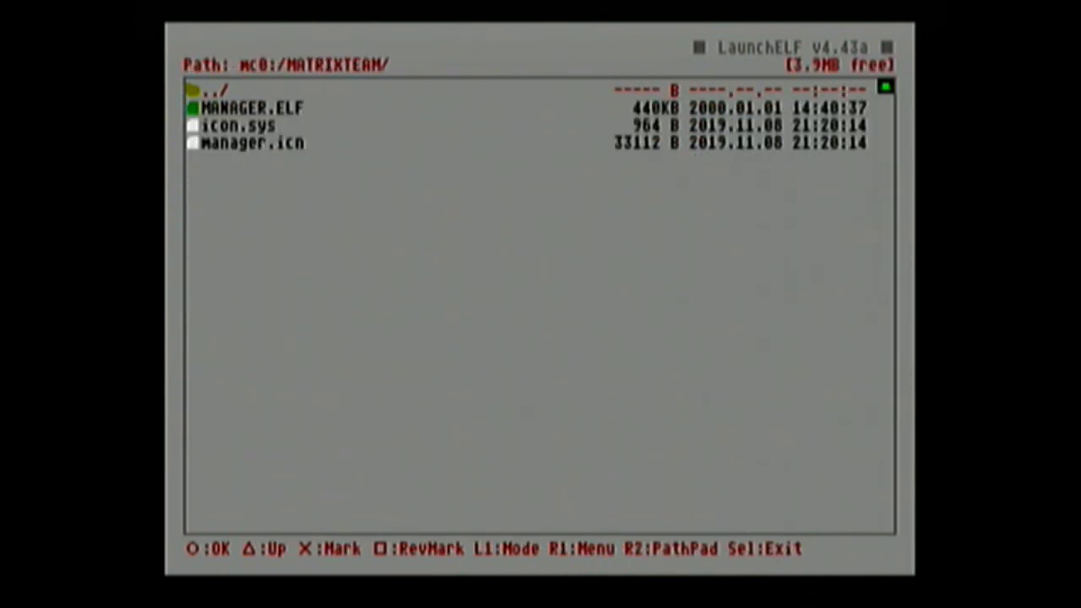
# Step: Copy the icon files from the pops folder on mass:/
pyautogui.press('BackSpace')
pyautogui.press('BackSpace')
pyautogui.press('Down')
pyautogui.press('Down')
pyautogui.press('Down')
pyautogui.press('Down')
pyautogui.press('Return')
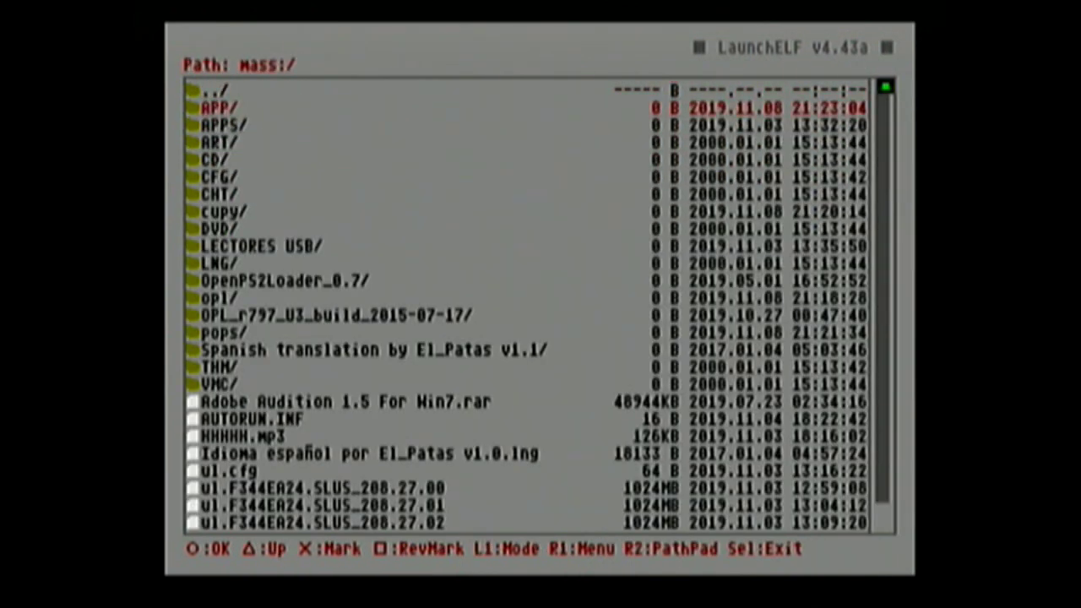
pyautogui.press('Down')
pyautogui.press('Down')
pyautogui.press('Down')
pyautogui.press('Down')
pyautogui.press('Down')
pyautogui.press('Down')
pyautogui.press('Down')
pyautogui.press('Down')
pyautogui.press('Down')
pyautogui.press('Down')
pyautogui.press('Down')
pyautogui.press('Down')
pyautogui.press('Down')
pyautogui.press('Return')
pyautogui.press('Menu')
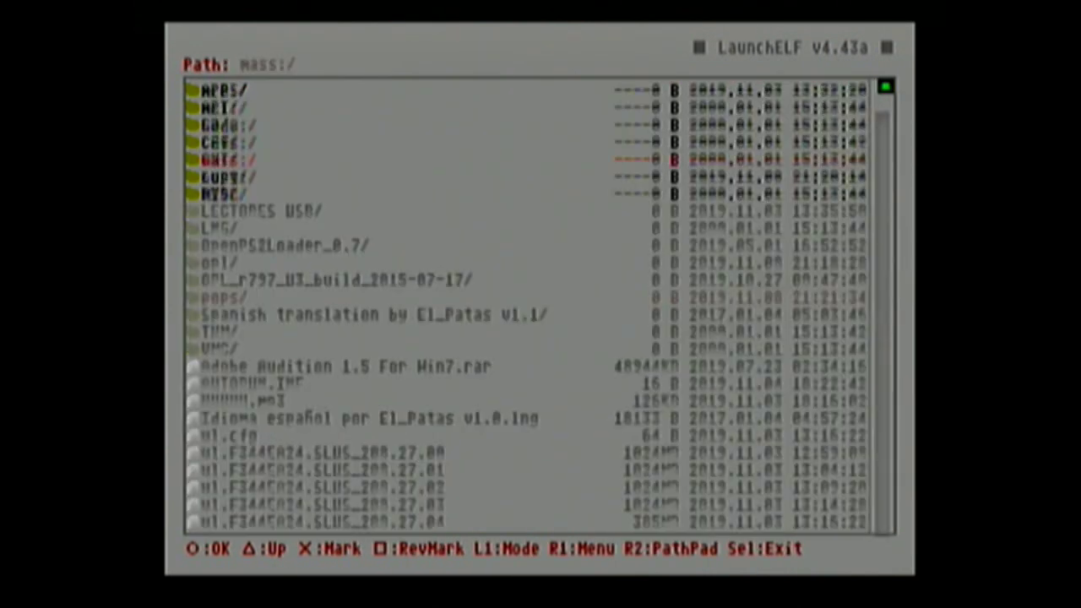
# Step: Paste the copied pops icon files into the POPSTARTER folder on memory card mc0:/
pyautogui.press('Up')
pyautogui.press('Up')
pyautogui.press('Up')
pyautogui.press('Up')
pyautogui.press('Return')
pyautogui.press('Down')
pyautogui.press('Down')
pyautogui.press('Down')
pyautogui.press('Down')
pyautogui.press('Down')
pyautogui.press('Down')
pyautogui.press('Down')
pyautogui.press('Return')
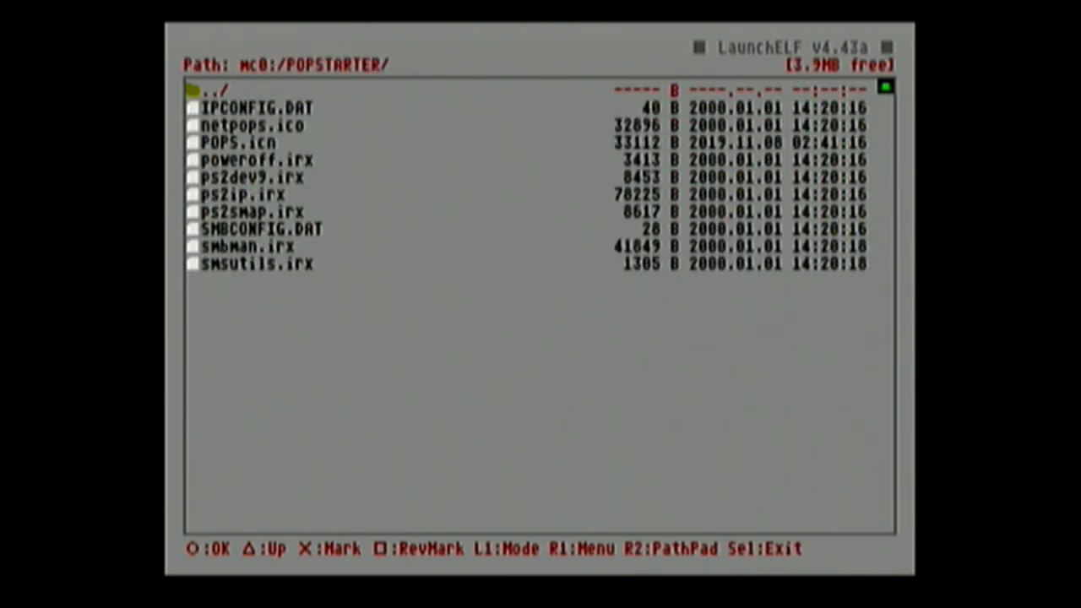
pyautogui.press('Menu')
pyautogui.press('Return')
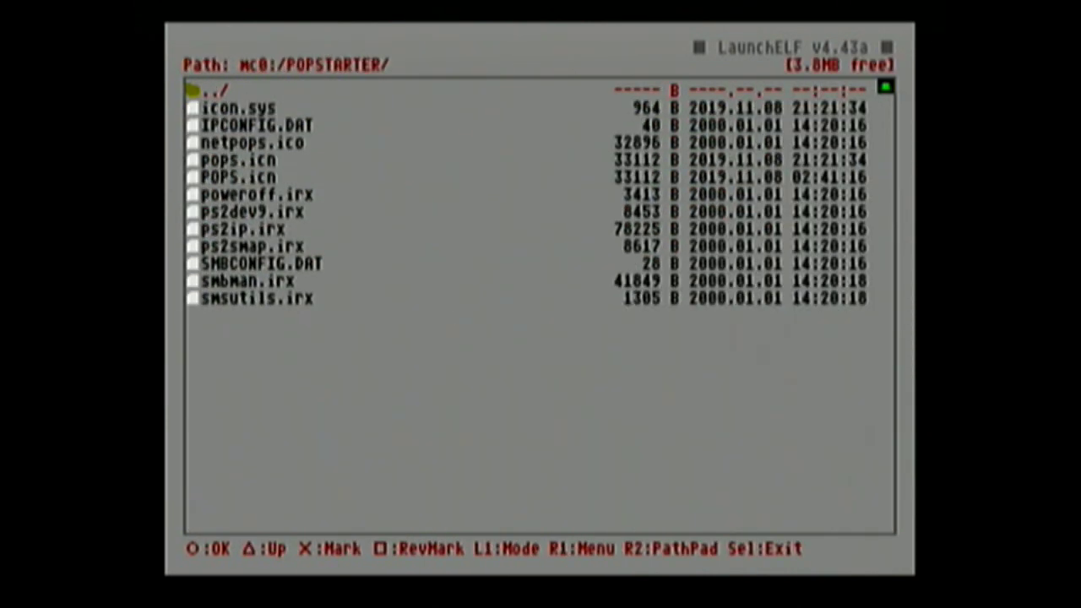
# Step: Copy apps.icn and icon.sys from the APP folder on mass:/
pyautogui.press('BackSpace')
pyautogui.press('BackSpace')
pyautogui.press('Down')
pyautogui.press('Down')
pyautogui.press('Down')
pyautogui.press('Down')
pyautogui.press('Return')
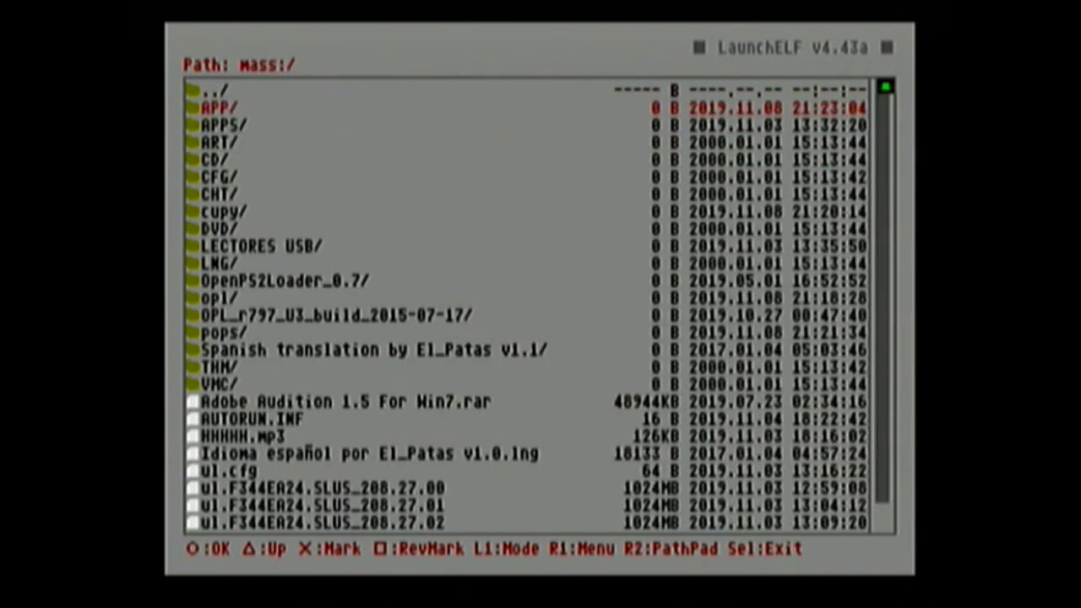
pyautogui.press('Return')
pyautogui.press('r')
pyautogui.press('Menu')
pyautogui.press('Return')
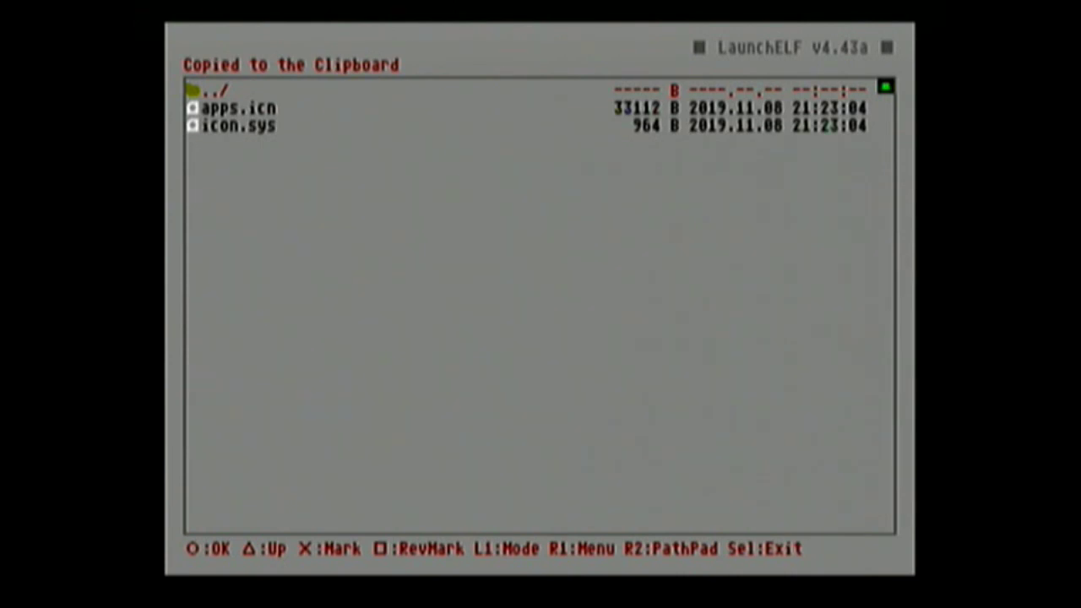
# Step: Check the files in the APPS folder on memory card mc0:/ and leave the folder
pyautogui.press('BackSpace')
pyautogui.press('BackSpace')
pyautogui.press('Up')
pyautogui.press('Up')
pyautogui.press('Up')
pyautogui.press('Up')
pyautogui.press('Return')
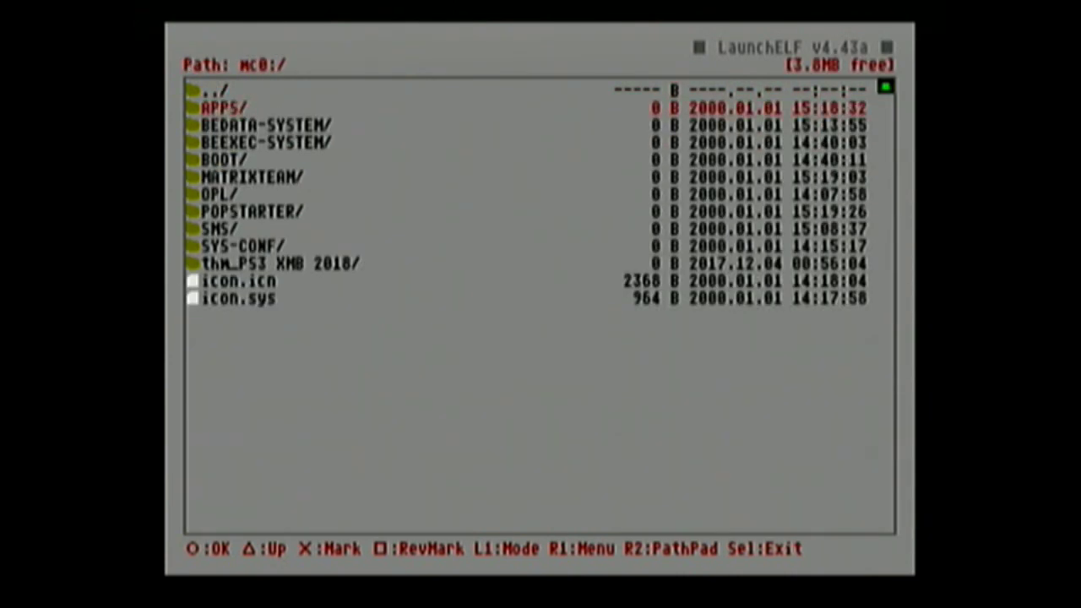
pyautogui.press('Return')
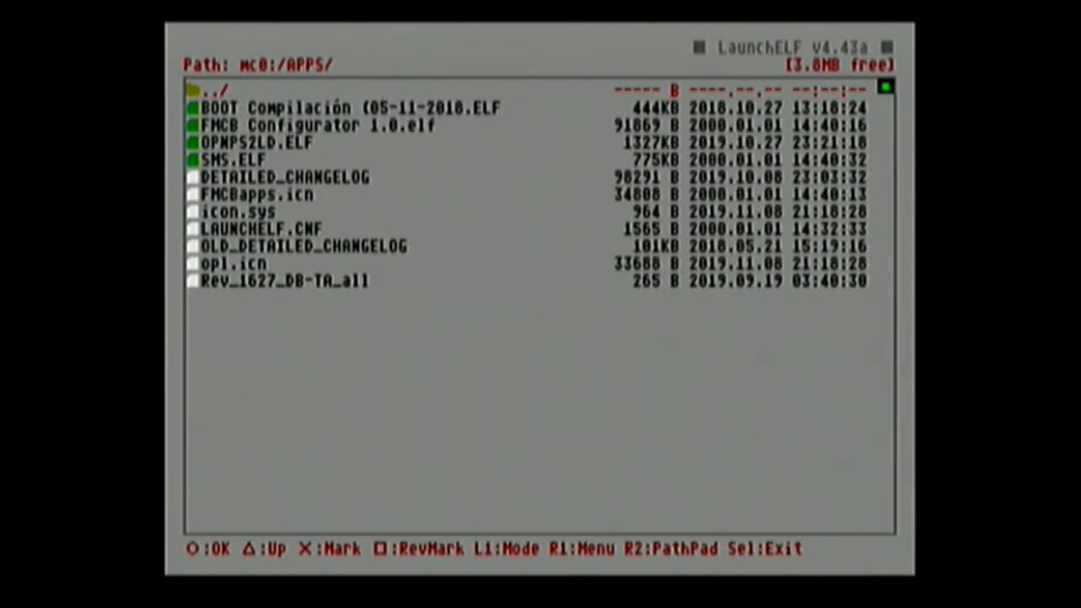
pyautogui.press('BackSpace')
pyautogui.press('BackSpace')
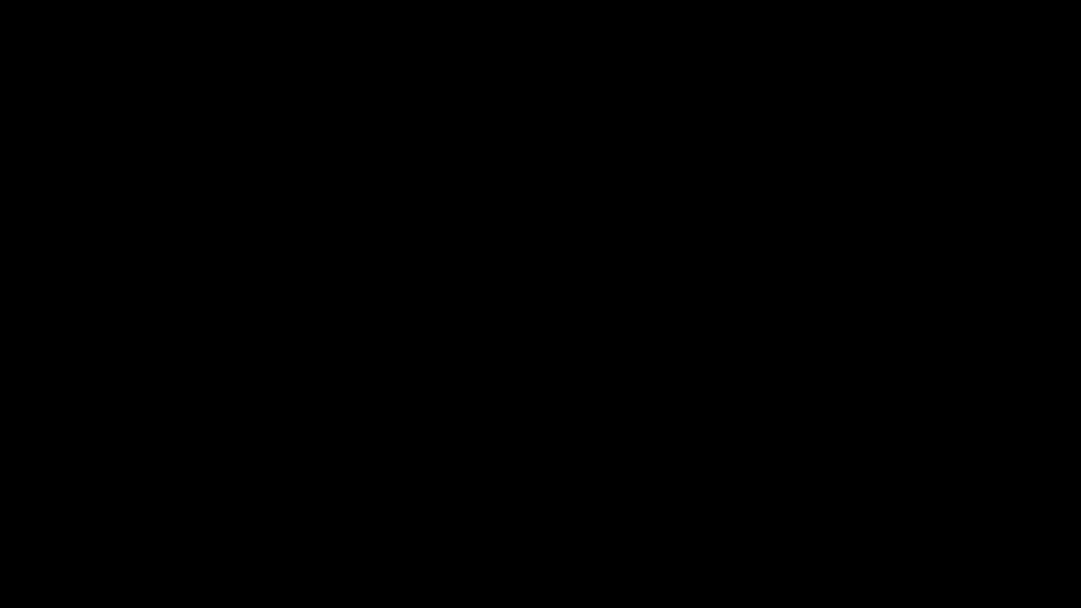